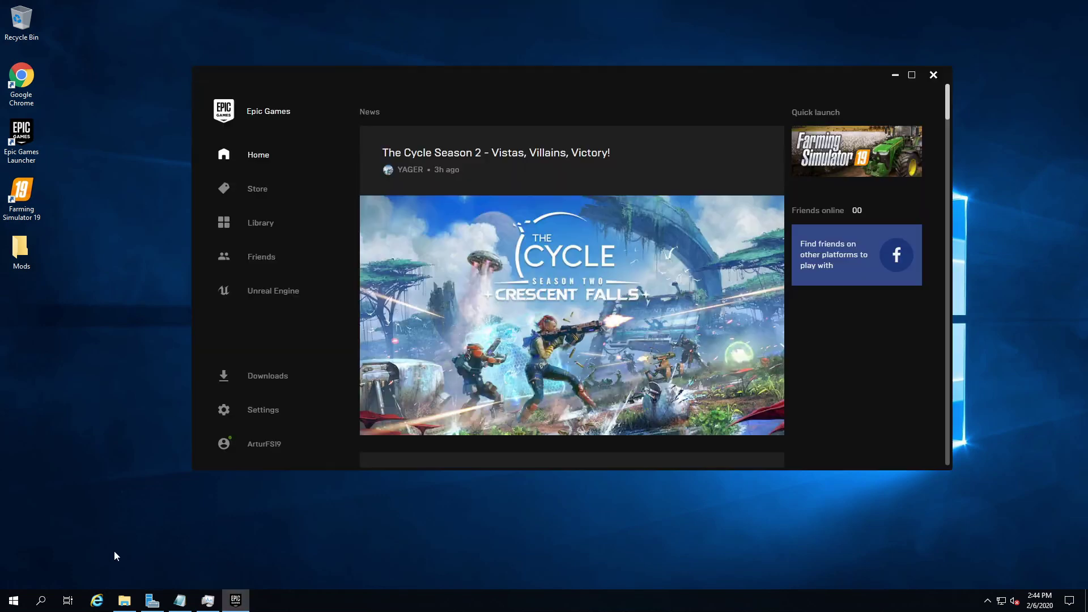
Scroll down through the Epic Games Launcher Home news feed
scroll(545, 356, down, 7)
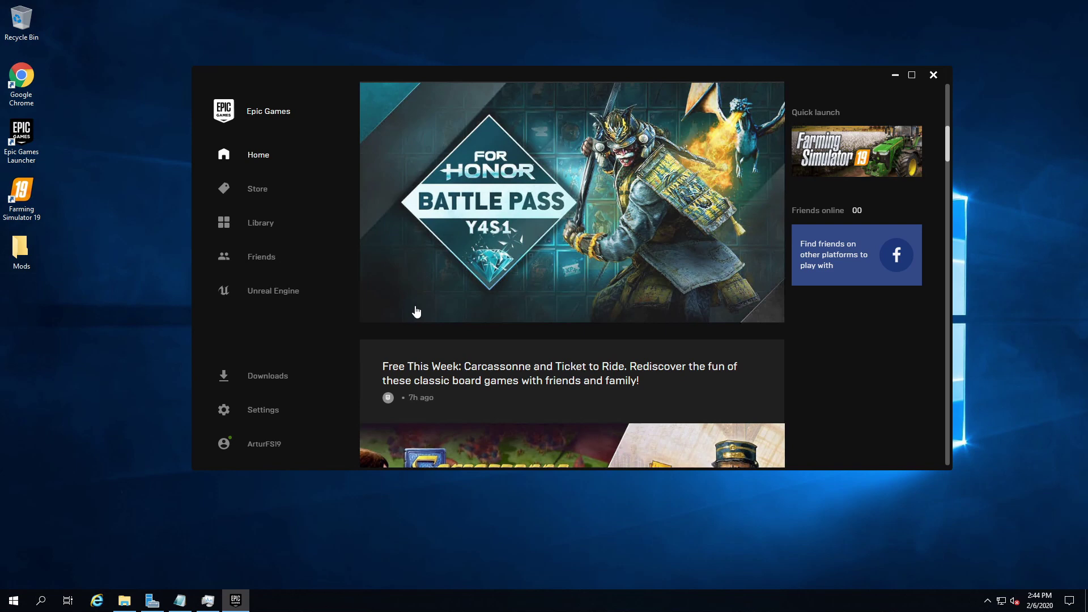
In launcher Settings, expand the Farming Simulator 19 game options under Manage Games
click(306, 412)
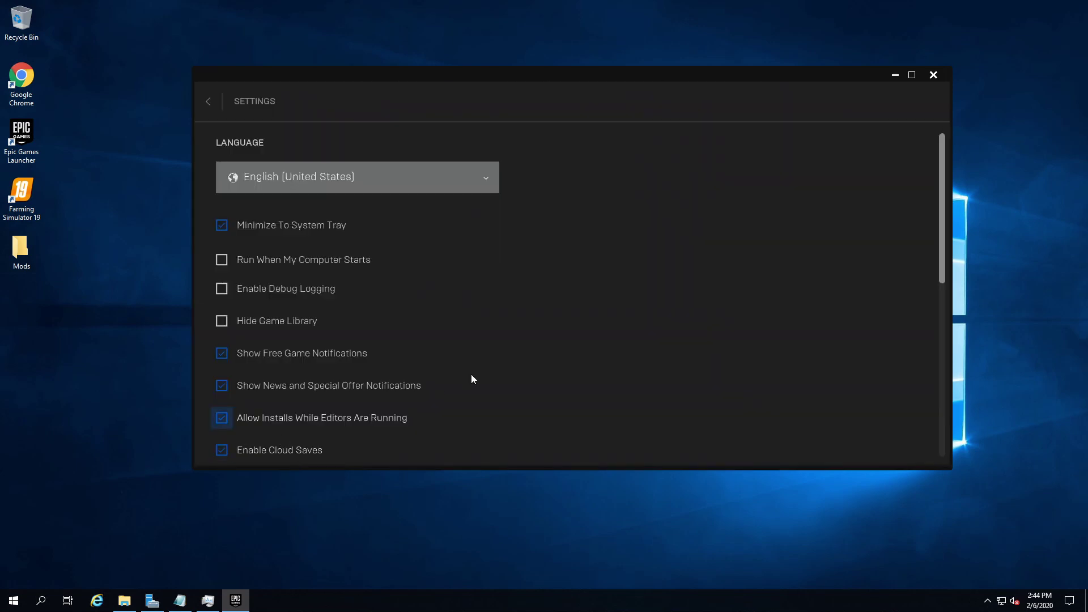
scroll(464, 362, down, 5)
scroll(357, 340, down, 3)
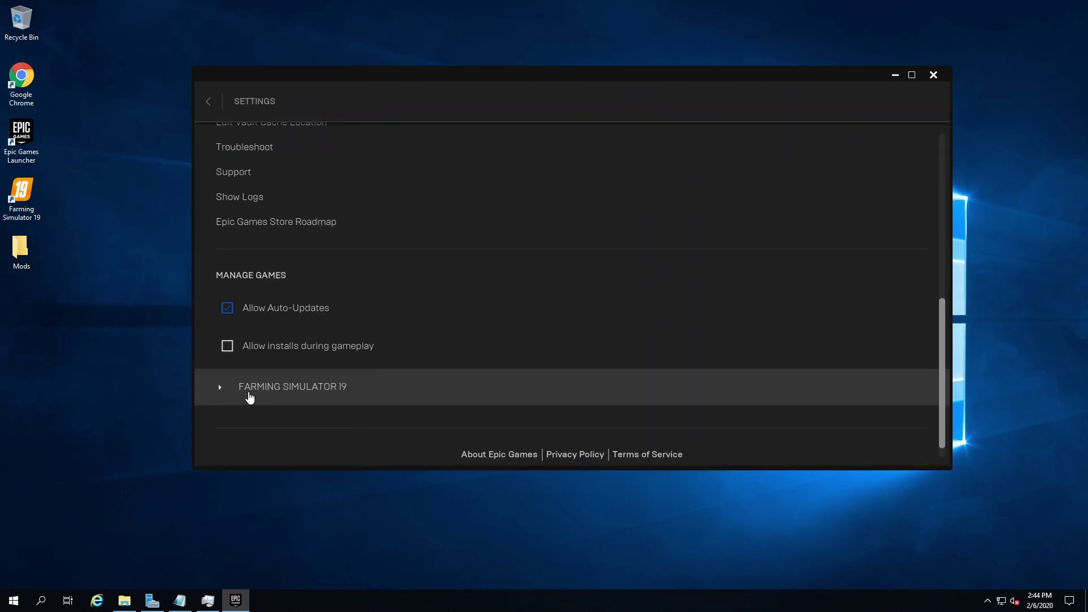
click(357, 381)
scroll(342, 428, down, 2)
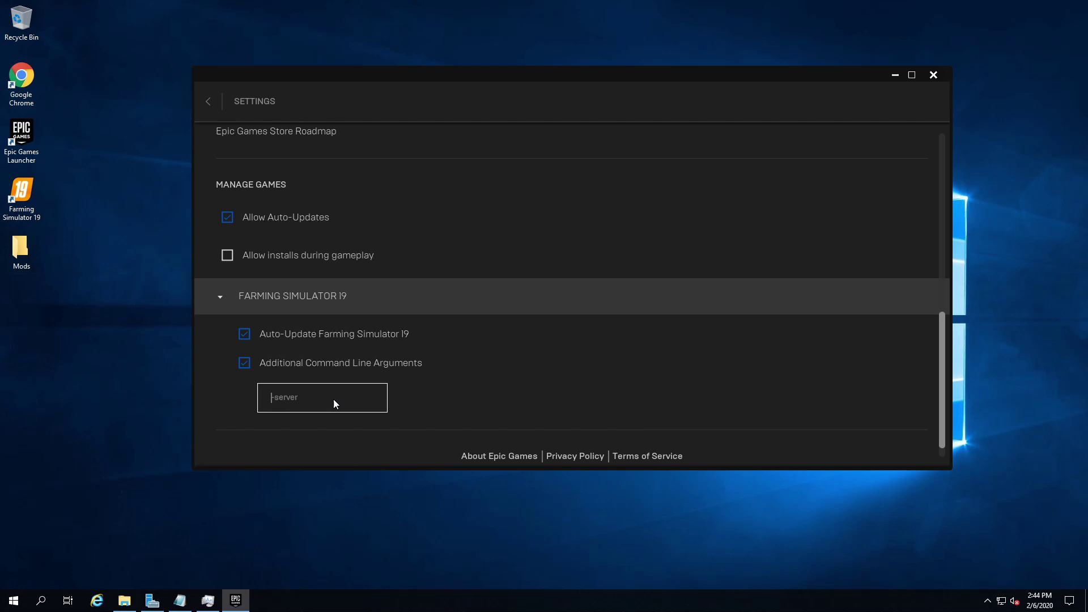
Verify the Additional Command Line Arguments read -server, then return to Home
click(269, 398)
click(271, 398)
drag(274, 397, 314, 406)
click(314, 407)
scroll(544, 195, up, 5)
click(208, 102)
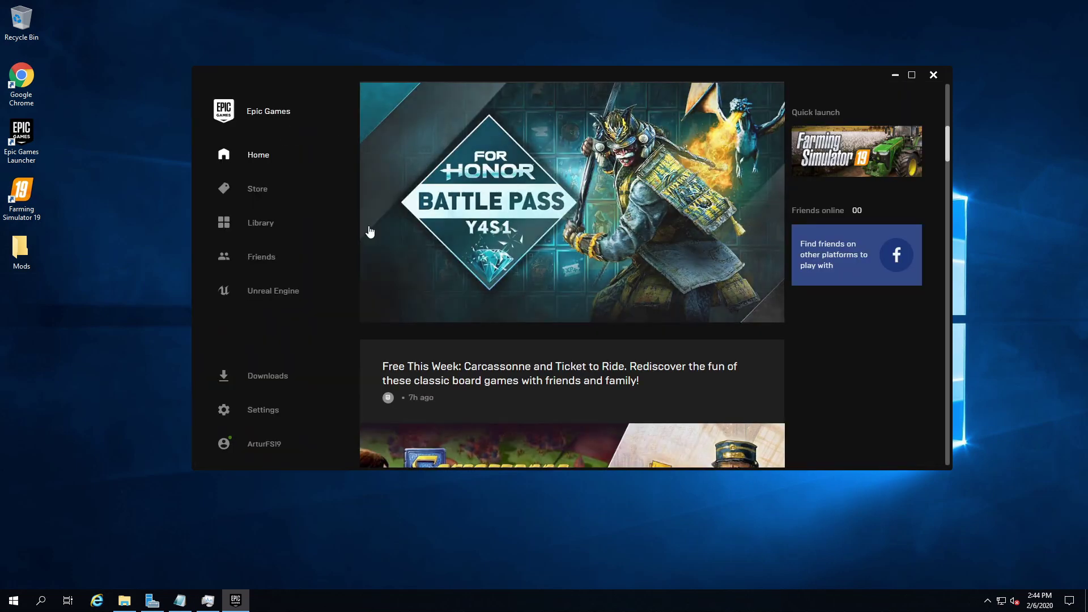
Close the already open config window and reopen dedicatedServer.xml in Notepad
click(125, 599)
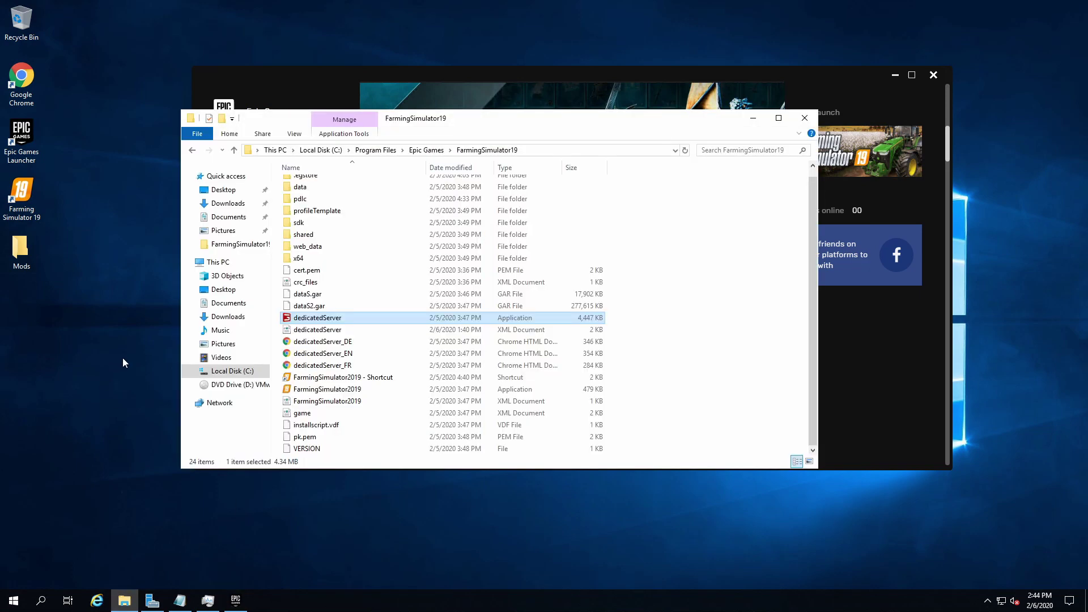
click(179, 599)
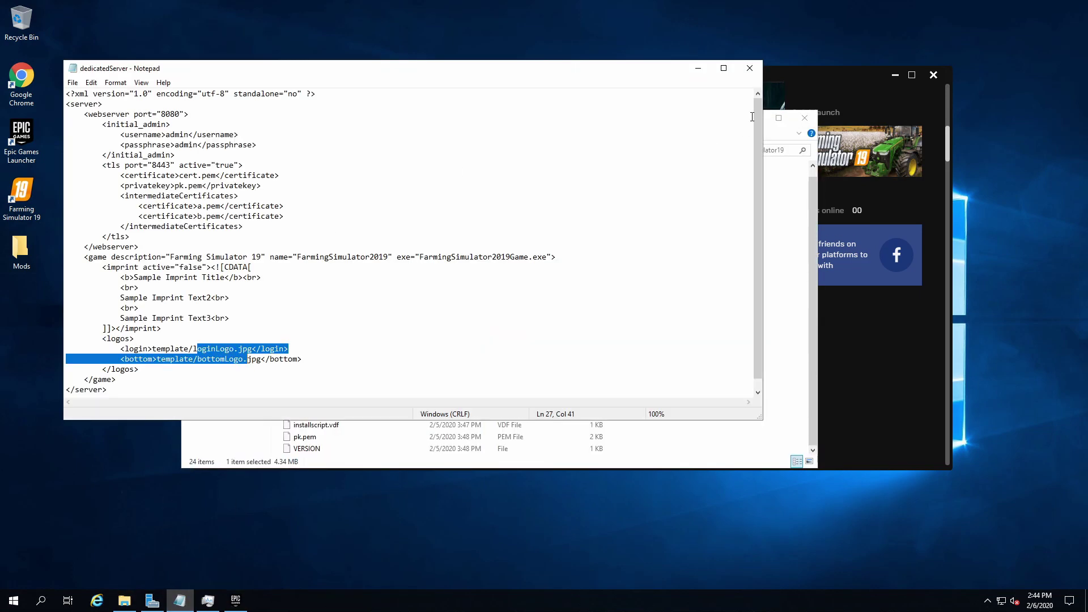
click(748, 67)
right_click(341, 333)
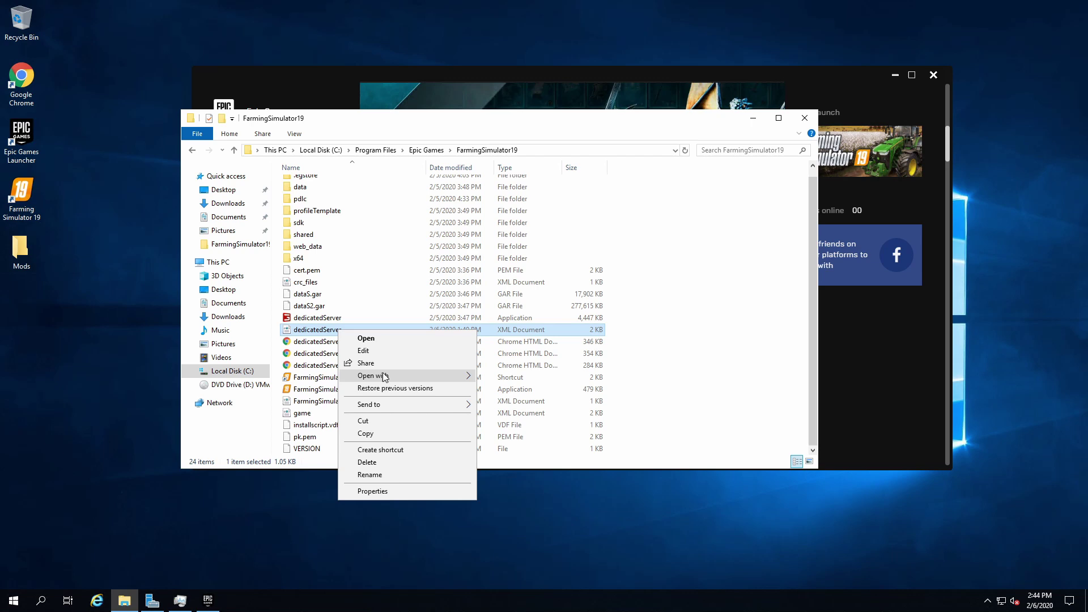
mouse_move(438, 375)
click(510, 389)
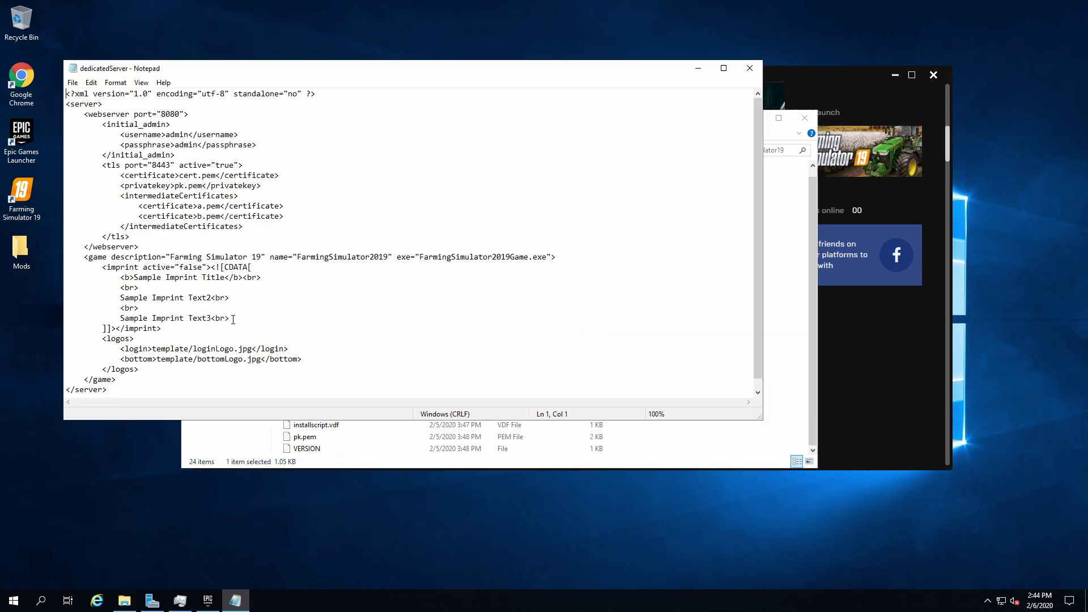
Review the initial admin login block and login logo path, then close Notepad
drag(159, 136, 193, 145)
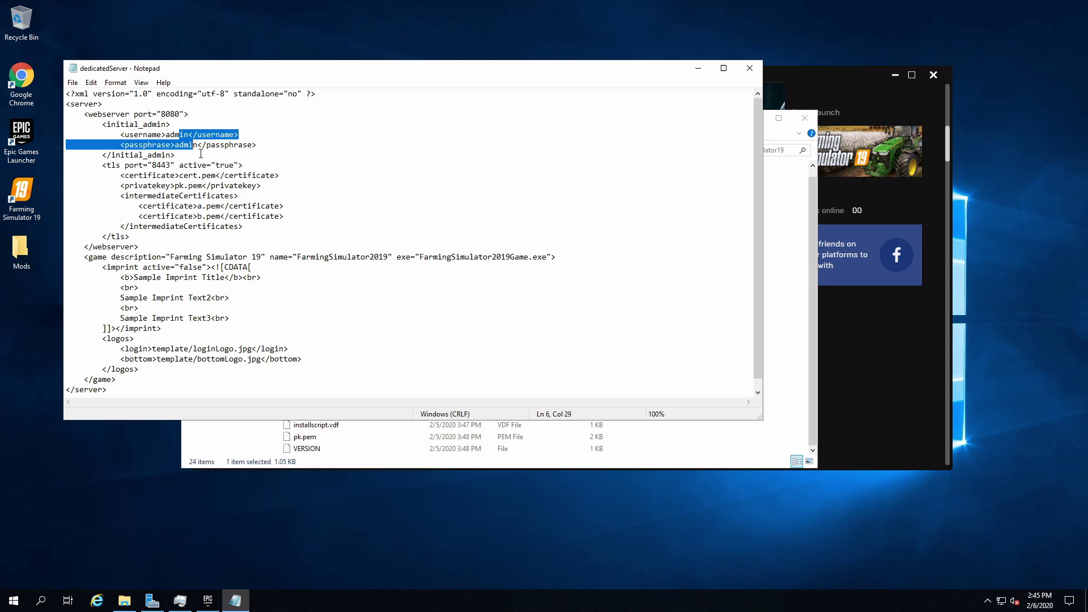
drag(310, 72, 418, 110)
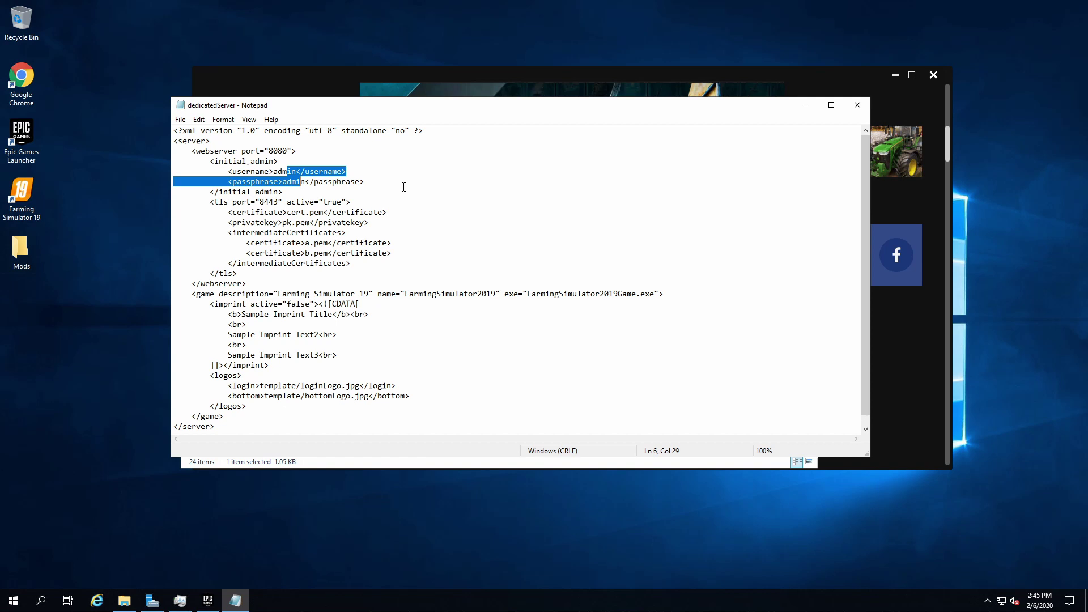
double_click(283, 172)
key(shift+Down)
key(shift+Down)
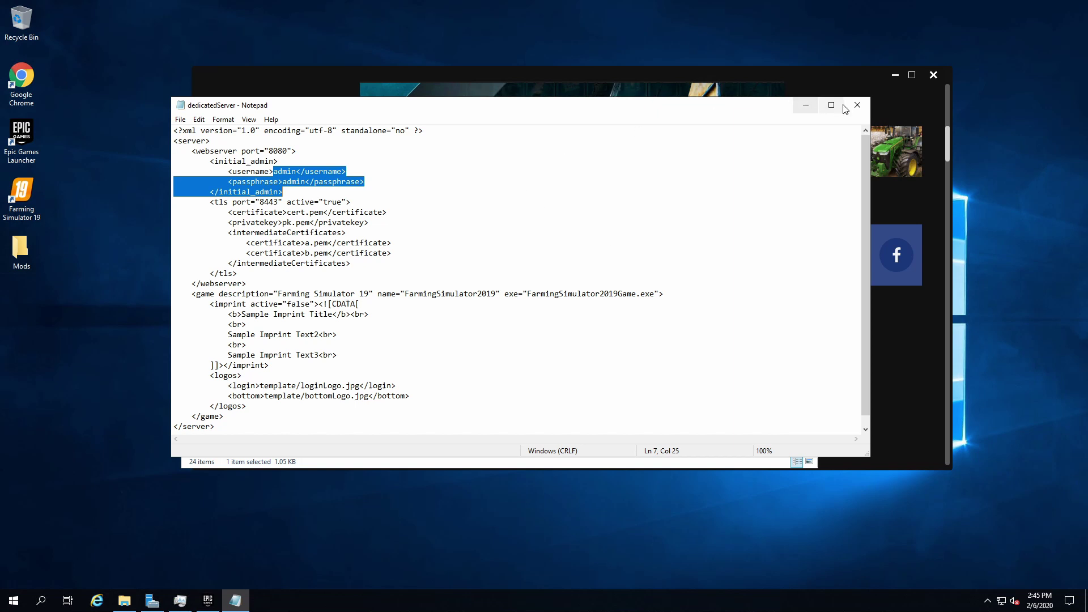
drag(264, 386, 350, 397)
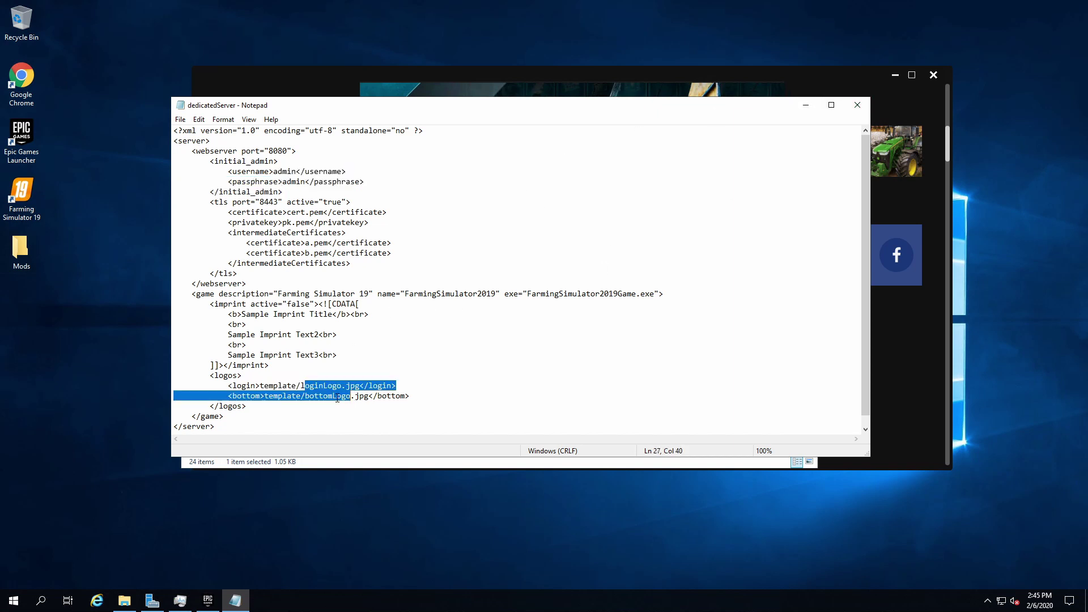
click(283, 395)
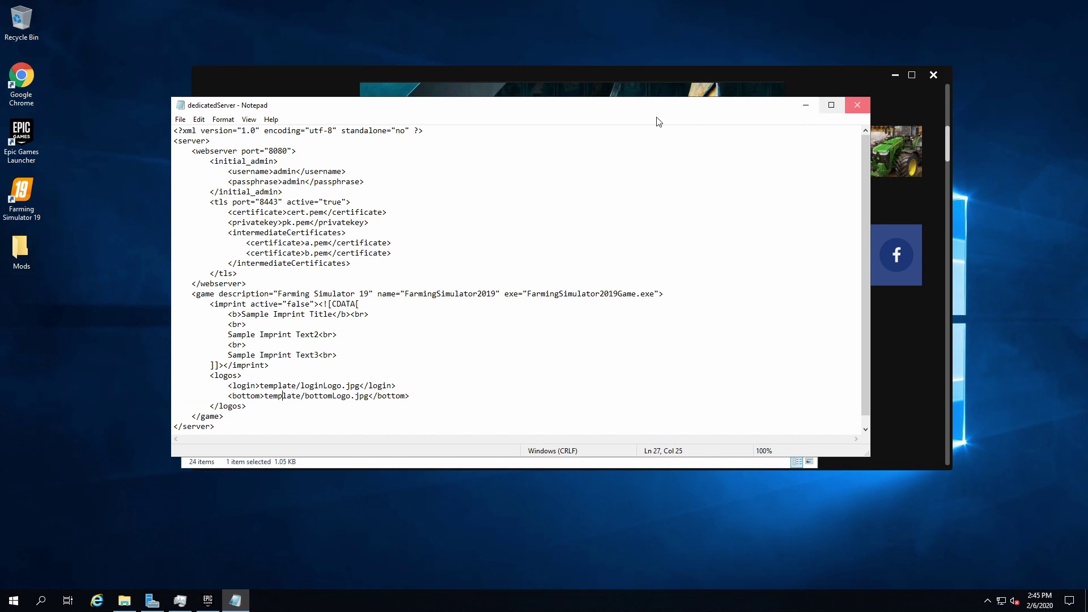
click(857, 105)
scroll(345, 255, up, 1)
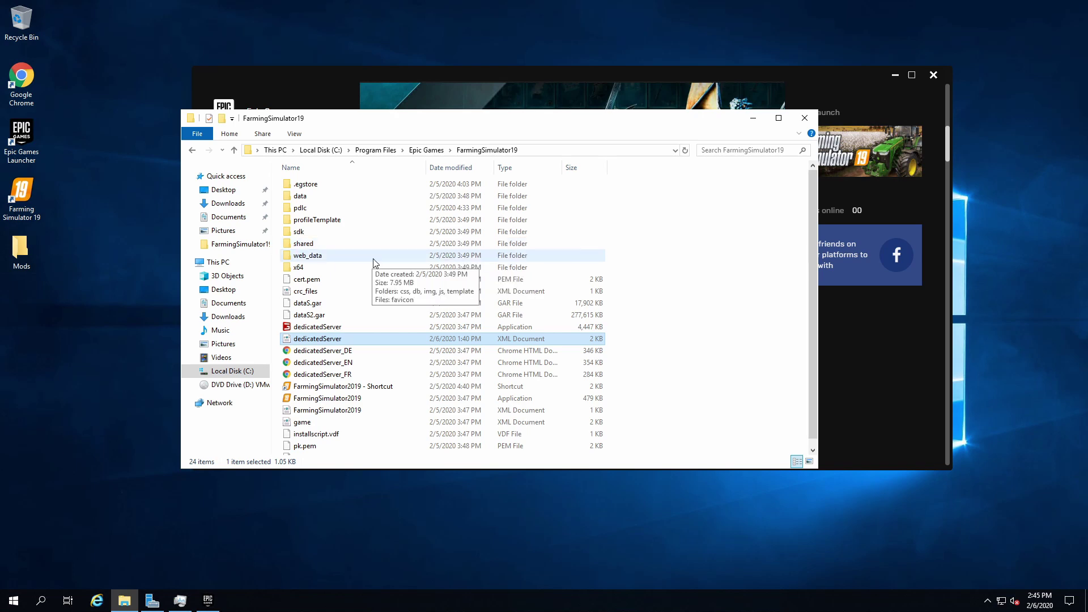
Minimize Explorer, return to the launcher Library, and check Farming Simulator 19's options menu
click(753, 118)
click(264, 411)
scroll(450, 253, down, 5)
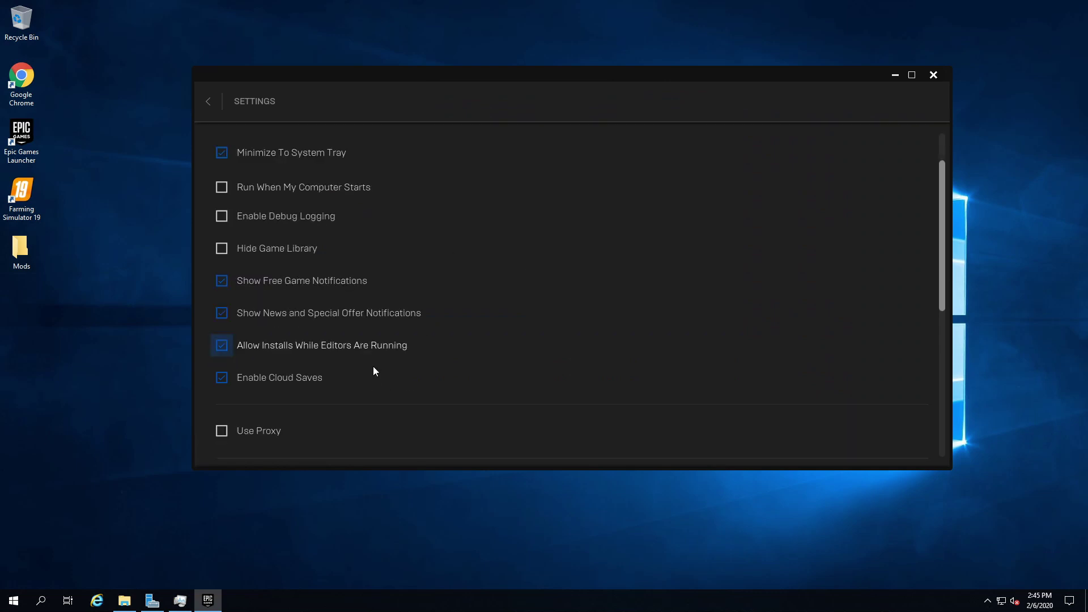
scroll(236, 147, up, 2)
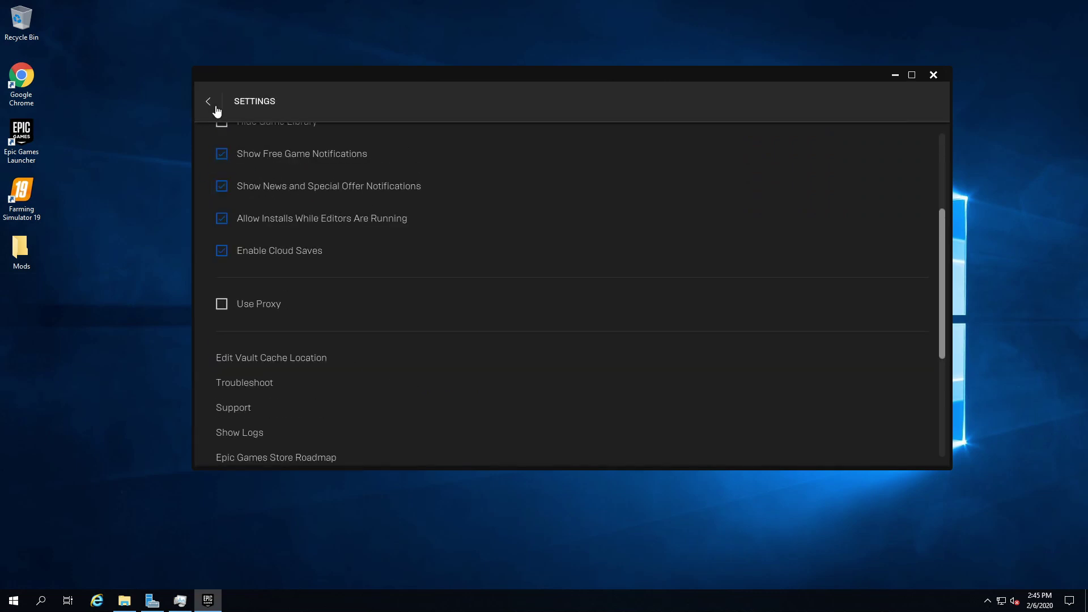
click(208, 101)
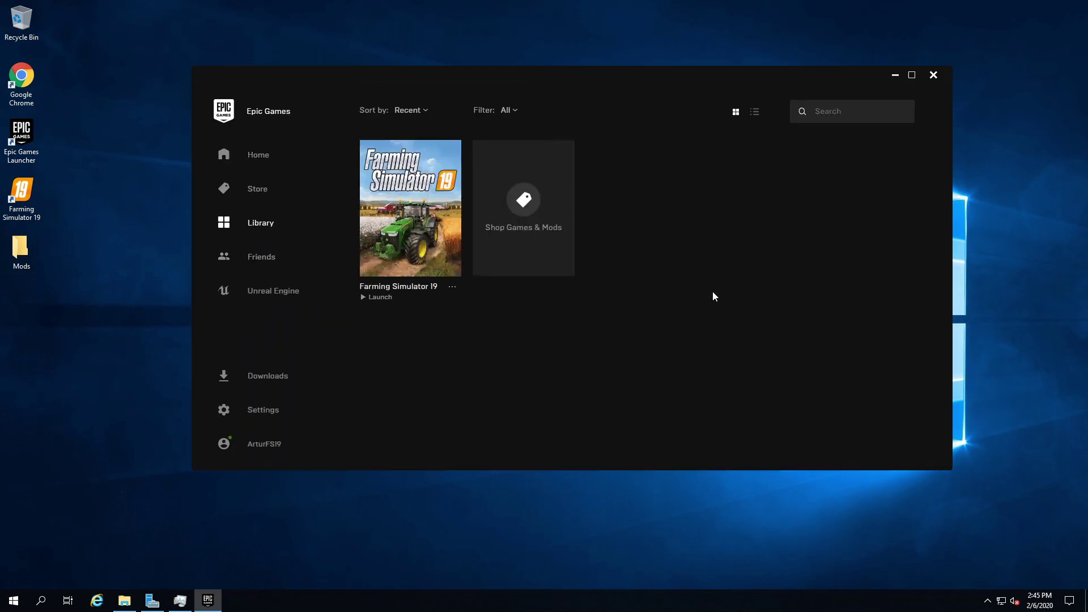
click(451, 287)
click(321, 313)
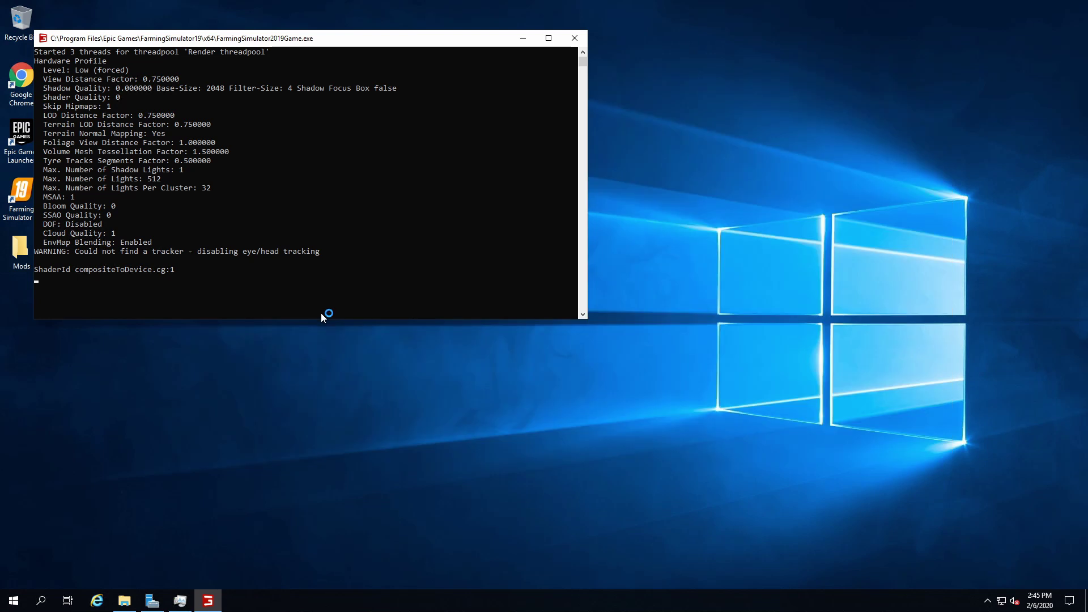
Move the Farming Simulator 19 console window toward the screen centre while it loads
drag(213, 39, 596, 133)
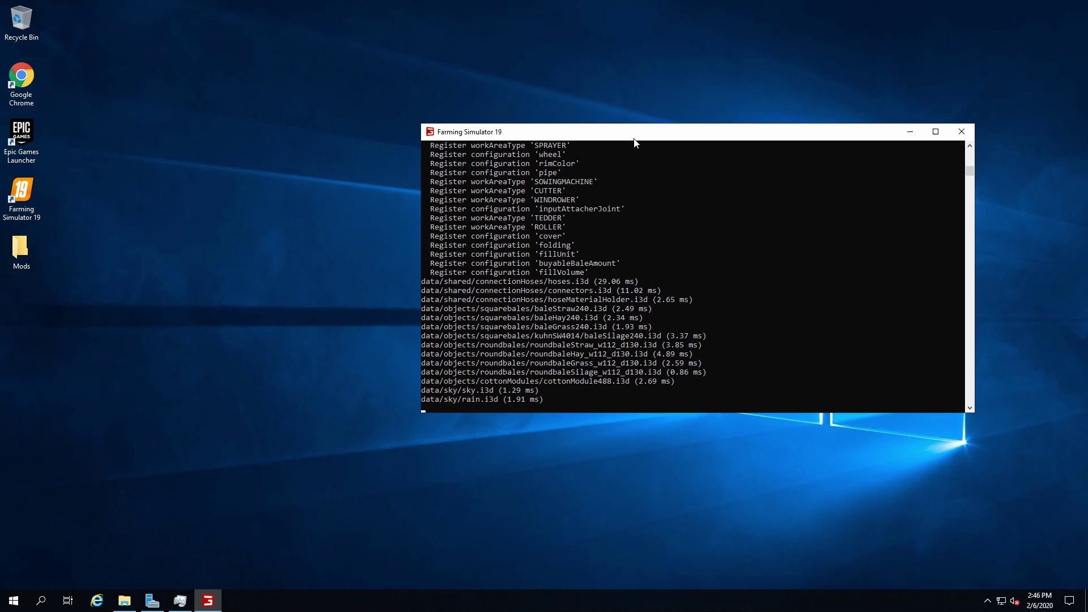
drag(530, 131, 370, 121)
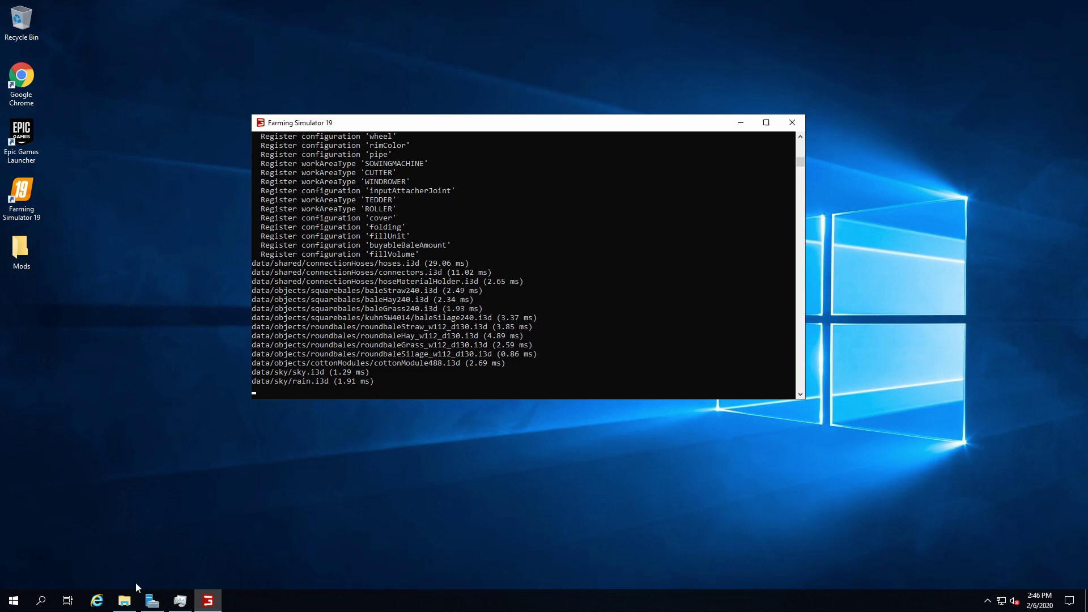
Launch dedicatedServer.exe and copy its web interface URLs for ports 8080 and 8443
click(124, 600)
double_click(346, 331)
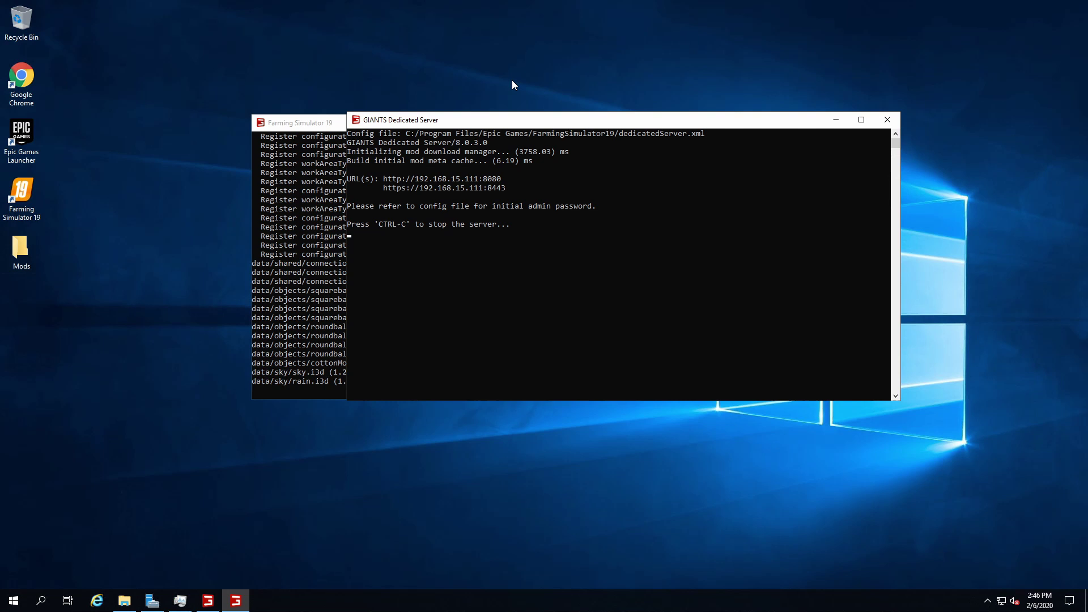
drag(374, 178, 482, 180)
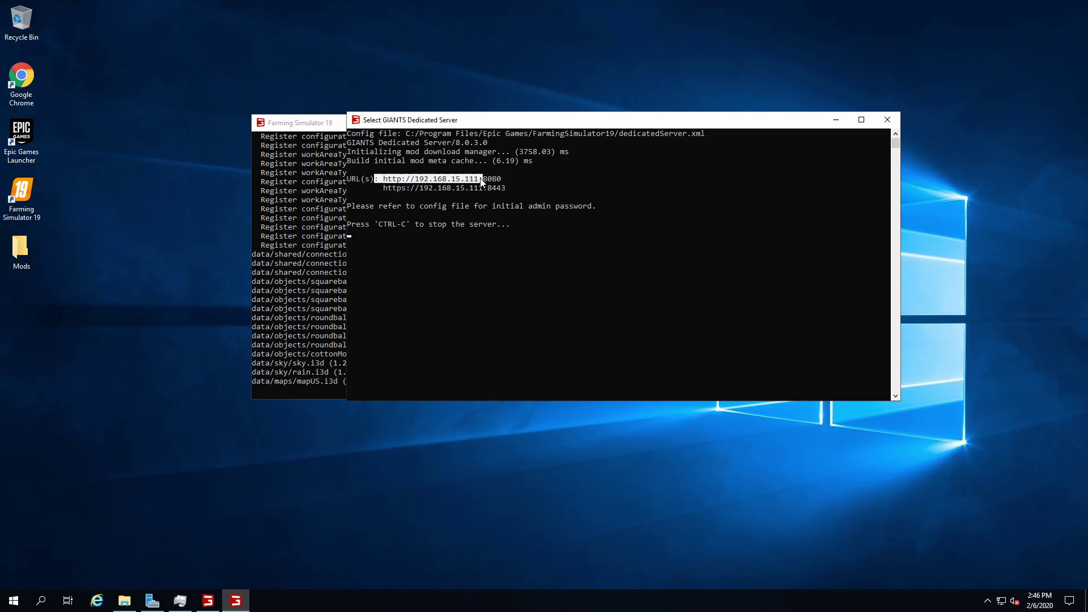
right_click(471, 226)
drag(432, 188, 447, 196)
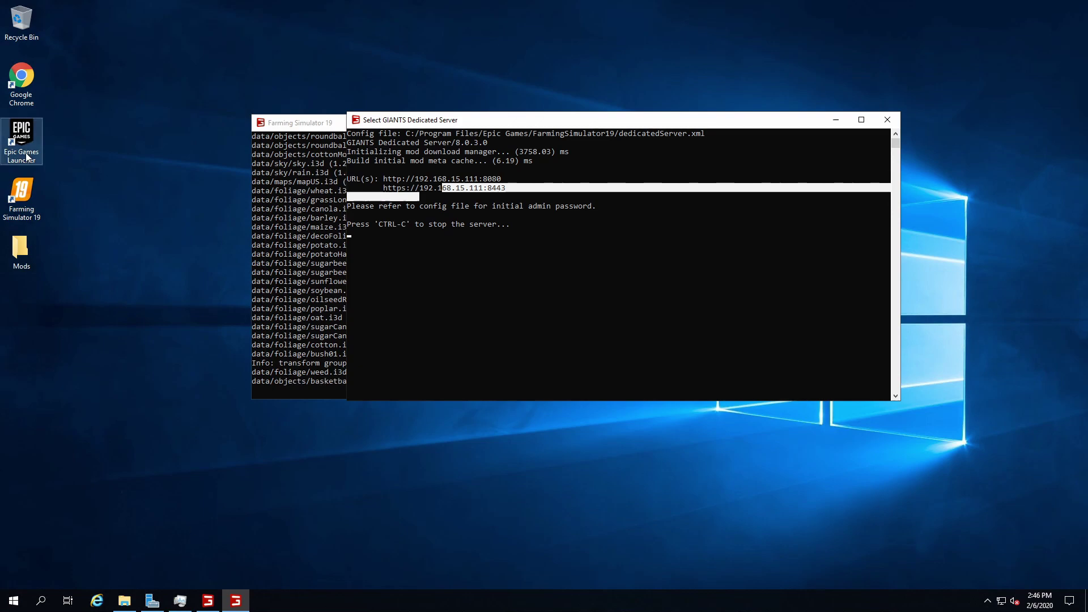
click(23, 85)
double_click(22, 85)
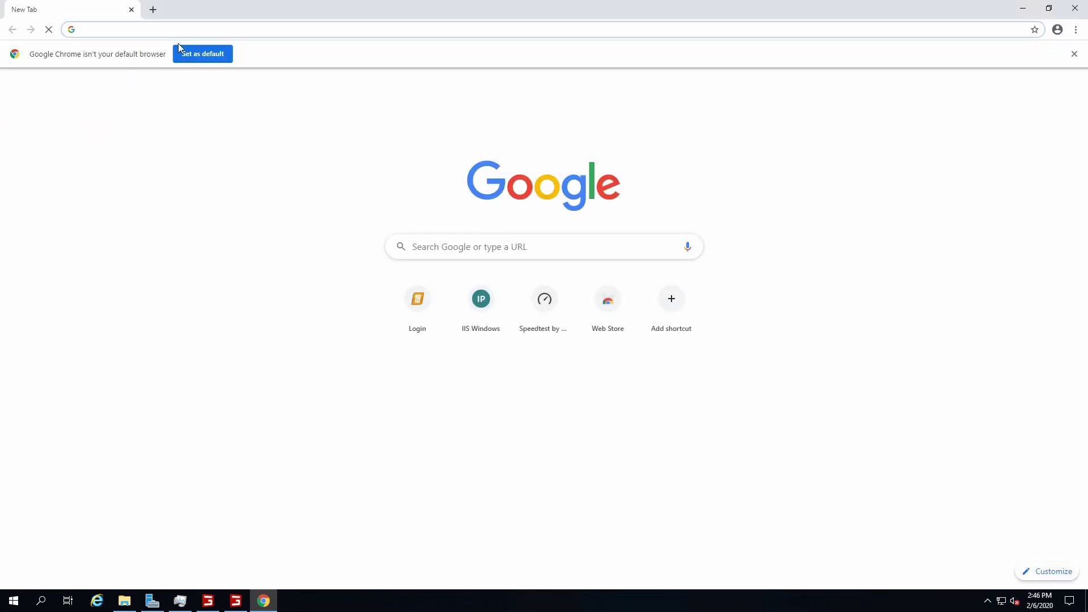
text(192.168.15.121)
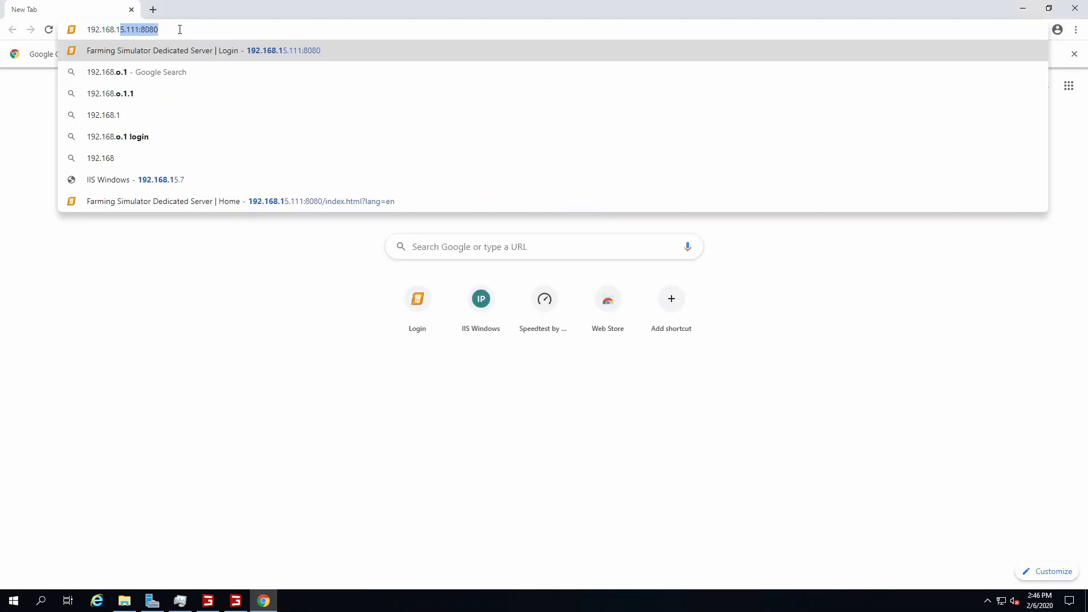
key(BackSpace)
key(BackSpace)
text(1)
key(Return)
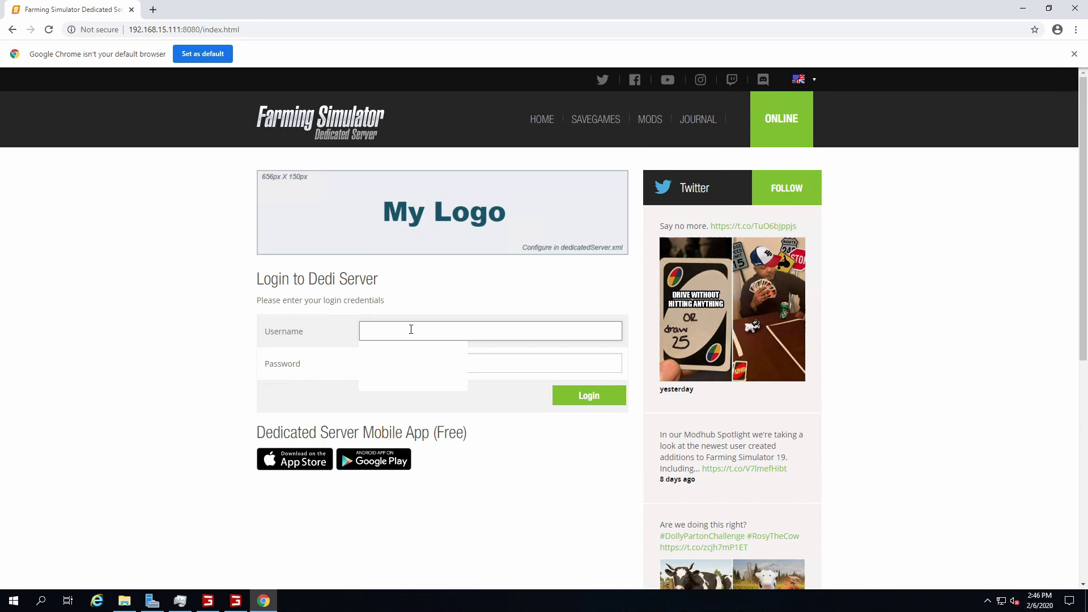
text(admin)
click(400, 364)
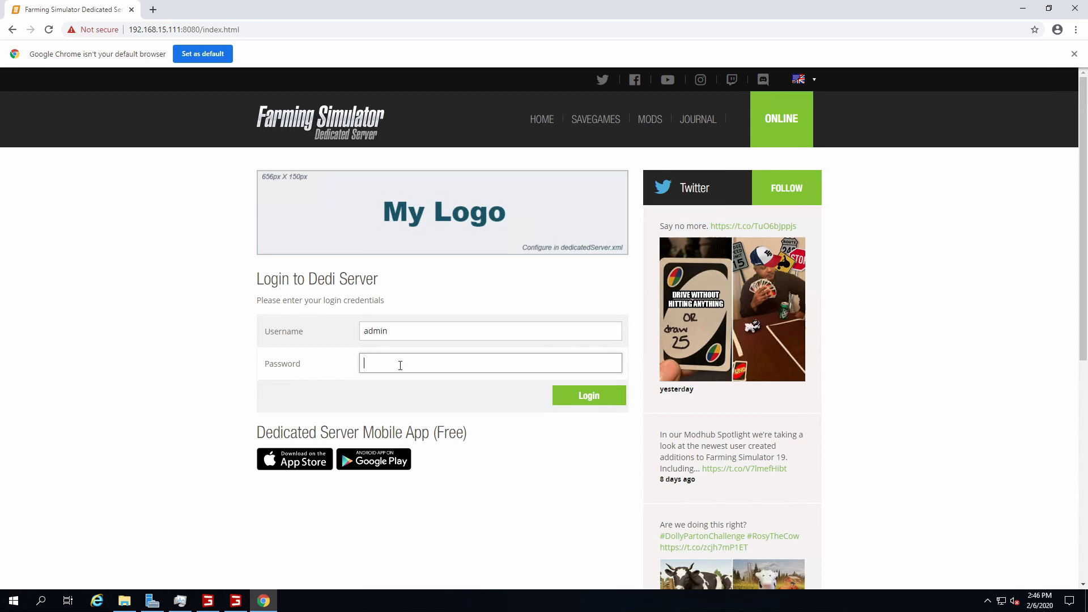
key(Return)
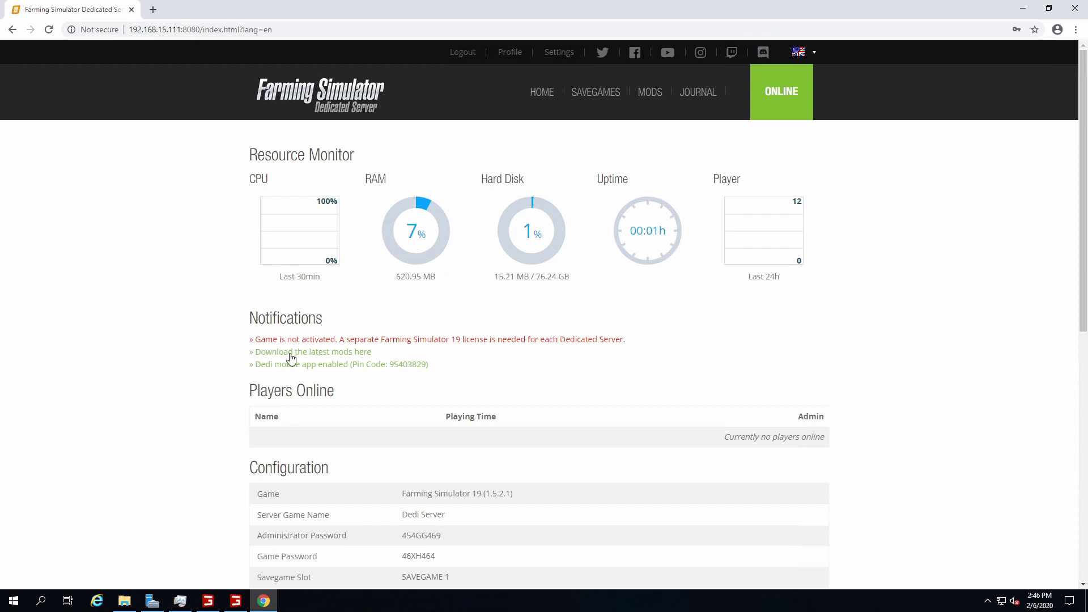
drag(261, 339, 484, 337)
click(227, 297)
scroll(226, 297, down, 2)
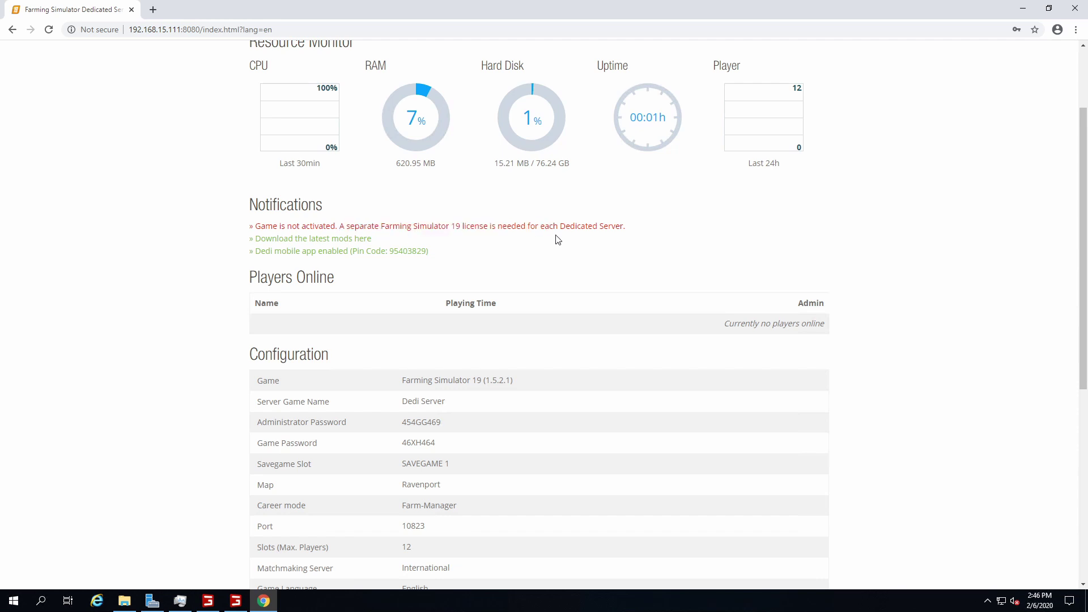
scroll(478, 236, down, 5)
scroll(478, 235, up, 2)
scroll(478, 238, down, 3)
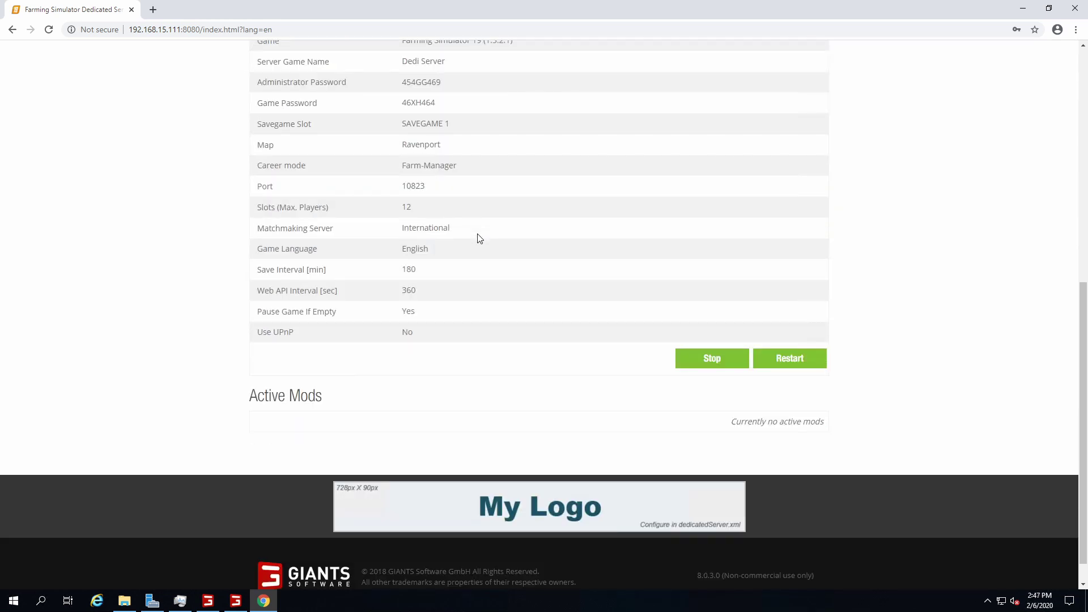
scroll(478, 238, up, 3)
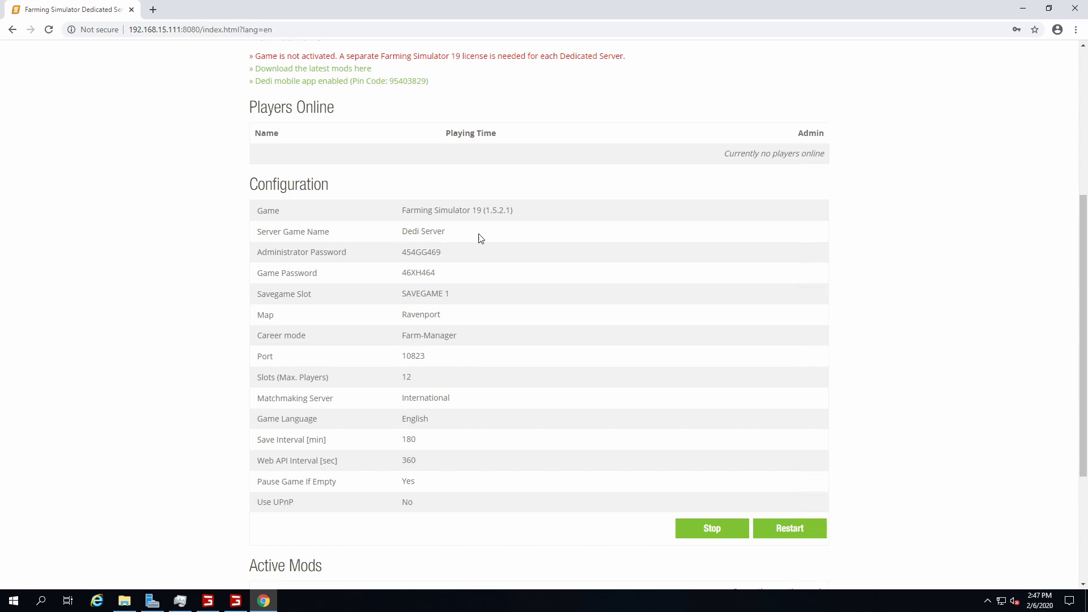
scroll(481, 238, up, 1)
scroll(481, 238, up, 4)
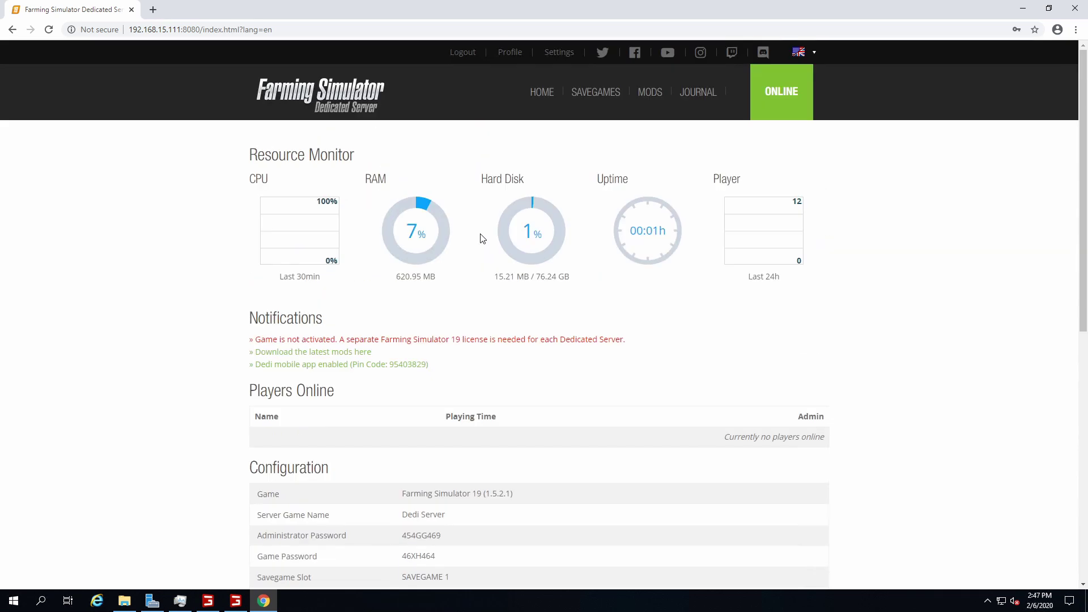
scroll(486, 238, down, 3)
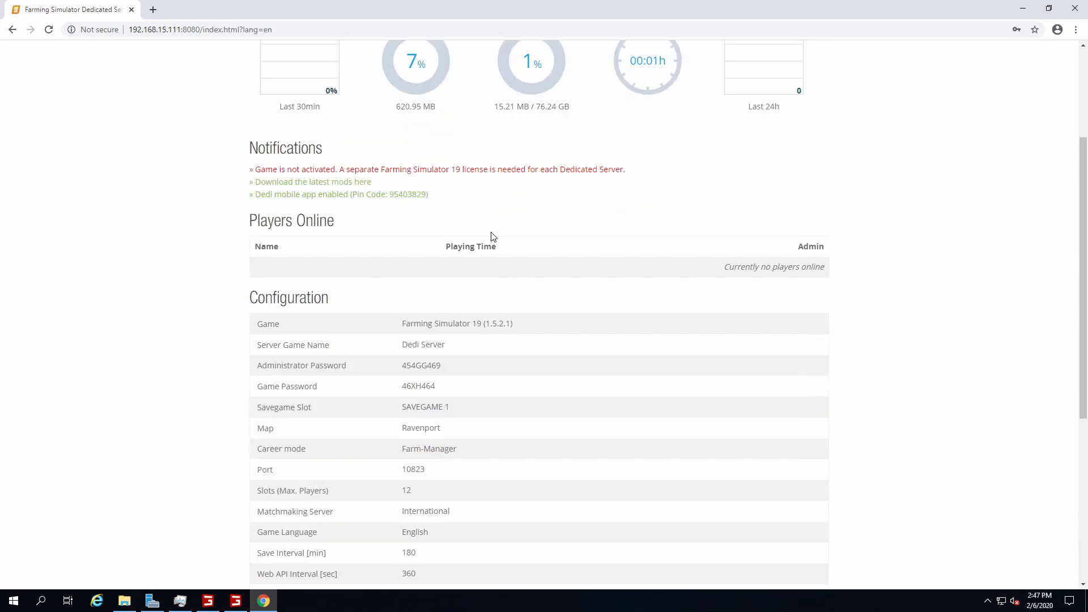
scroll(491, 236, down, 5)
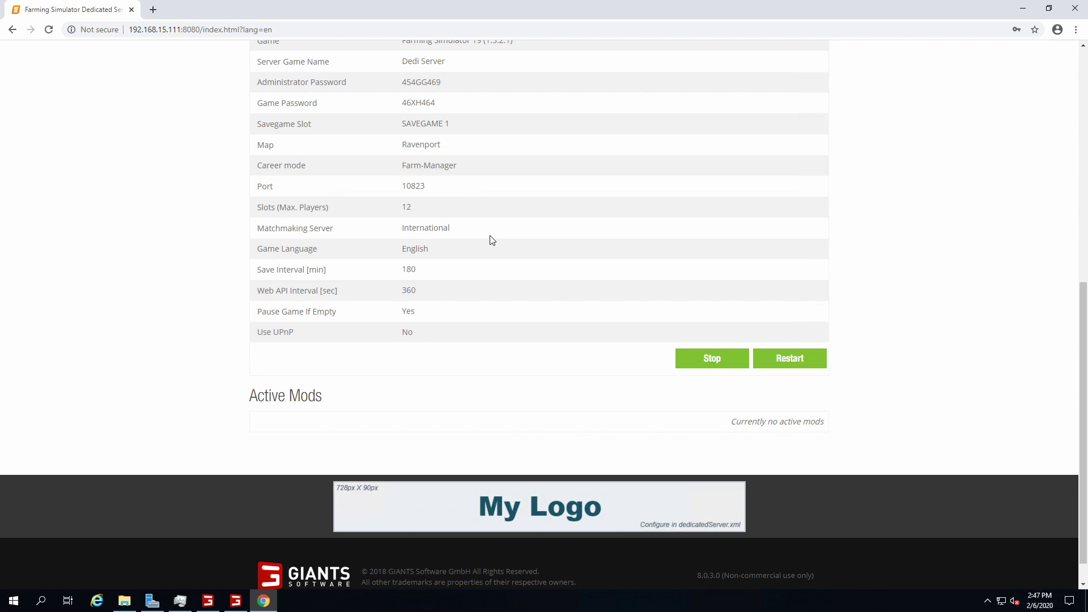
scroll(492, 240, up, 8)
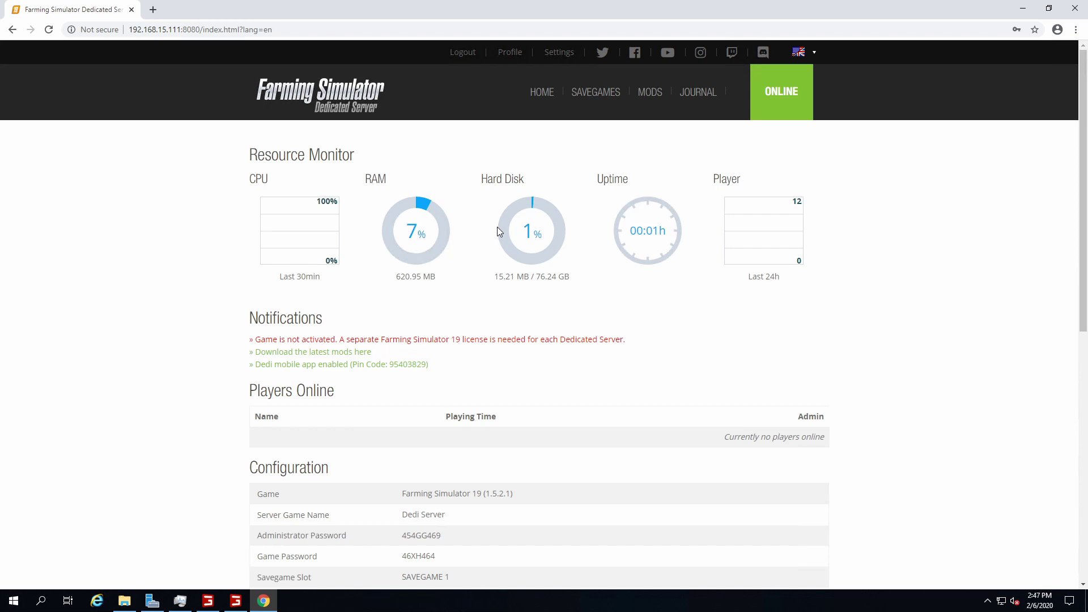
scroll(638, 168, down, 8)
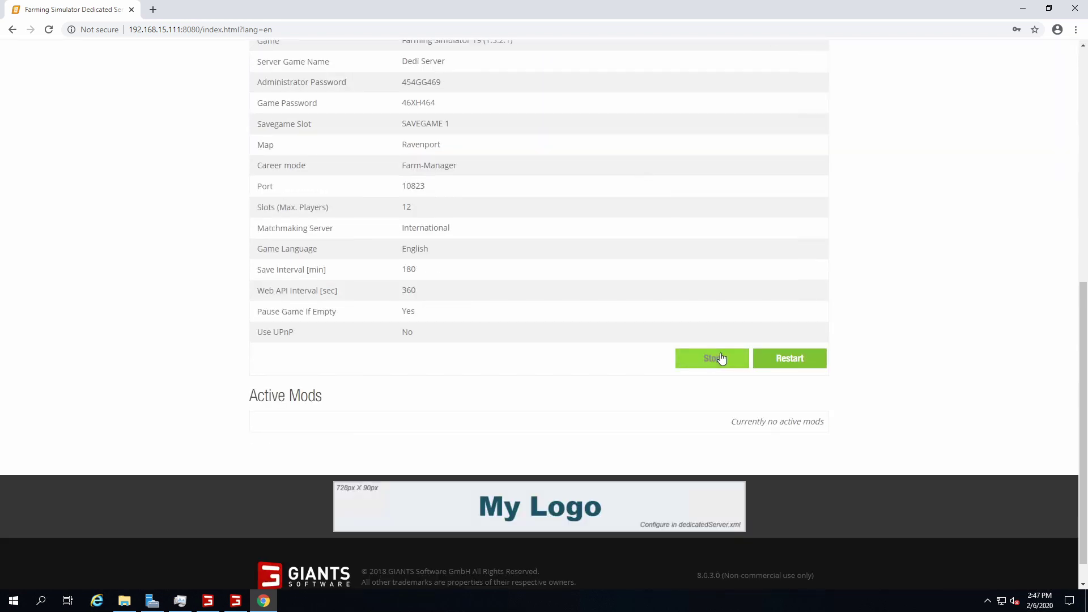
scroll(659, 263, up, 5)
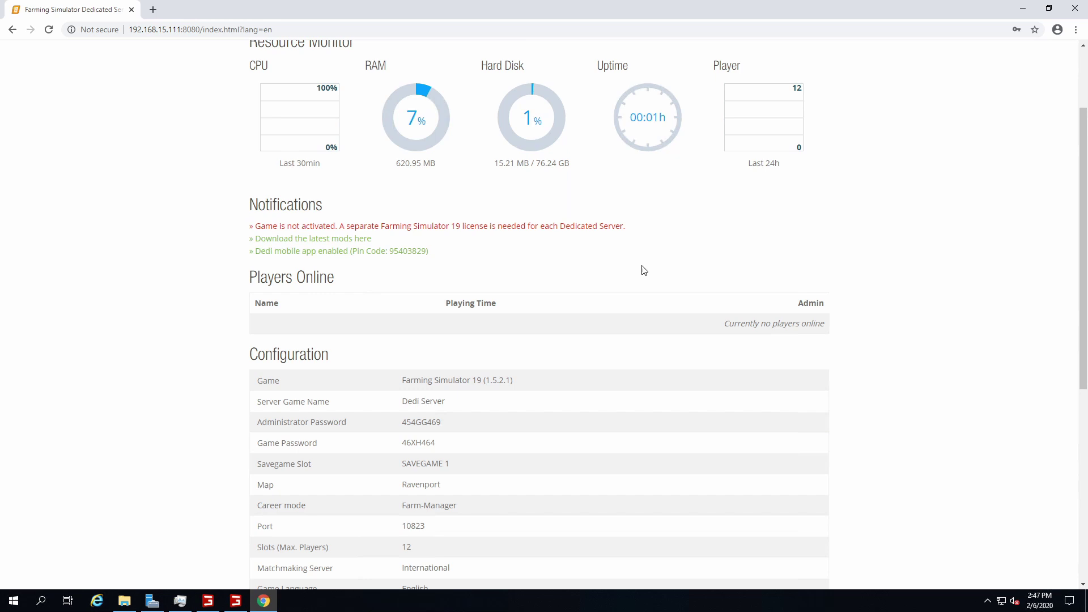
scroll(641, 267, down, 6)
Stop the running game server and briefly check the server console
click(717, 337)
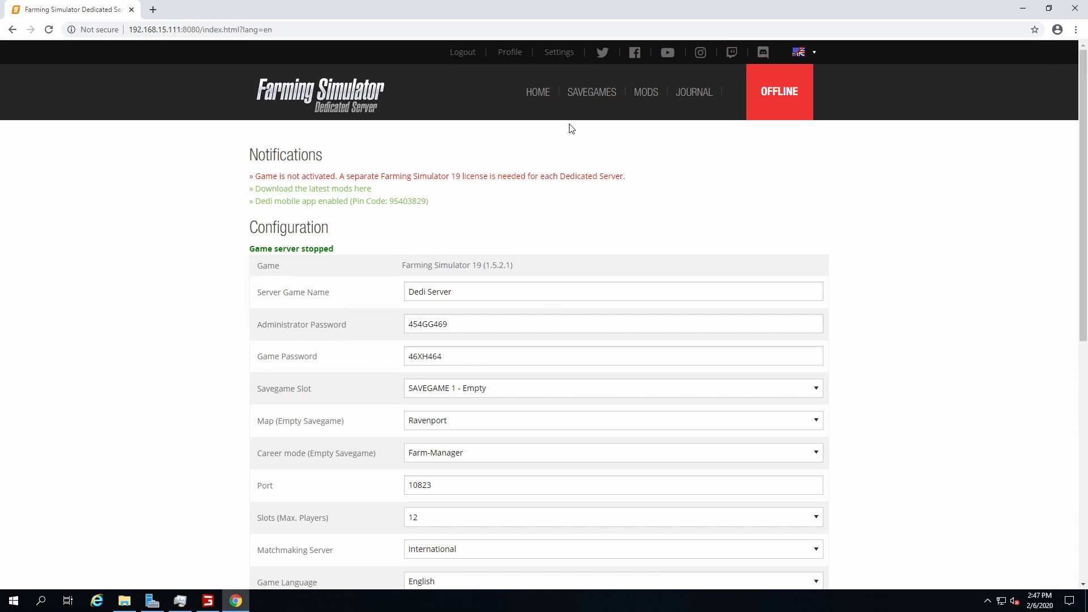
scroll(534, 138, down, 5)
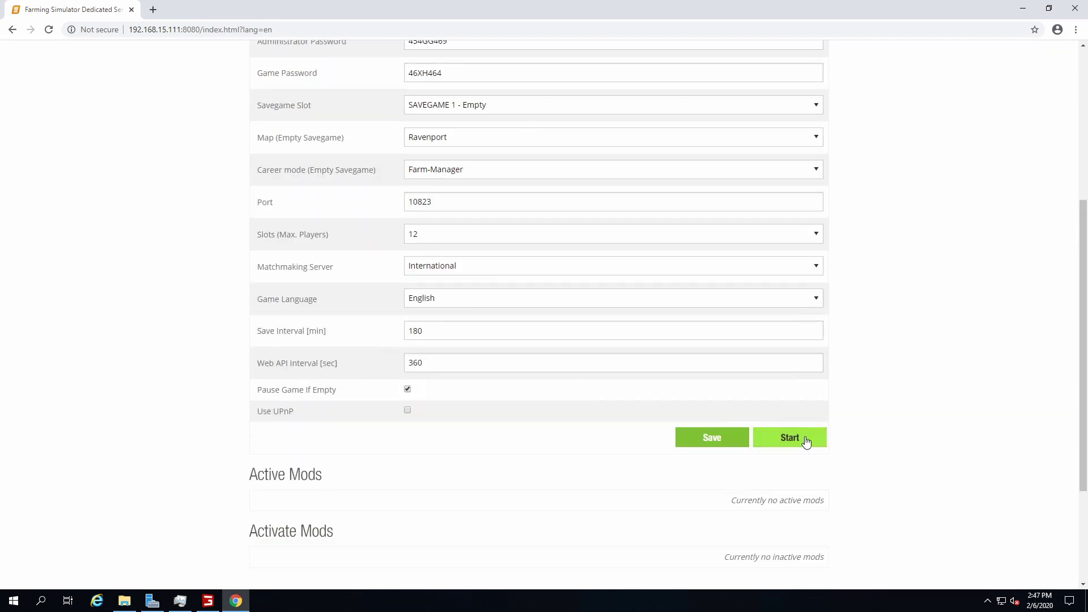
scroll(718, 413, up, 5)
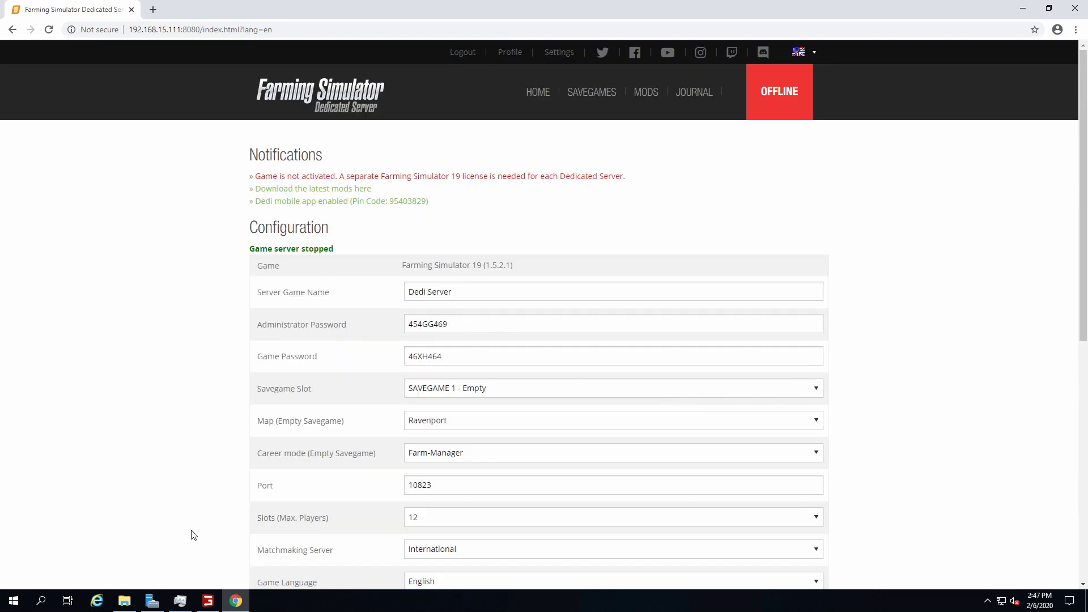
click(208, 600)
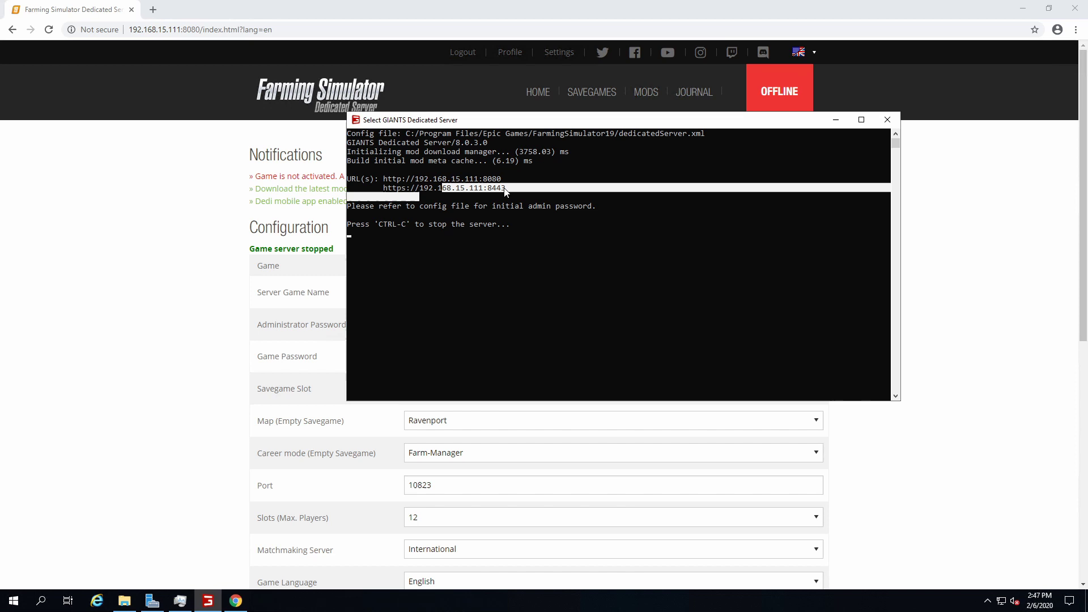
click(835, 119)
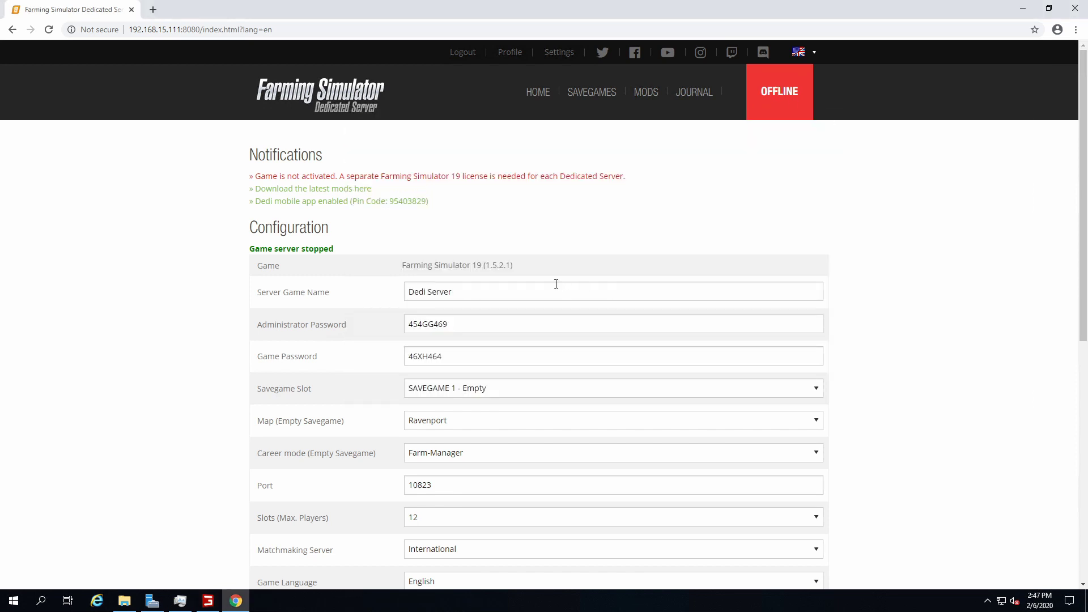
Rename the server 'Ara's Test Swamop' and enter new administrator and game passwords
drag(517, 294, 259, 304)
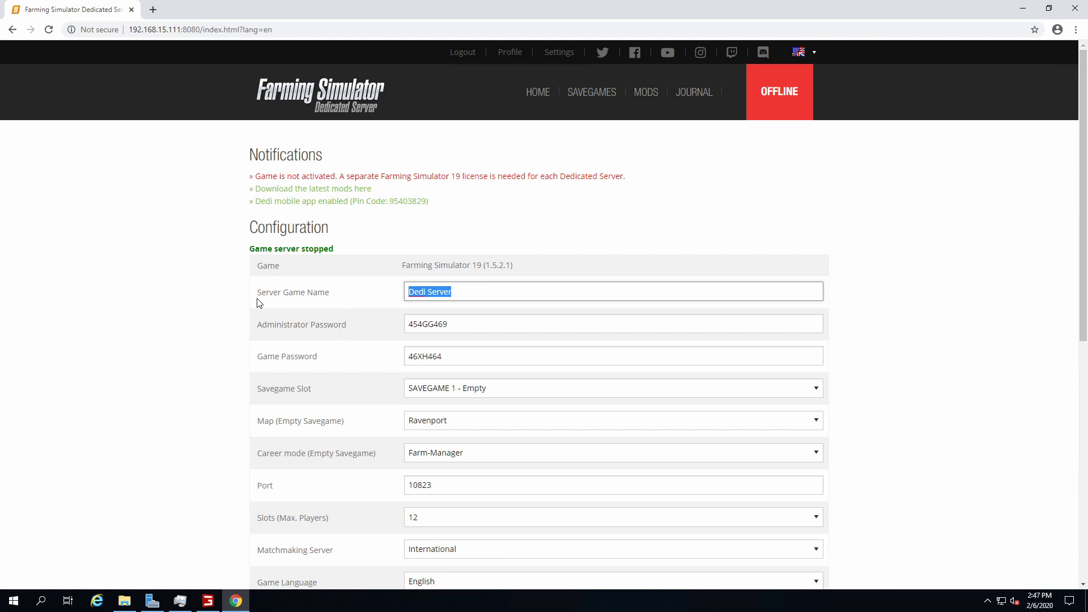
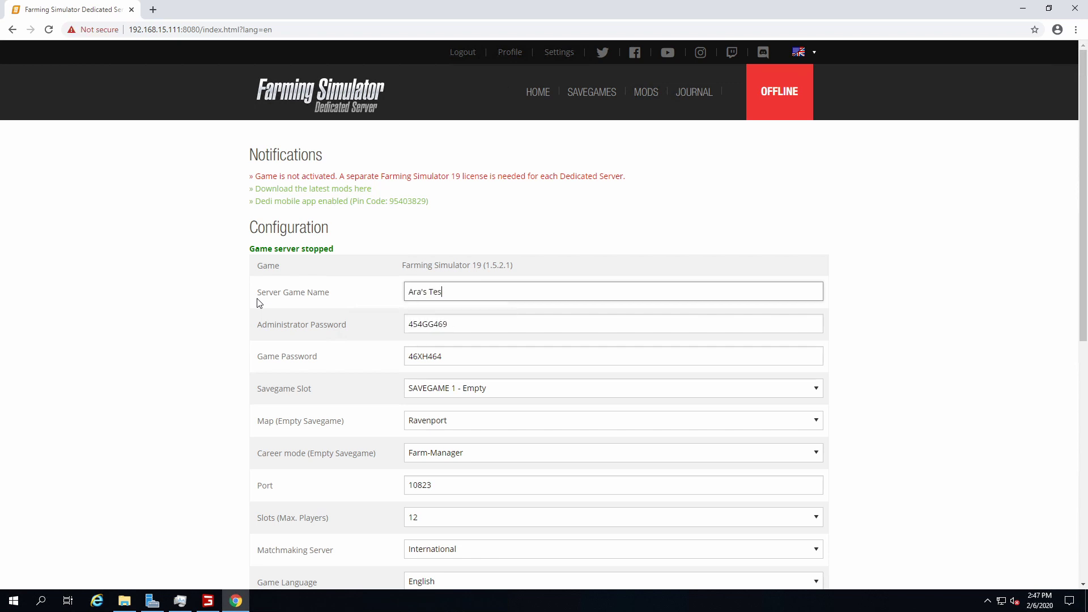
key(Tab)
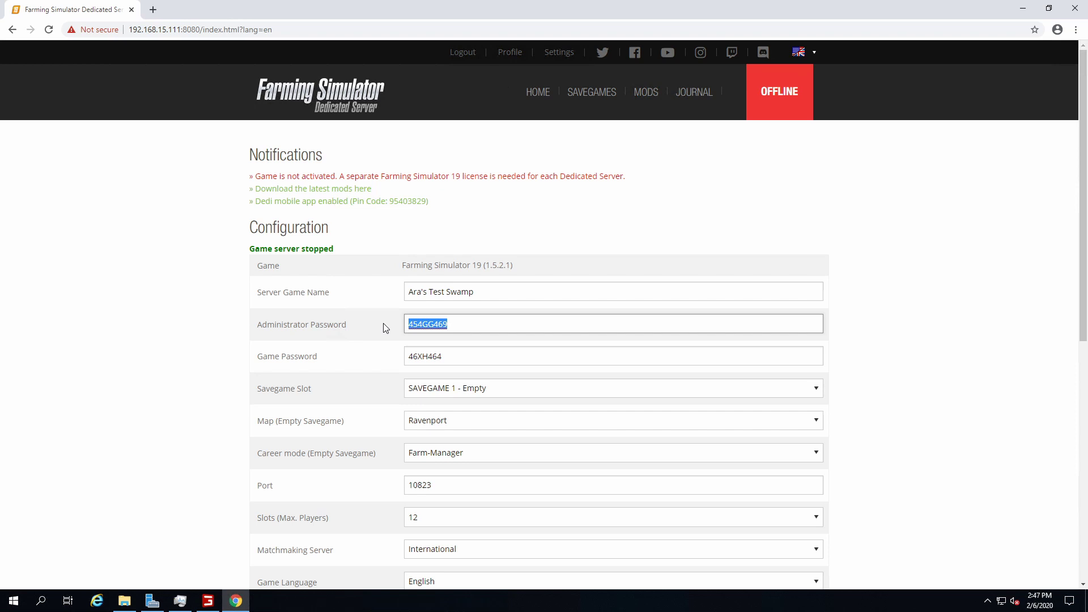
key(Tab)
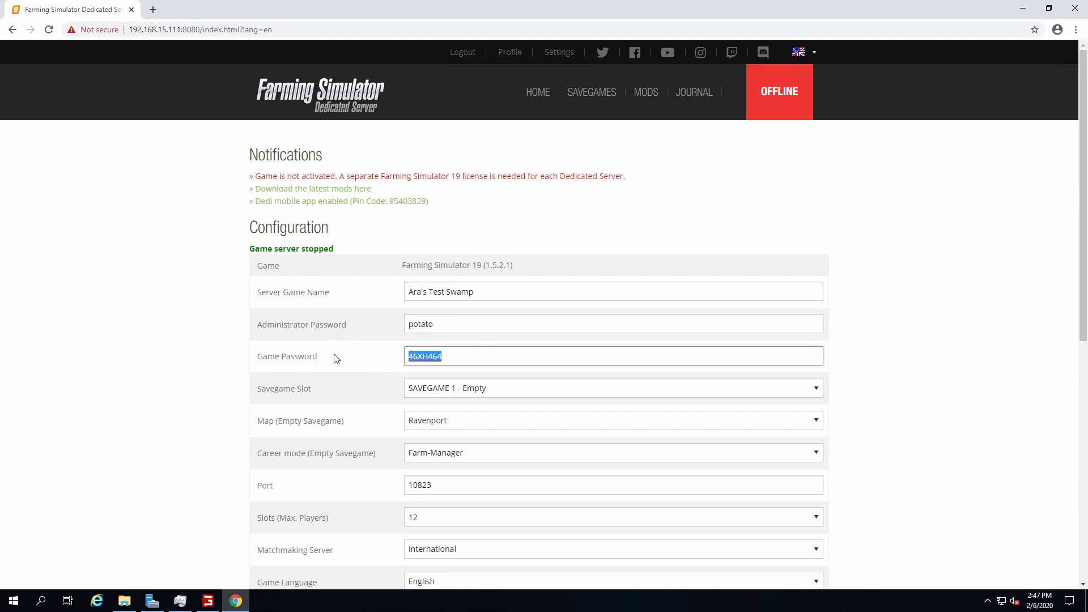
Keep SAVEGAME 1 as the savegame slot and Ravenport as the map
click(450, 387)
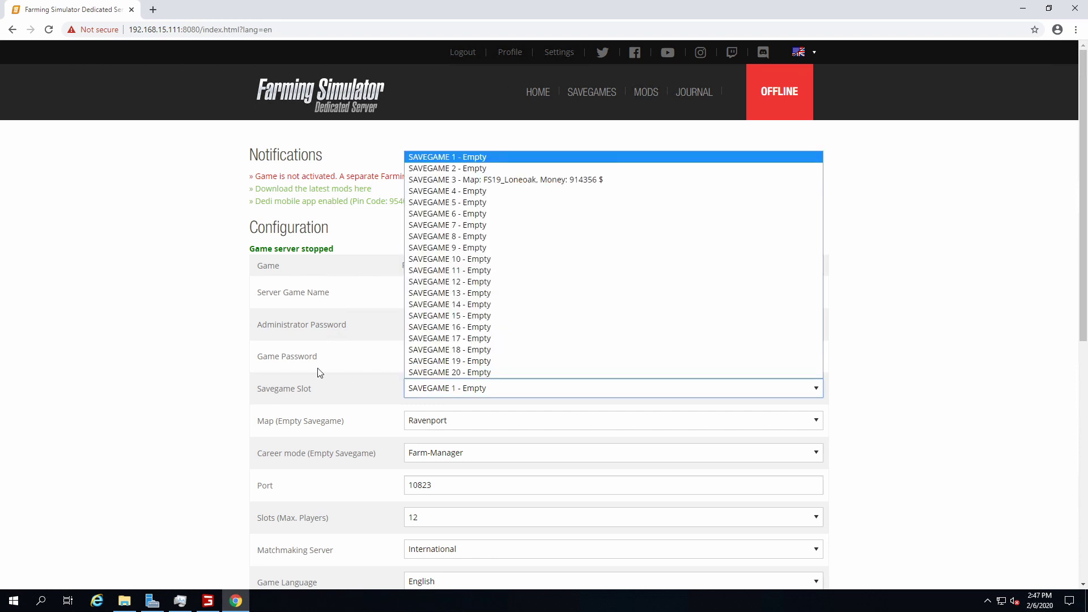
click(453, 157)
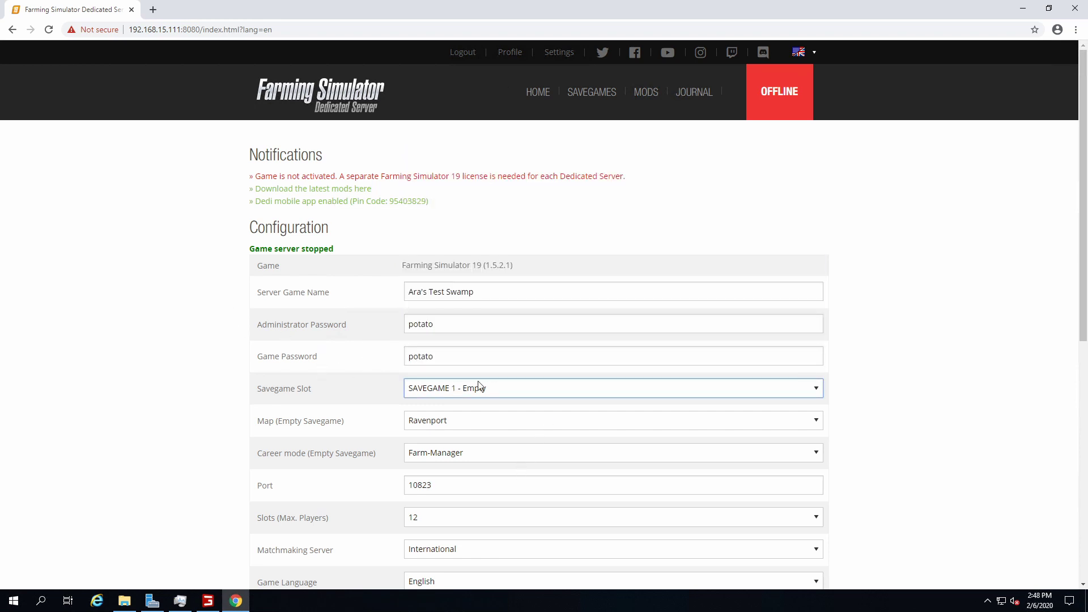
click(479, 387)
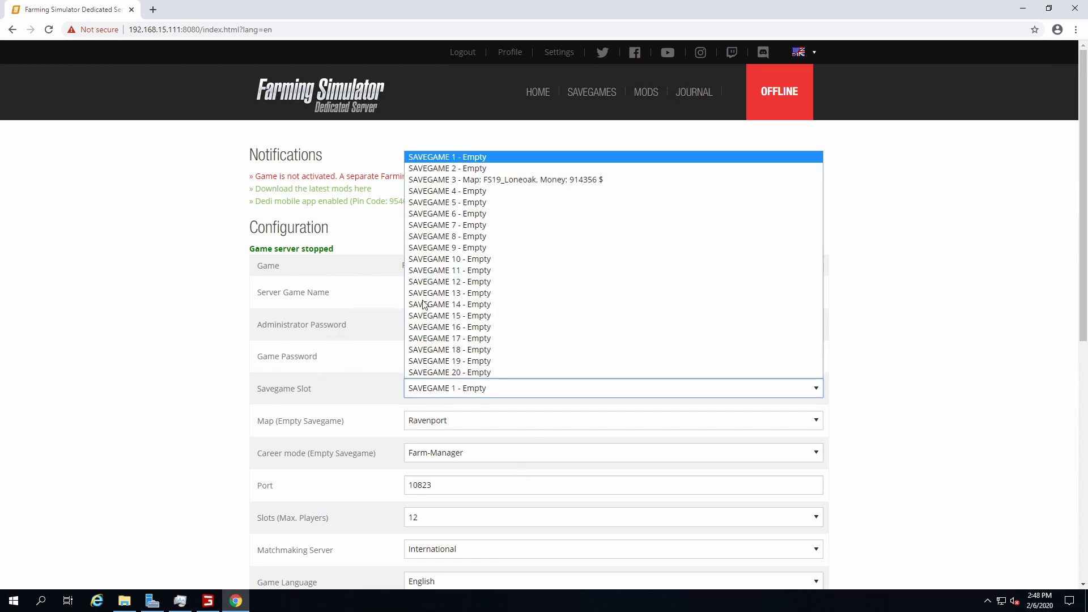
click(507, 157)
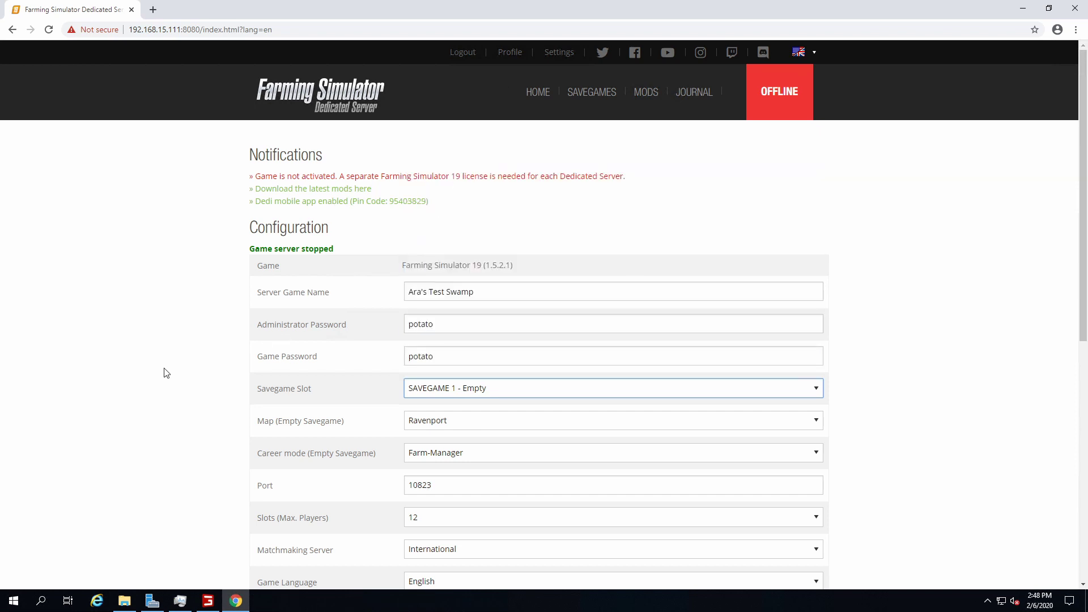
scroll(165, 371, down, 1)
click(480, 338)
click(456, 351)
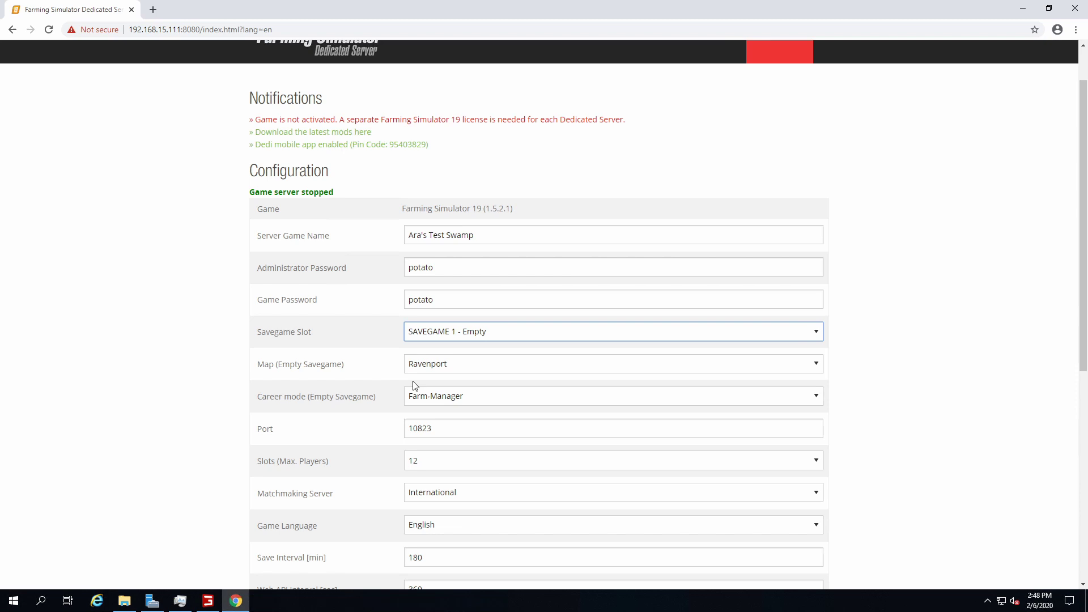
click(432, 370)
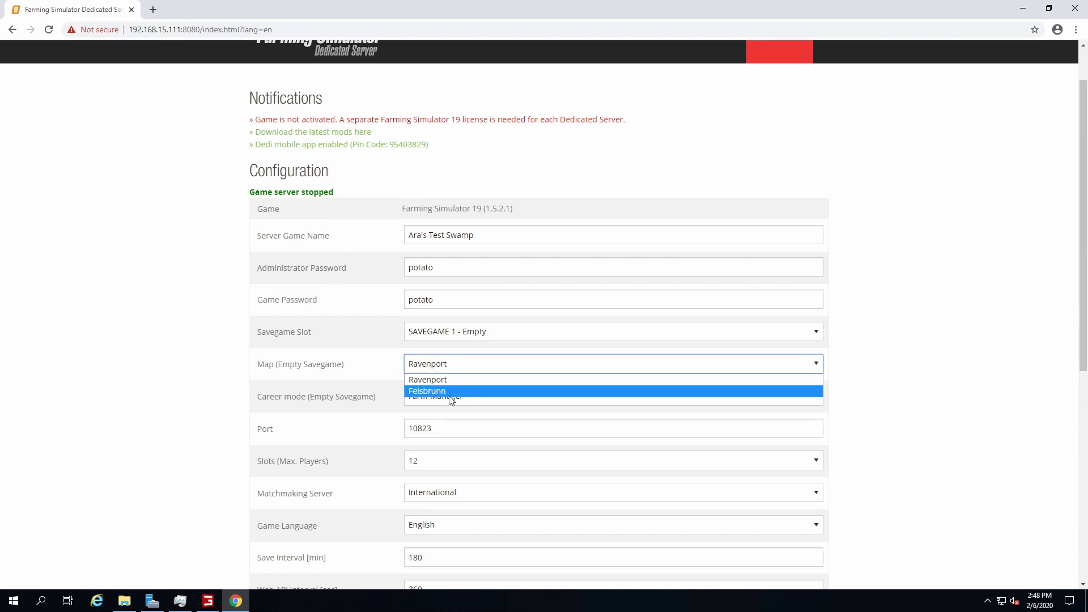
click(555, 346)
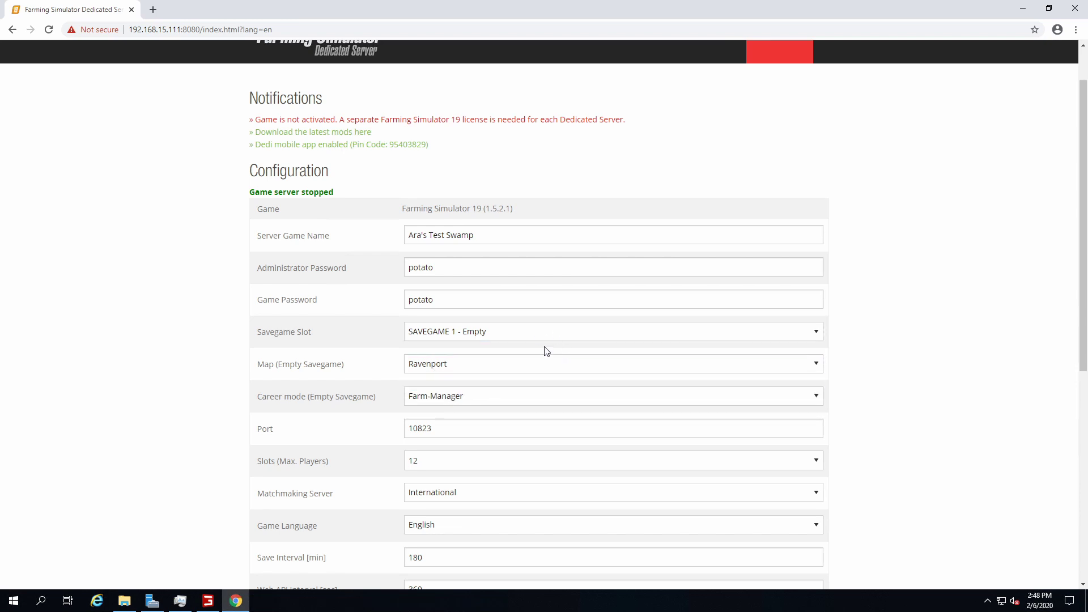
scroll(567, 334, up, 1)
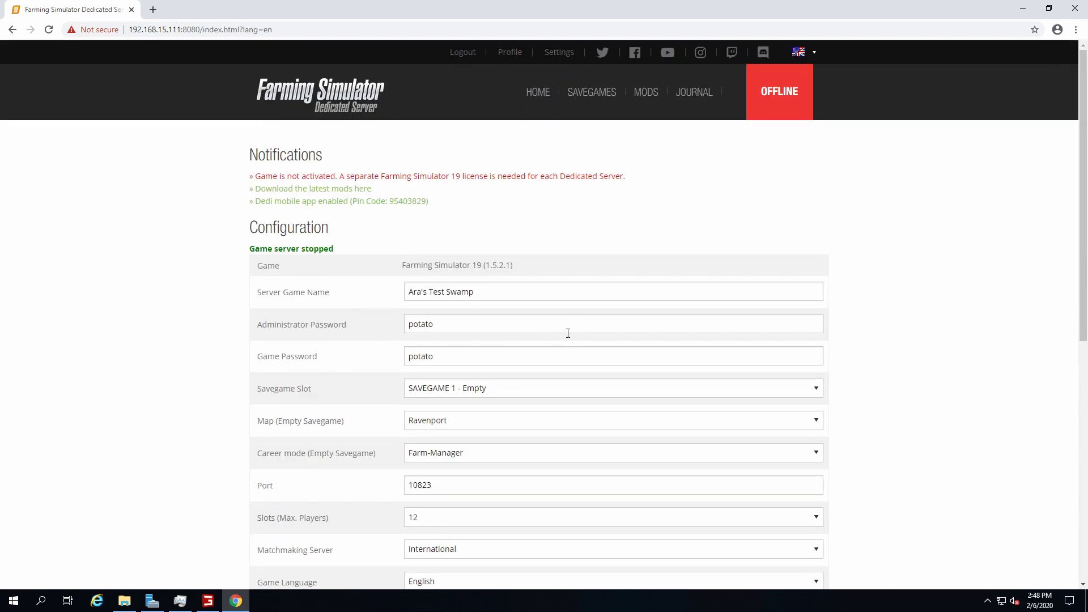
Go to the Mods page and check the 76.24 GB total storage figure
click(647, 94)
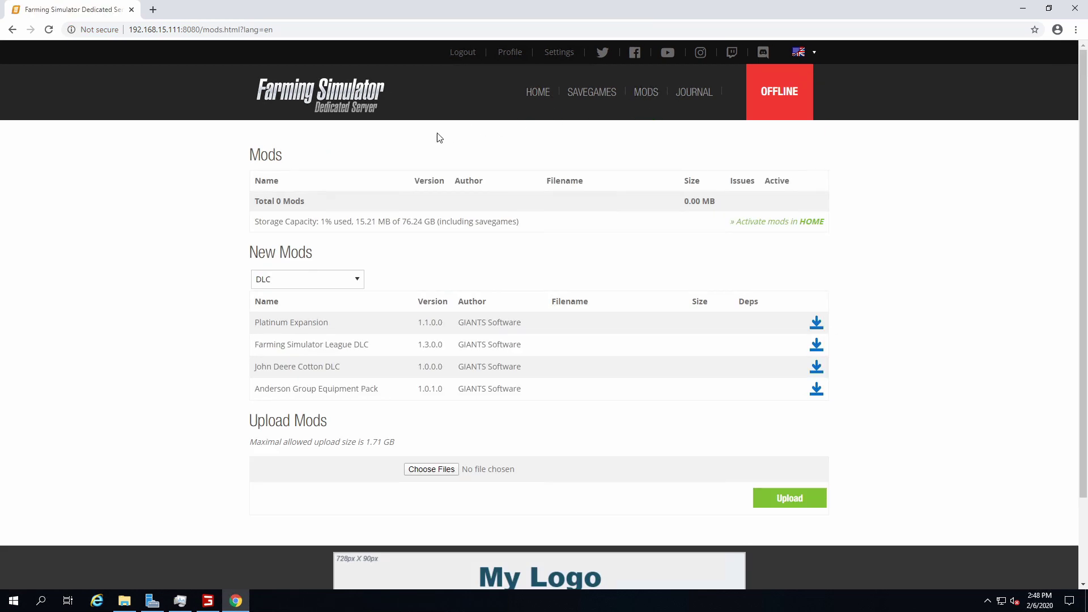
drag(283, 221, 637, 226)
drag(402, 222, 437, 223)
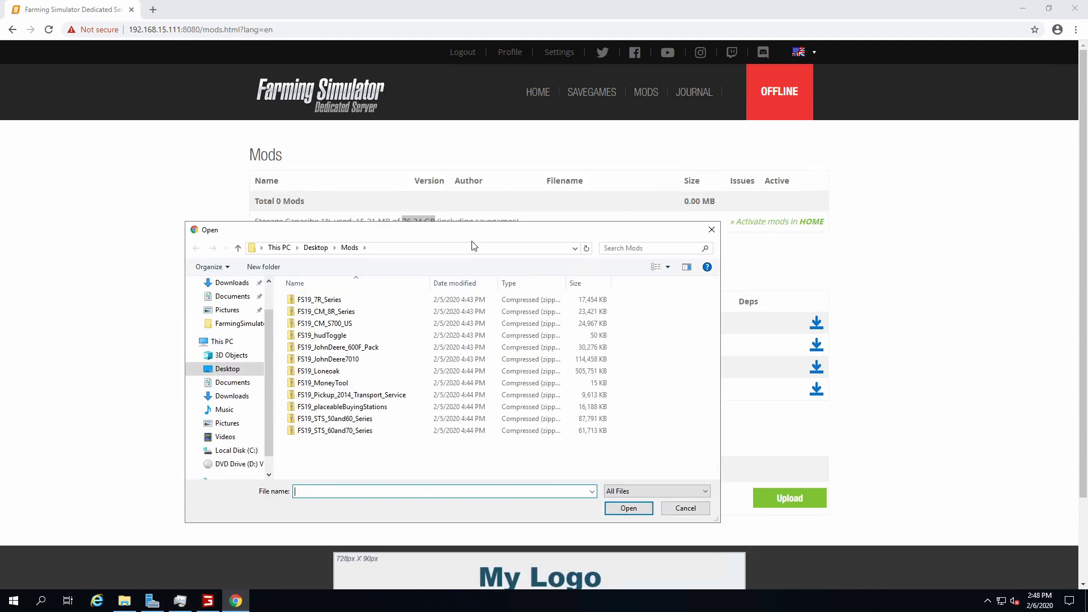
Choose FS19_Loneoak and FS19_STS_60and70_Series, dropping FS19_STS_50and60_Series, as upload files
click(317, 371)
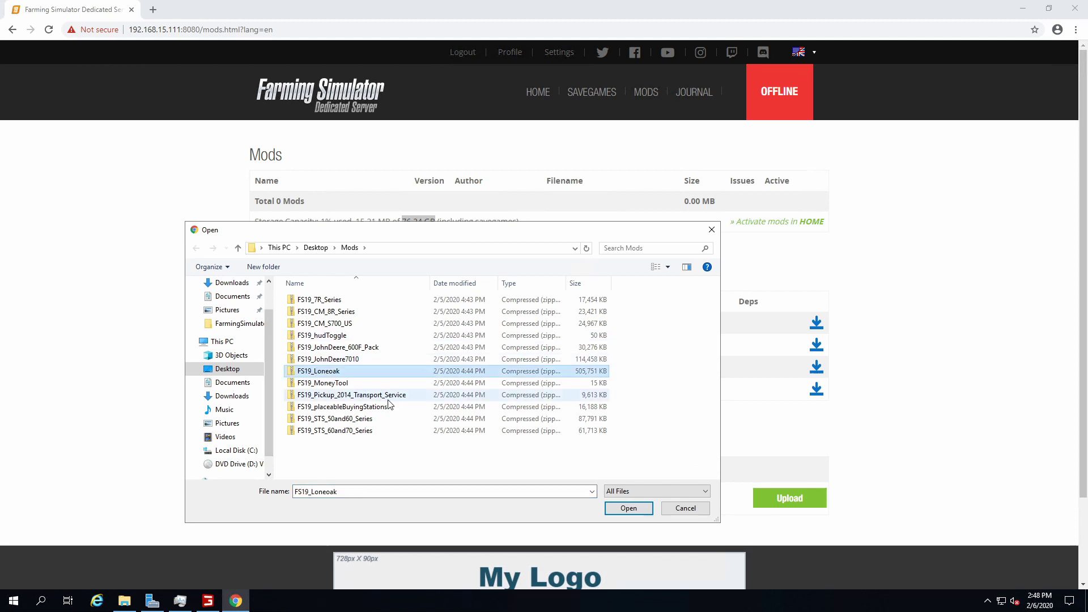
click(626, 507)
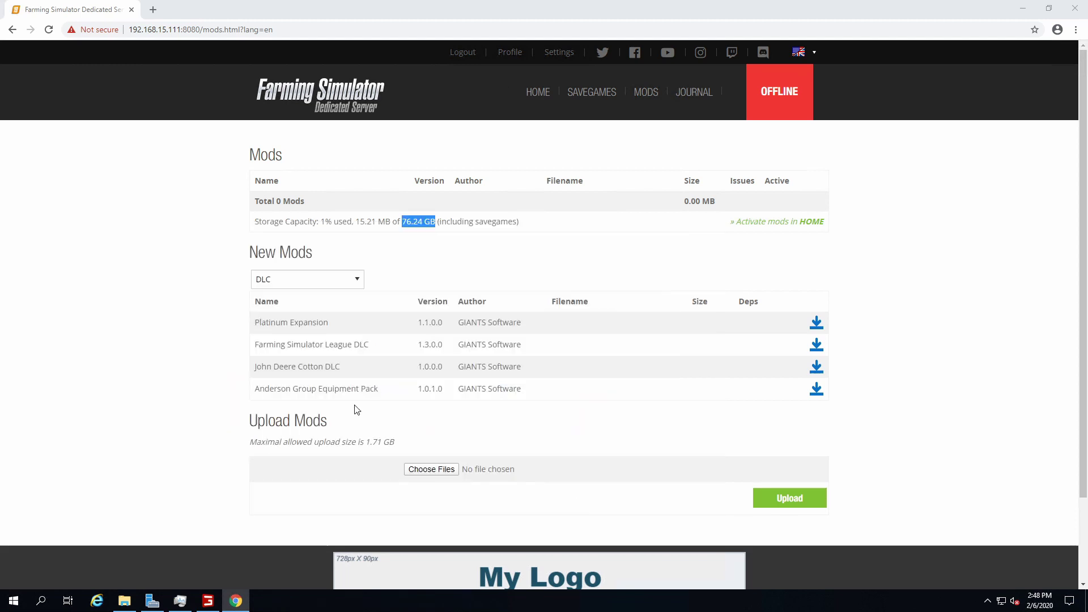
click(419, 469)
click(335, 371)
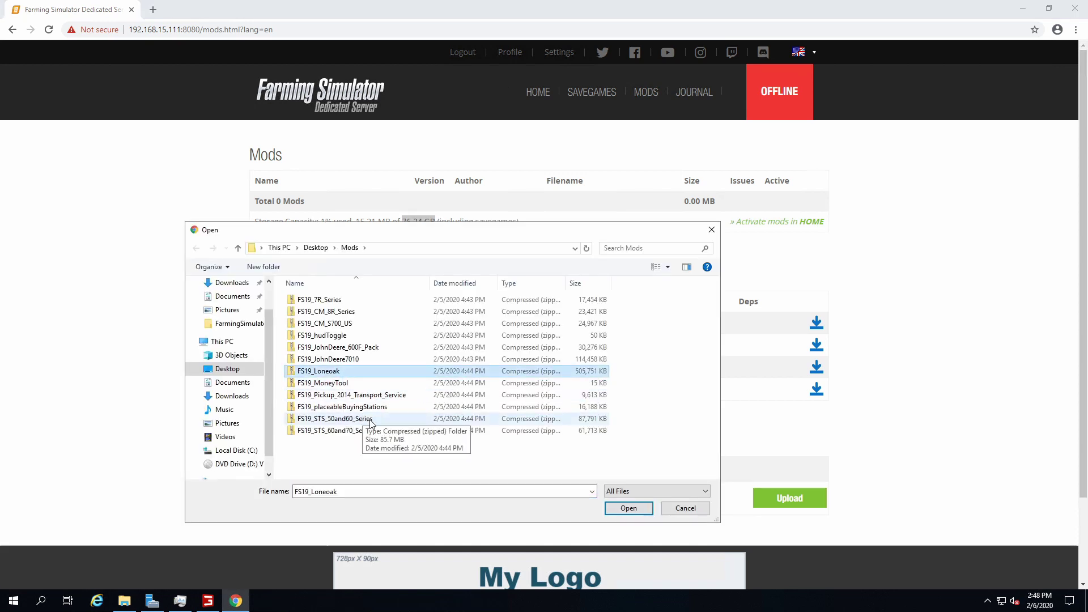
ctrl+click(369, 419)
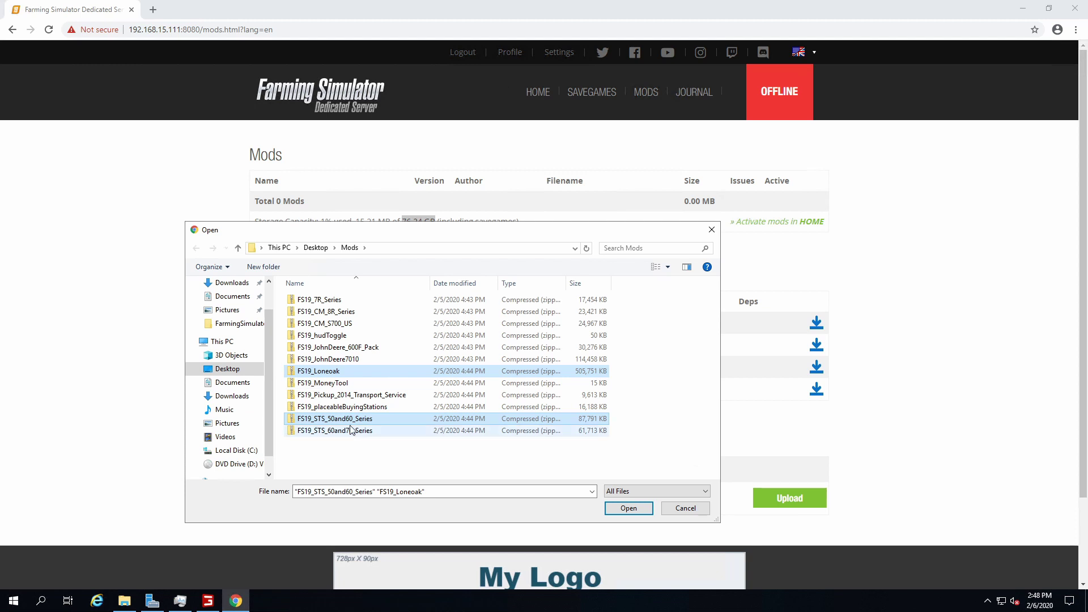
ctrl+click(450, 430)
ctrl+click(451, 420)
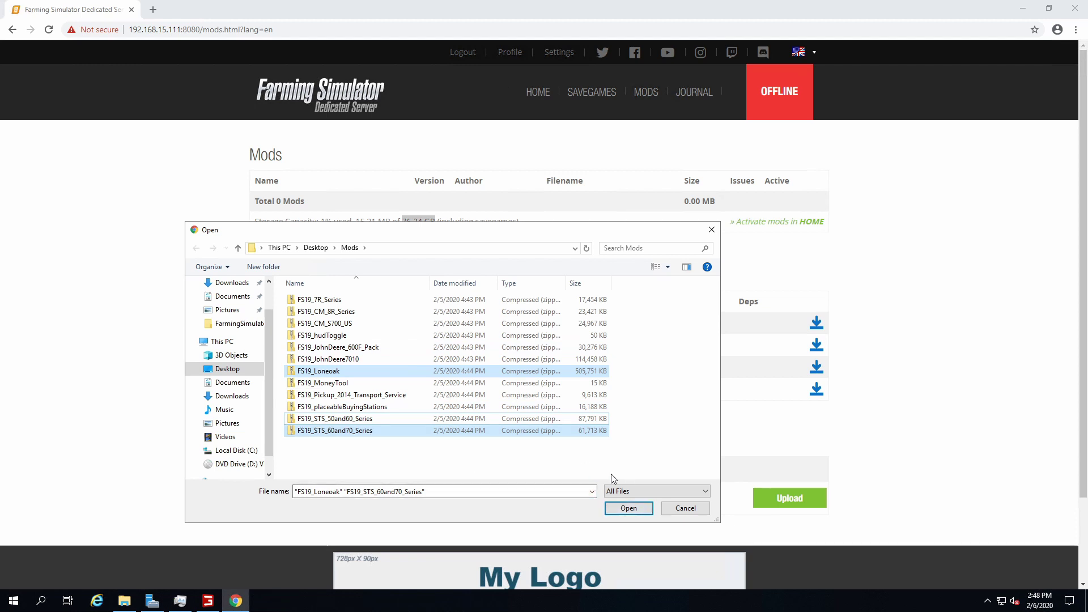
click(626, 507)
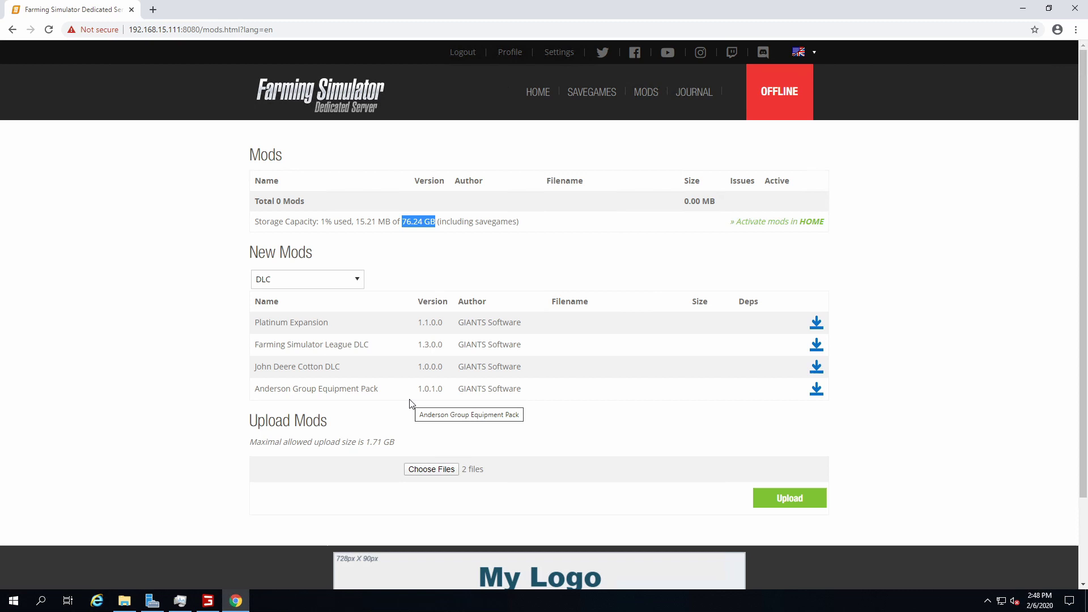
Upload the mods and confirm Lone Oak Farm 19 and John Deere STS Series 2007-2010 are listed
click(754, 498)
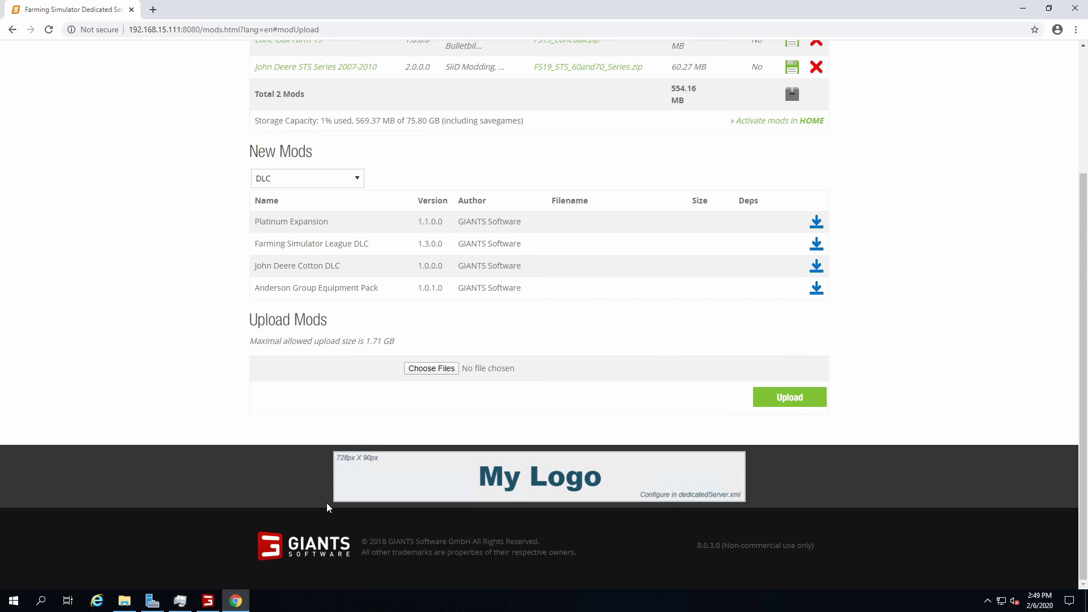
scroll(176, 434, up, 3)
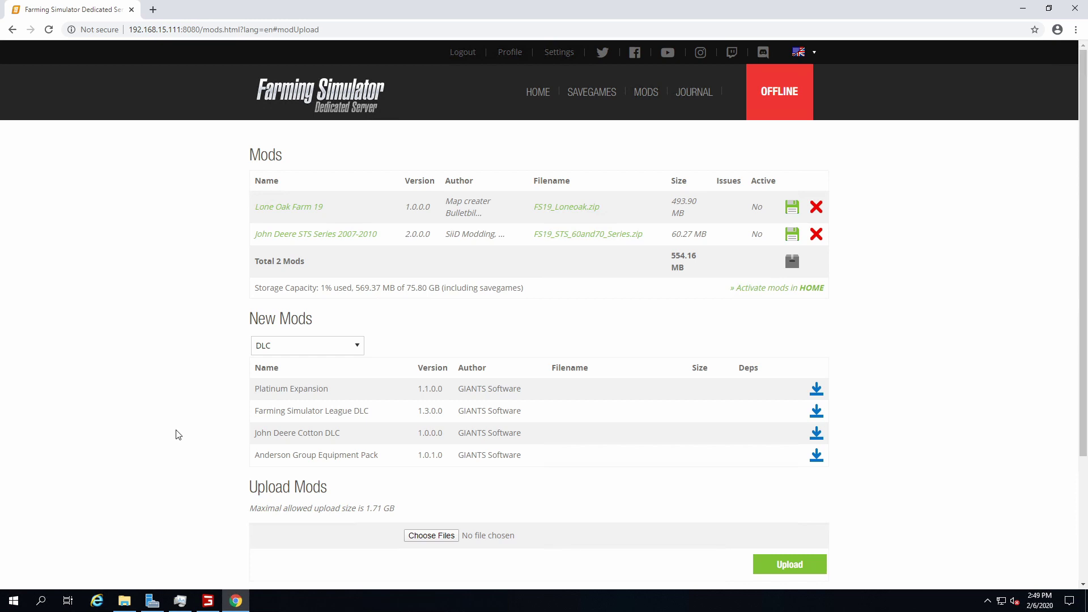
drag(361, 210, 228, 206)
drag(384, 234, 279, 234)
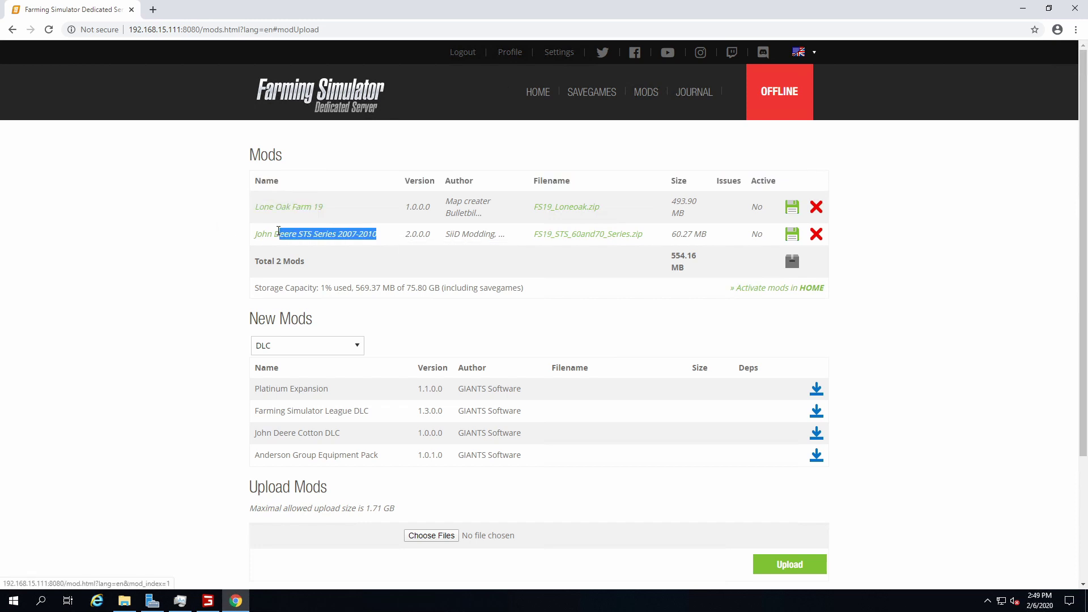
scroll(172, 297, down, 3)
scroll(172, 297, up, 3)
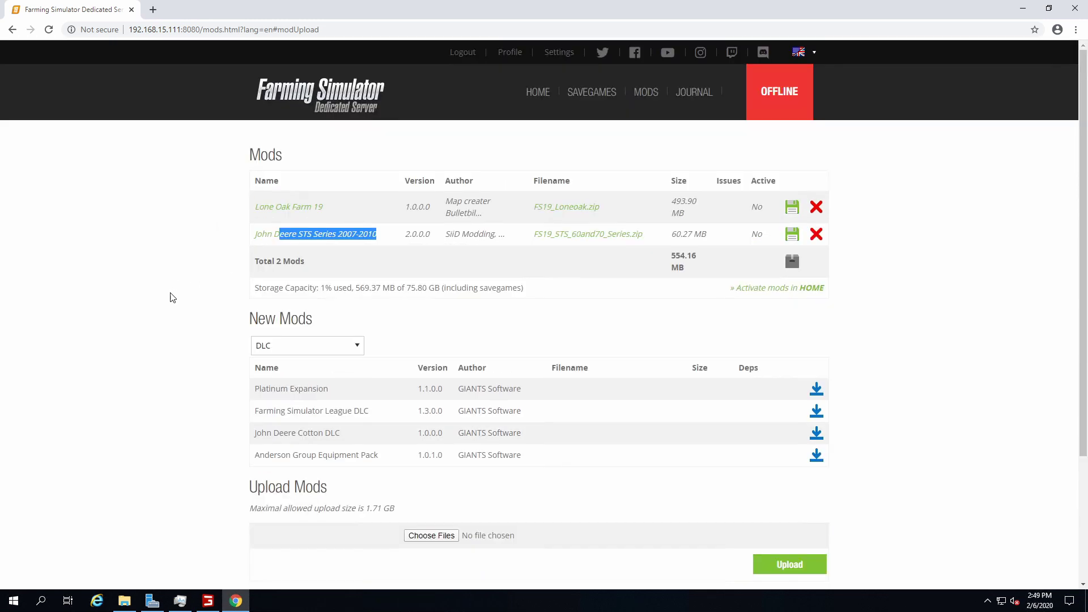
Activate the Lone Oak Farm 19 and John Deere STS Series 2007-2010 mods from the home page
click(540, 93)
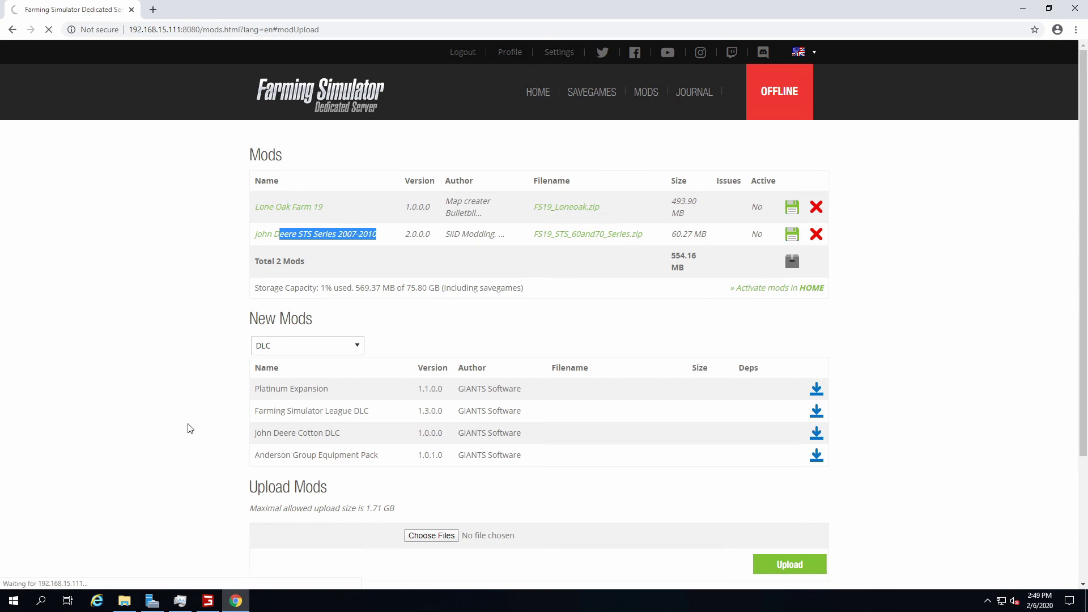
scroll(190, 431, down, 9)
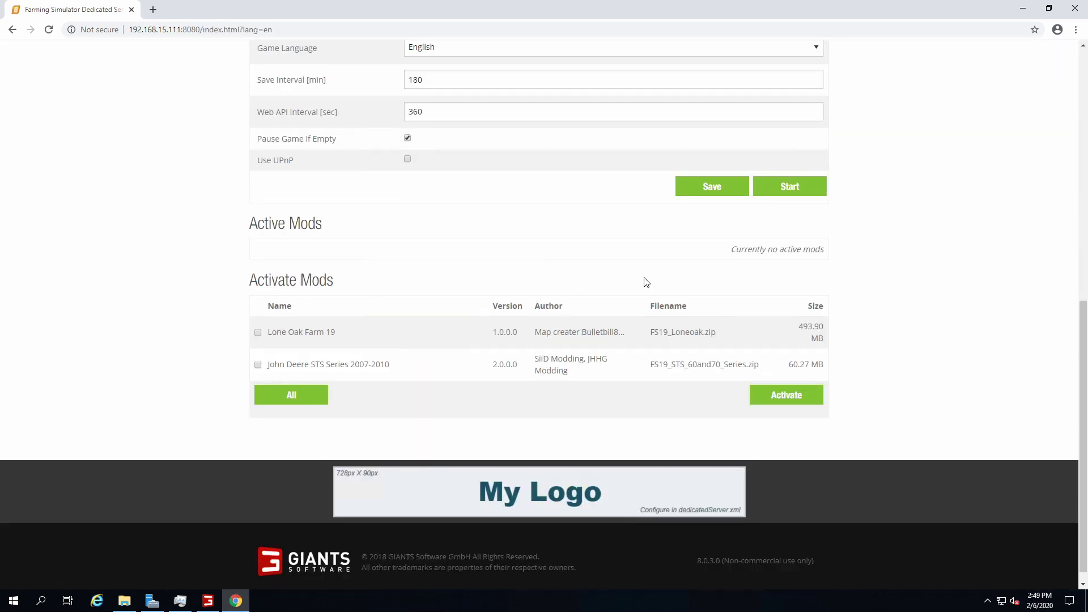
click(258, 333)
click(258, 364)
click(787, 397)
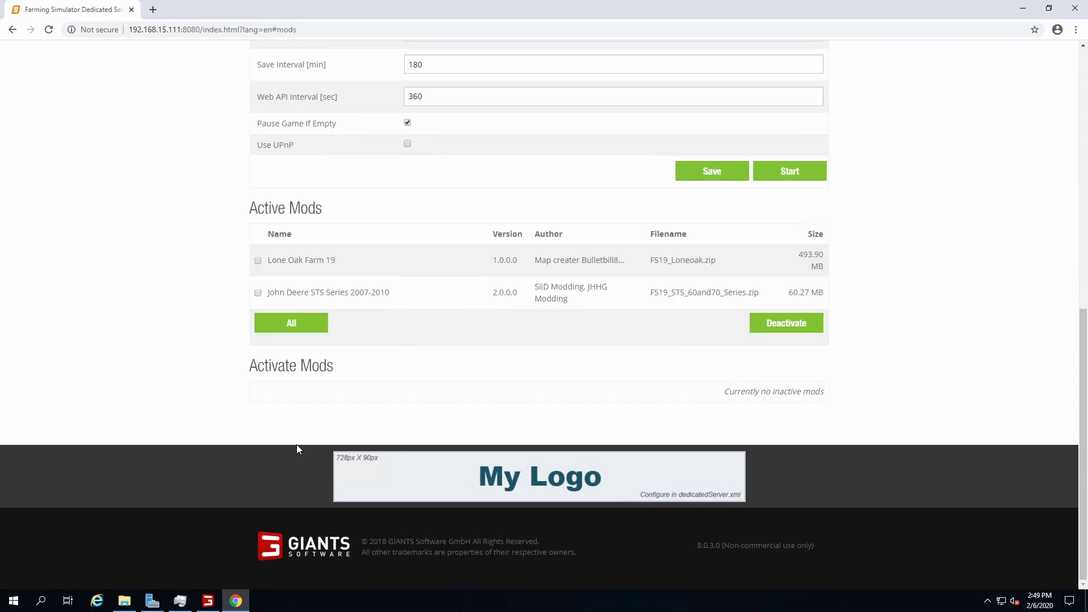
Check the Active Mods list, then select the current server name 'Dedi Server'
drag(259, 210, 342, 223)
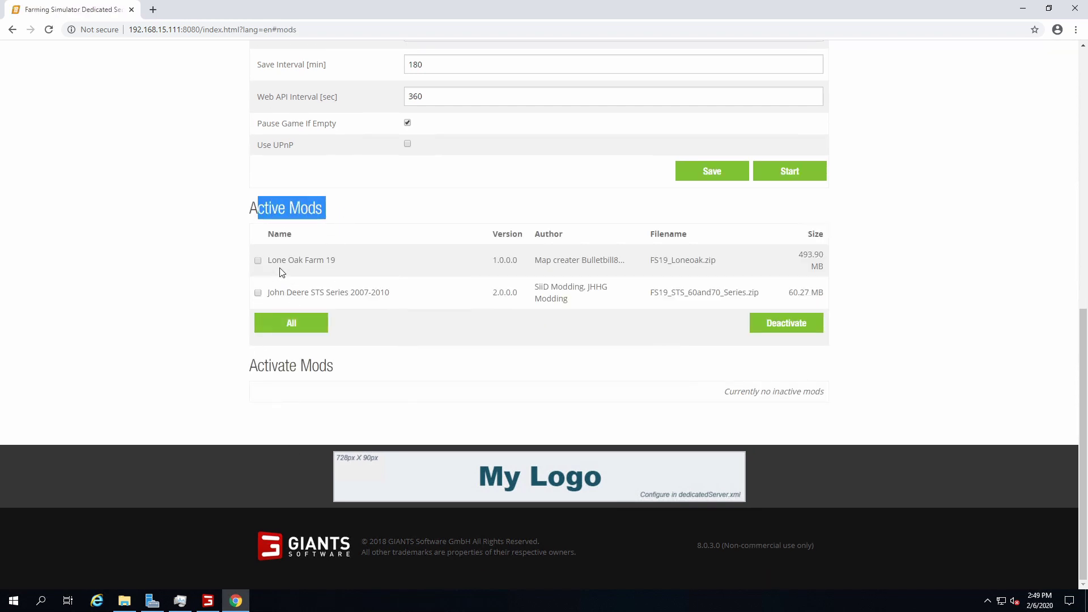
drag(280, 271, 359, 282)
drag(280, 292, 391, 295)
scroll(183, 297, up, 3)
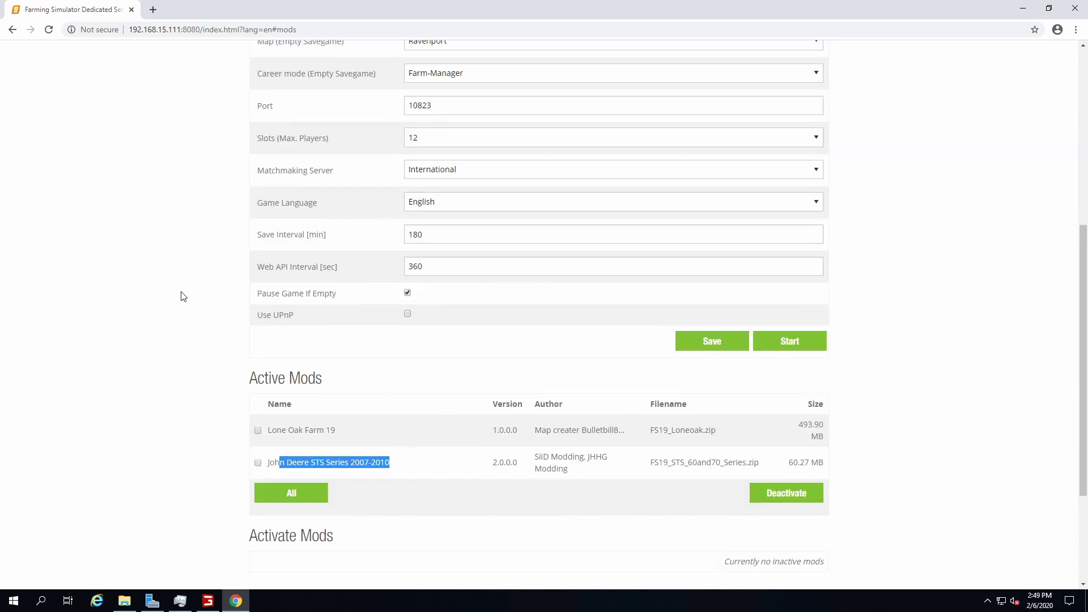
click(183, 296)
scroll(187, 297, up, 6)
drag(460, 252, 285, 253)
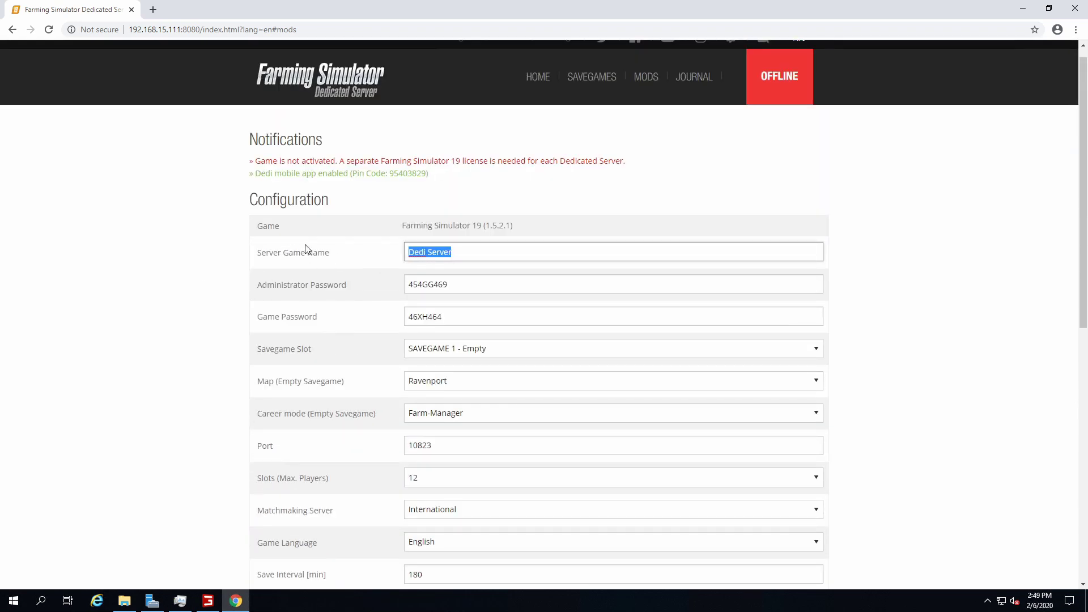
Name the server 'Ara's Swamp' and enter the administrator password
scroll(526, 269, down, 3)
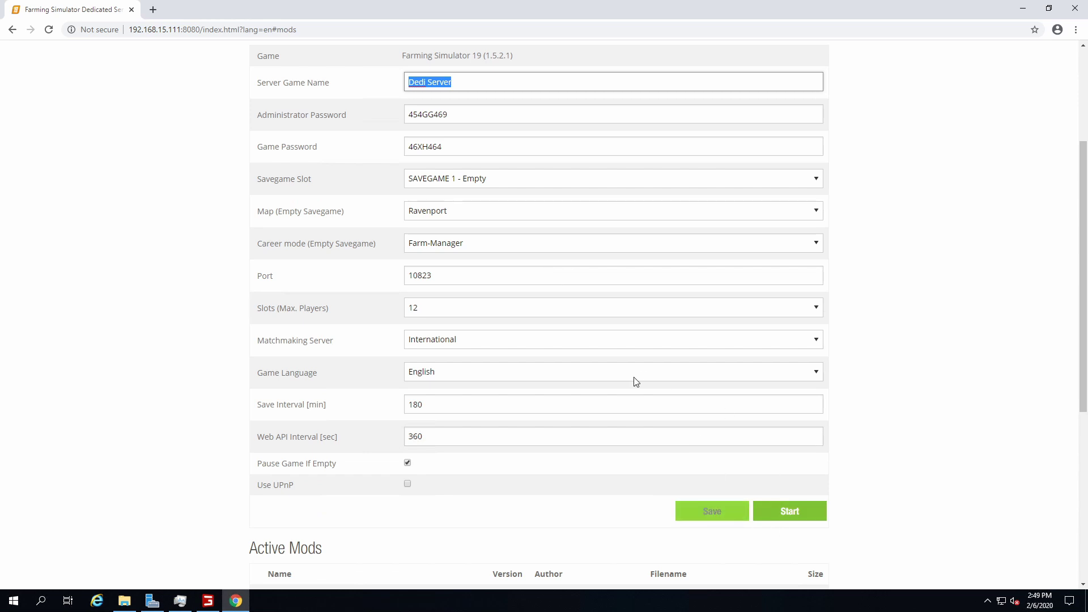
scroll(534, 335, up, 3)
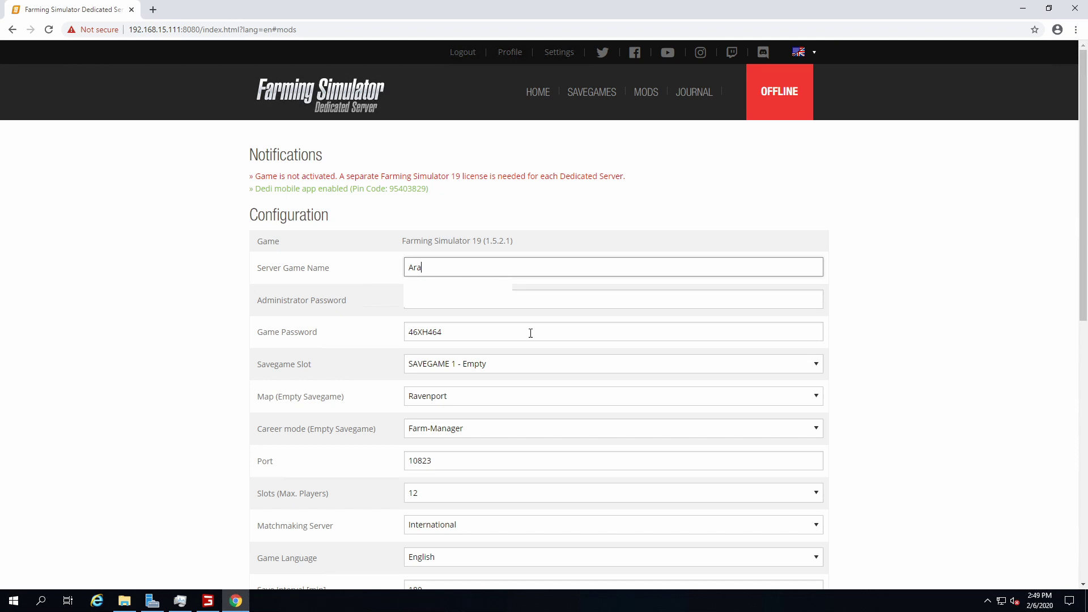
text('s Swamp)
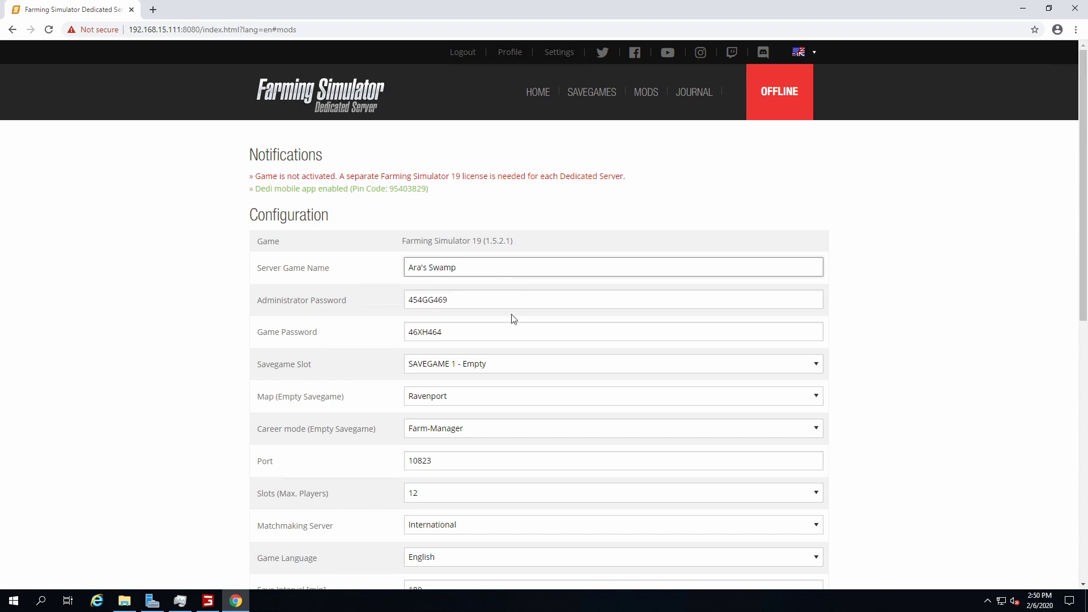
key(Tab)
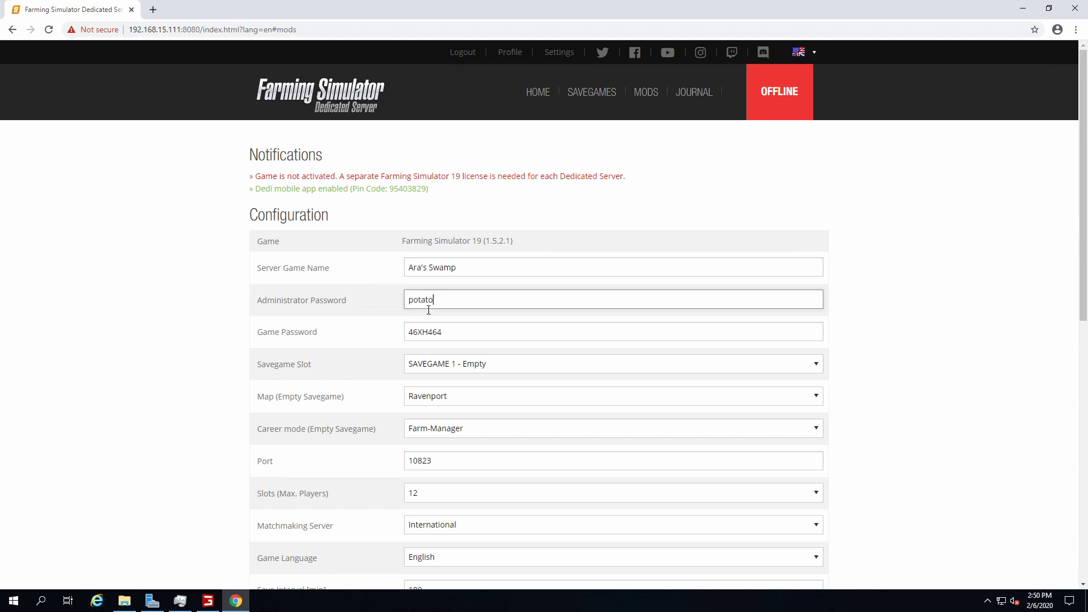
key(Tab)
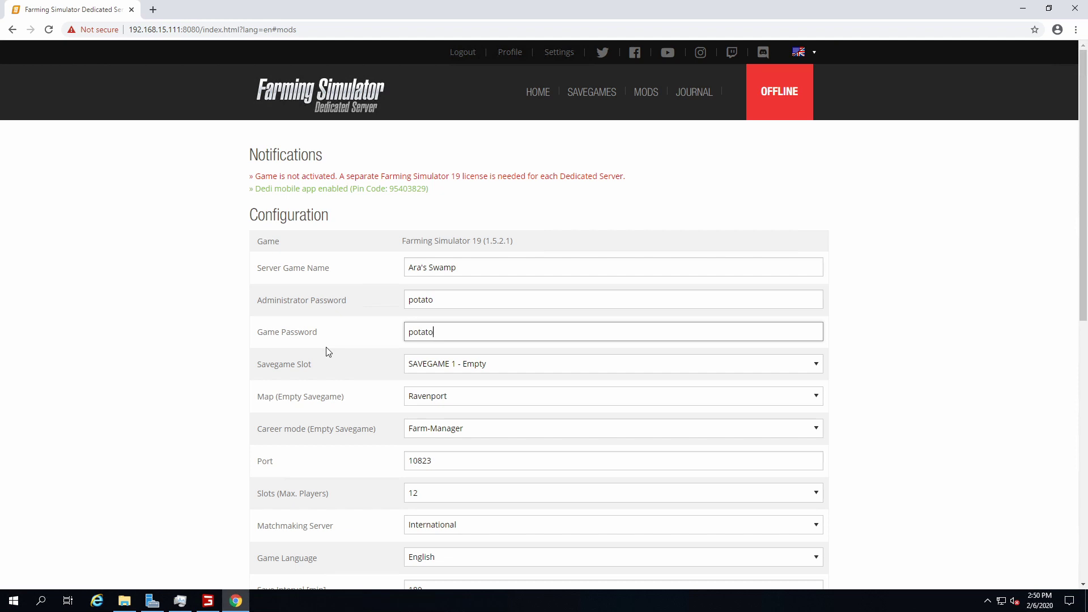
Choose the Lone Oak Farm 19 map, keeping Farm-Manager career mode and International matchmaking
click(472, 403)
click(442, 434)
click(451, 428)
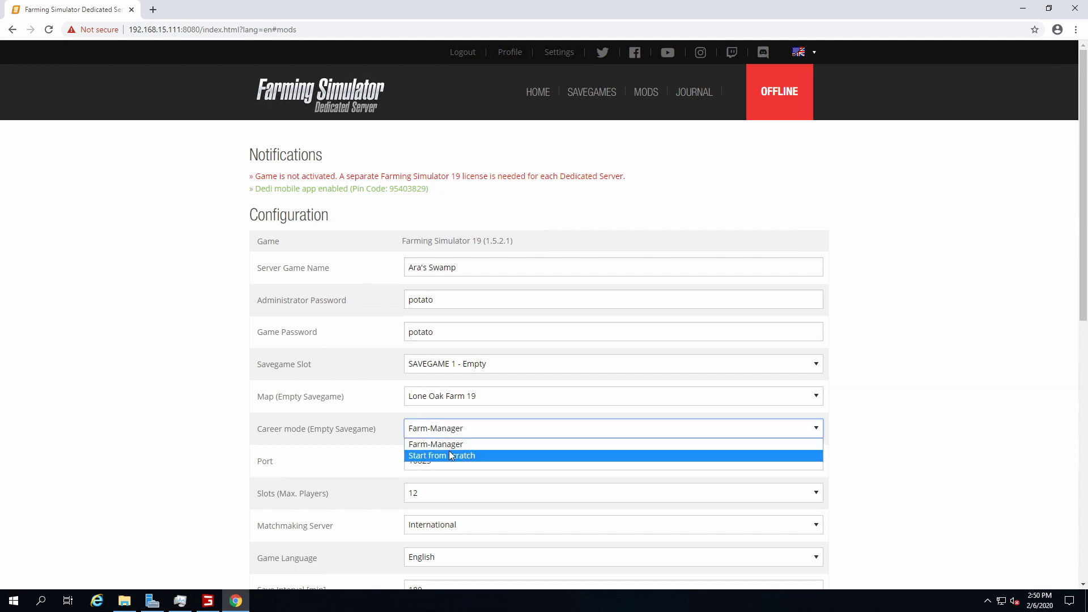
click(451, 444)
scroll(330, 464, down, 2)
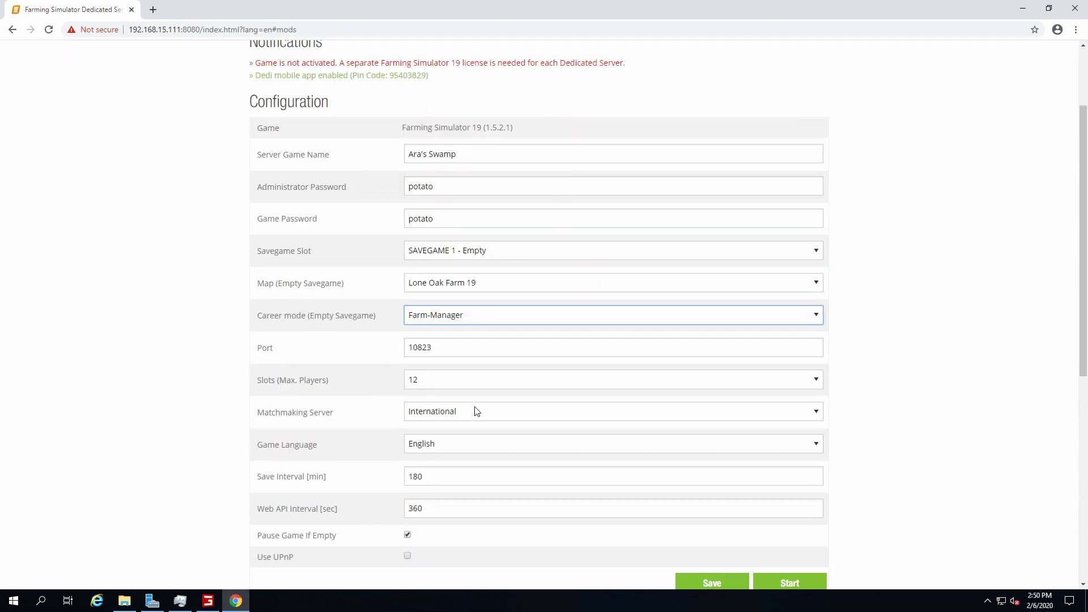
click(490, 418)
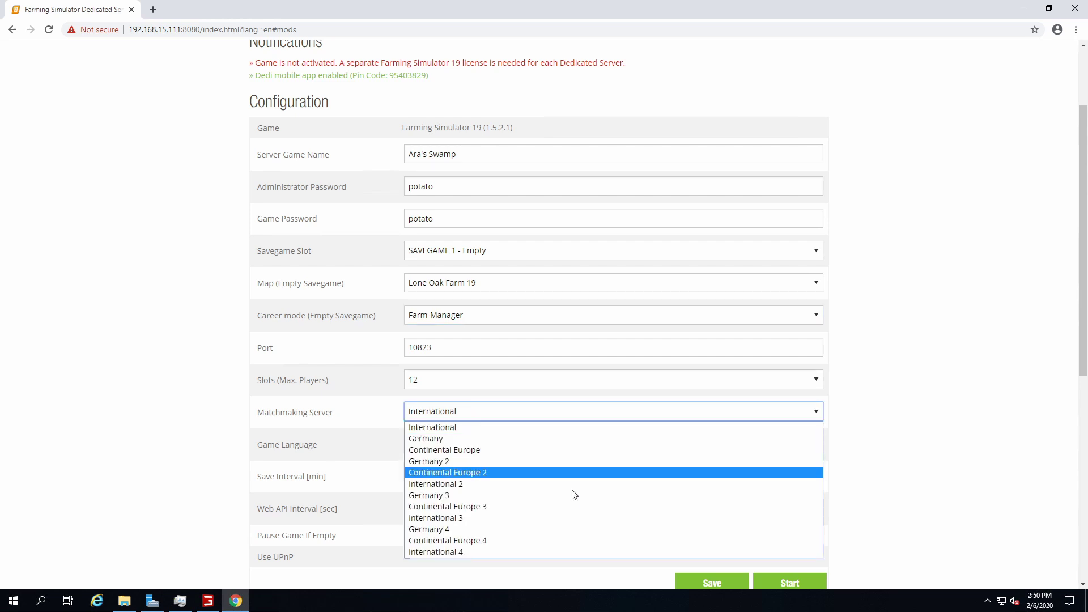
click(474, 428)
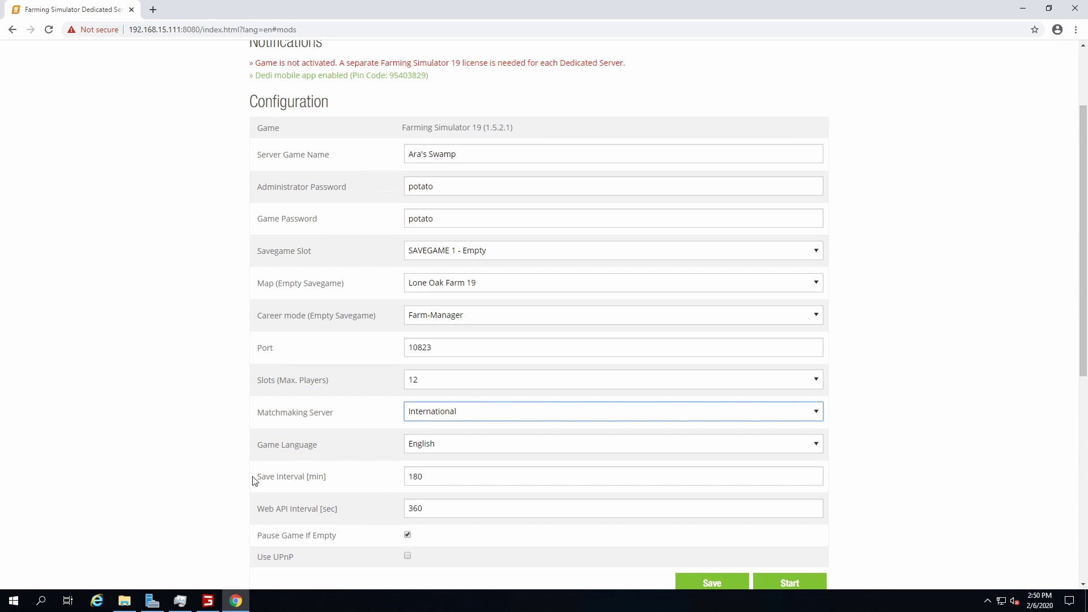
Review the configuration: International matchmaking, English, 180-minute saves, Pause Game If Empty on
scroll(213, 474, down, 2)
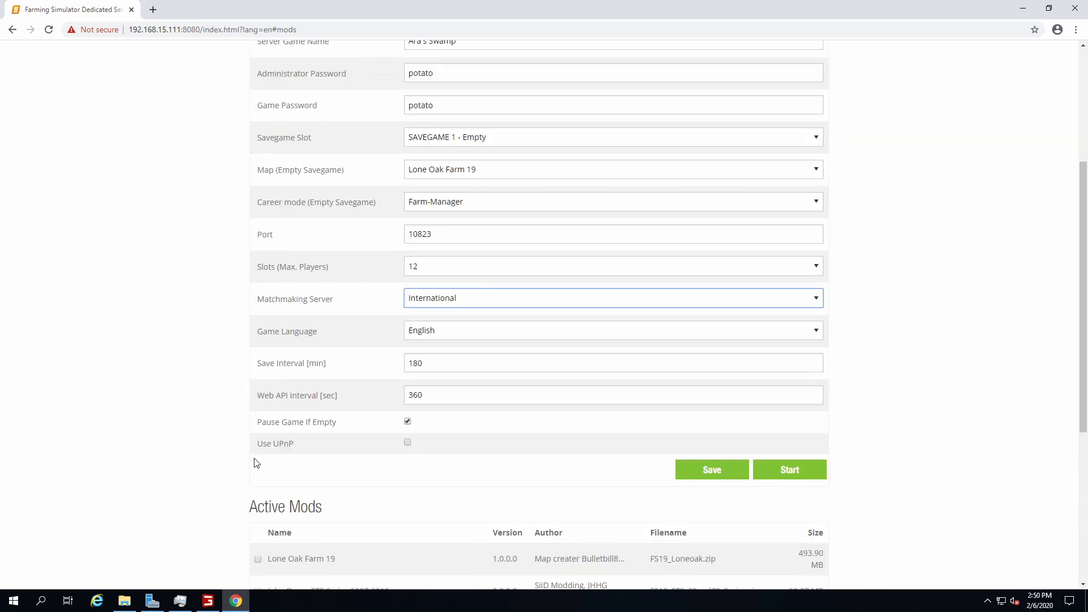
scroll(1080, 372, down, 5)
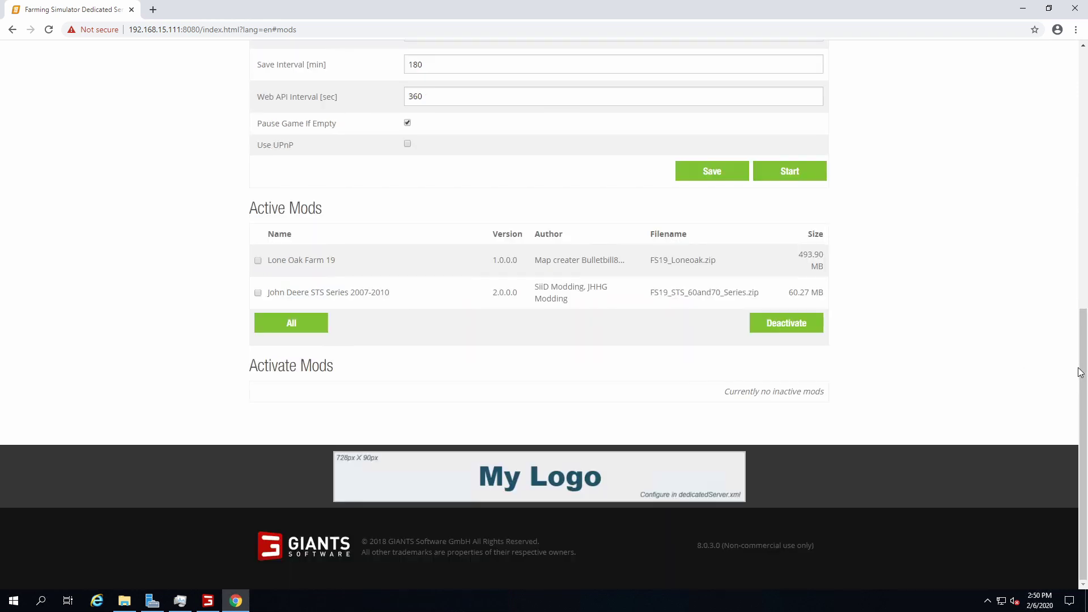
scroll(935, 388, up, 7)
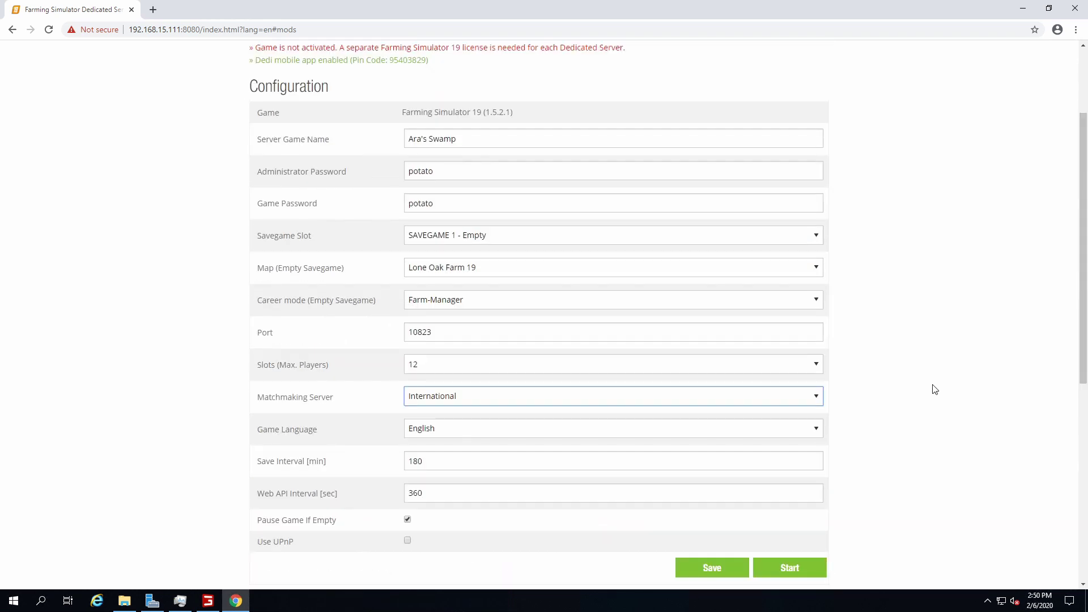
scroll(935, 389, down, 4)
scroll(657, 428, up, 1)
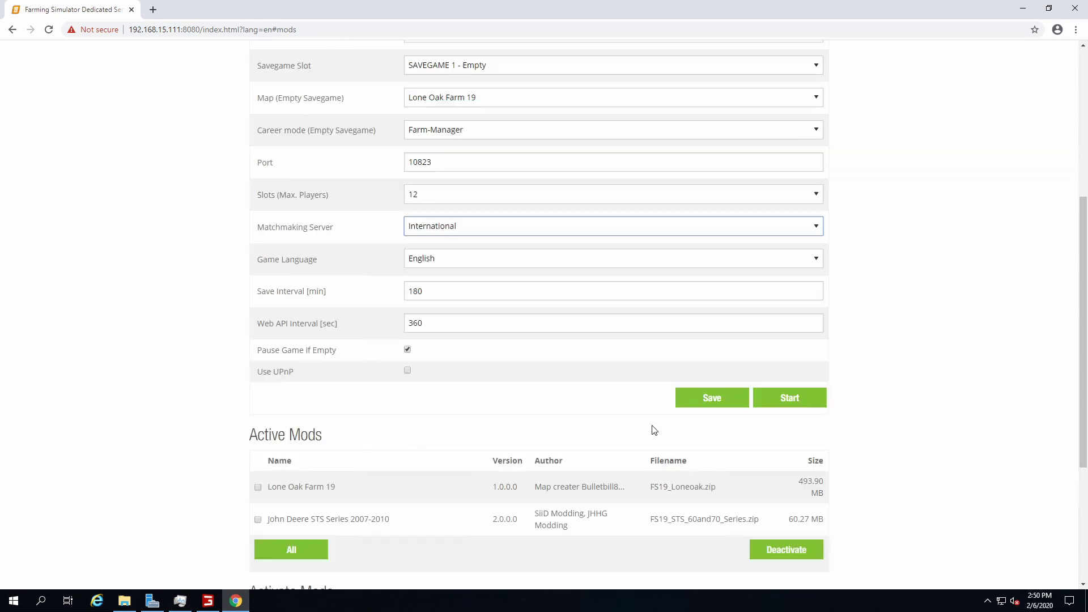
scroll(654, 431, up, 4)
scroll(649, 432, down, 5)
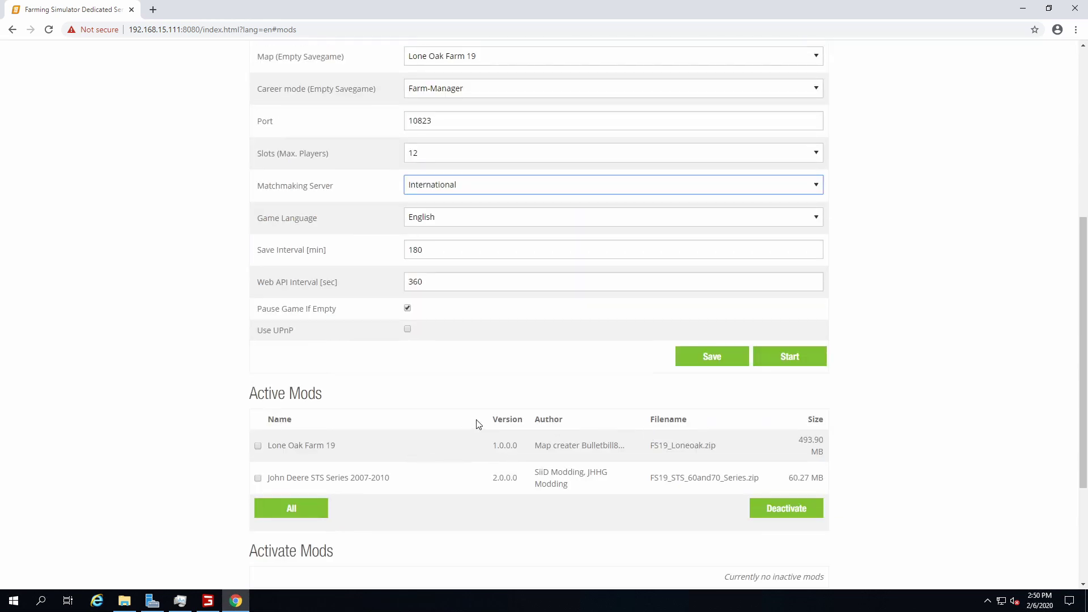
scroll(404, 427, up, 4)
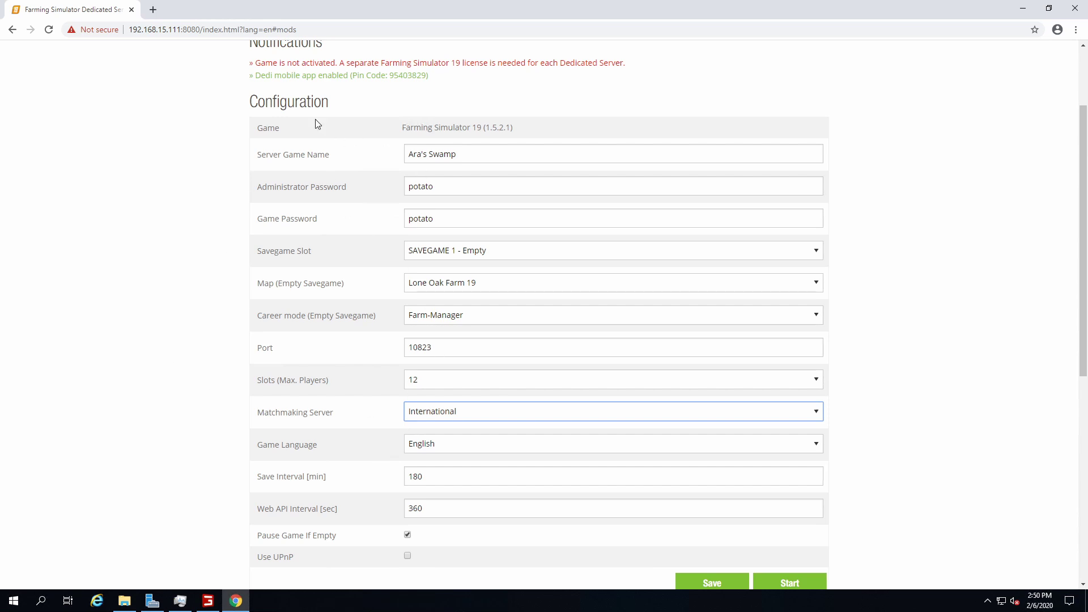
scroll(385, 334, down, 5)
scroll(457, 196, up, 4)
scroll(395, 225, down, 6)
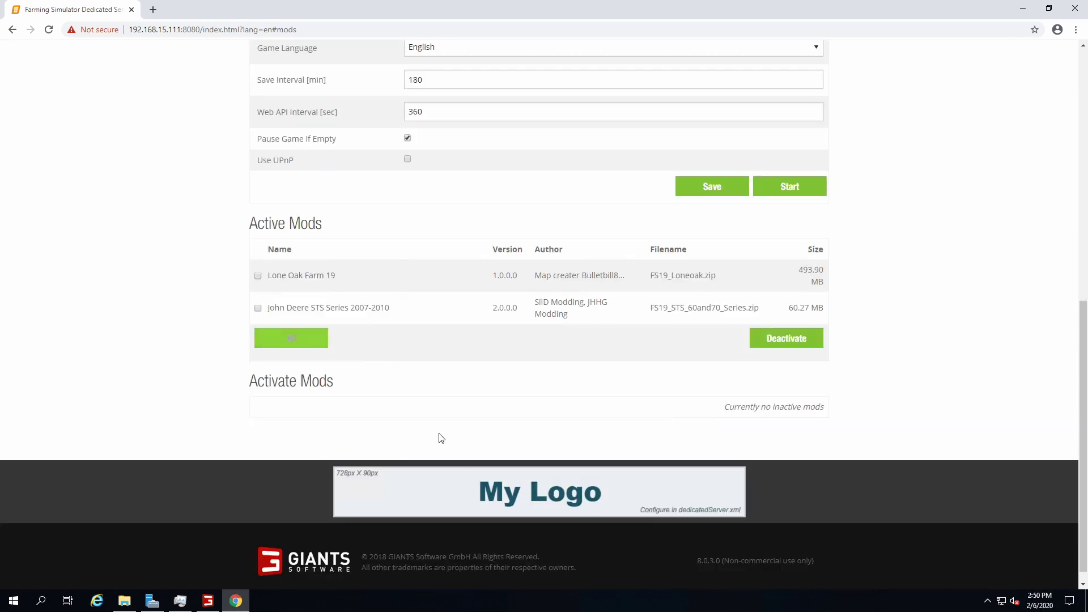
scroll(447, 317, up, 6)
scroll(395, 413, down, 6)
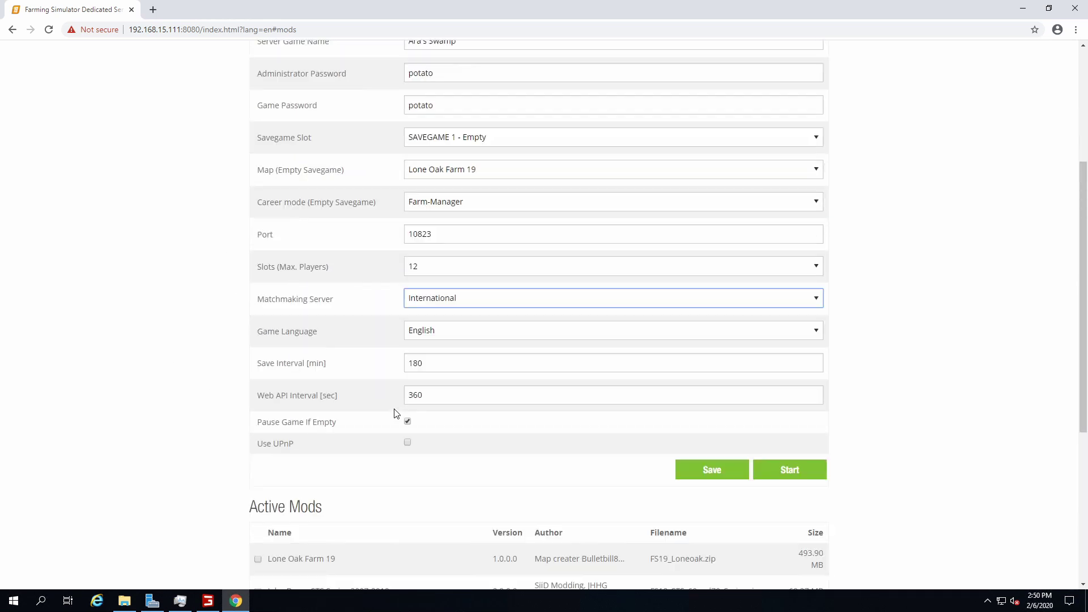
scroll(643, 281, up, 4)
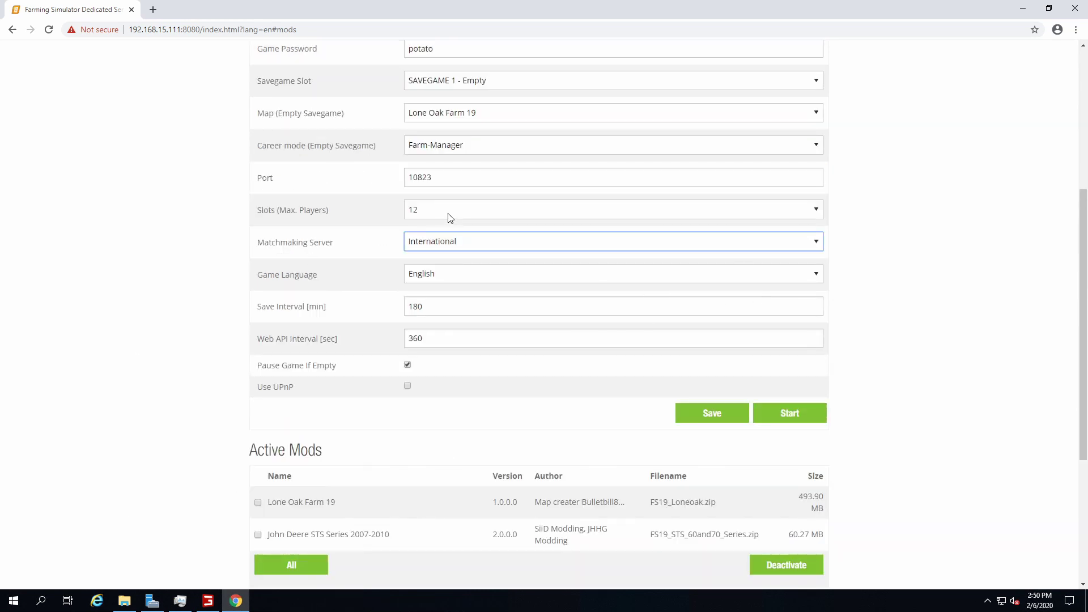
scroll(382, 339, down, 3)
scroll(513, 379, up, 5)
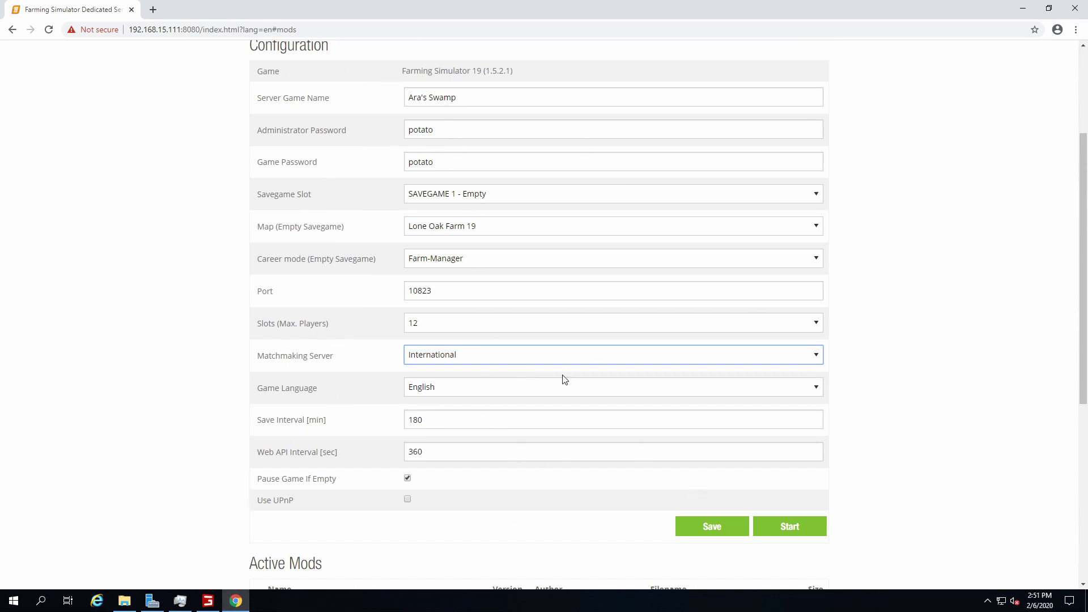
click(694, 522)
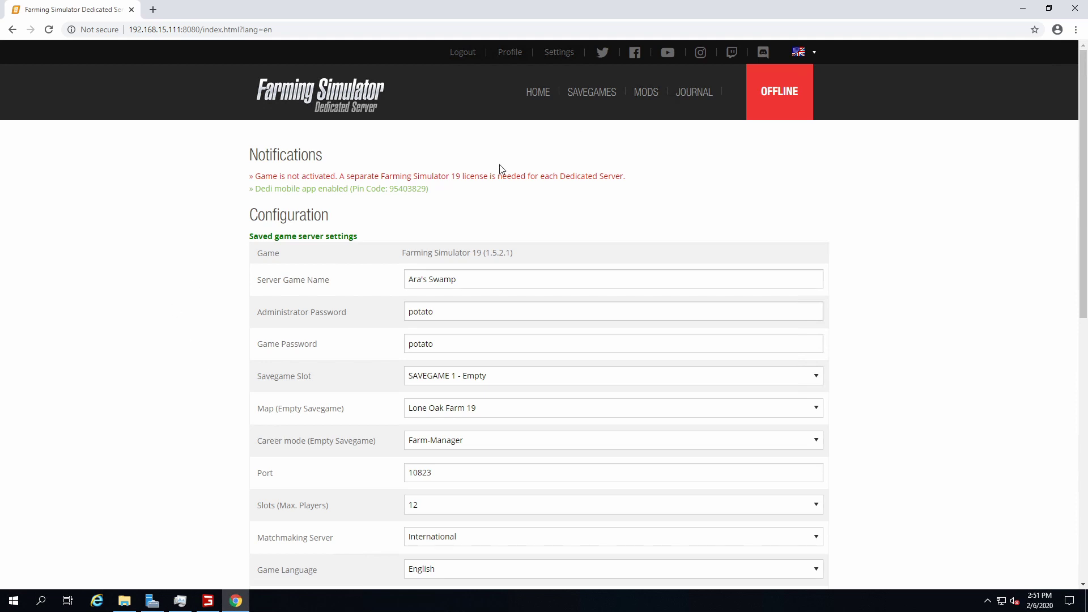
scroll(968, 234, down, 5)
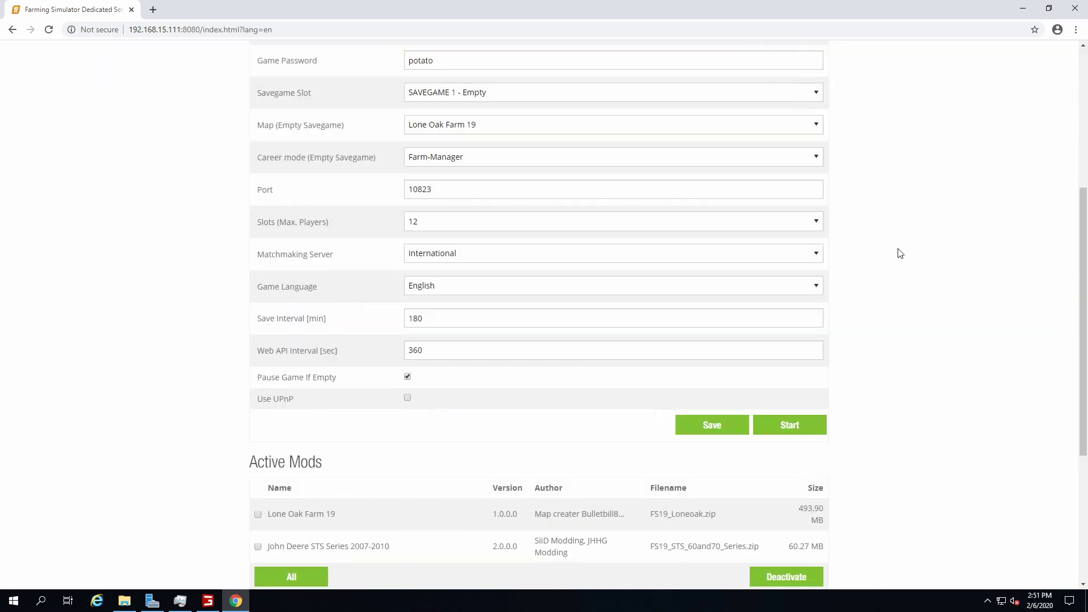
scroll(901, 252, up, 4)
scroll(500, 158, up, 1)
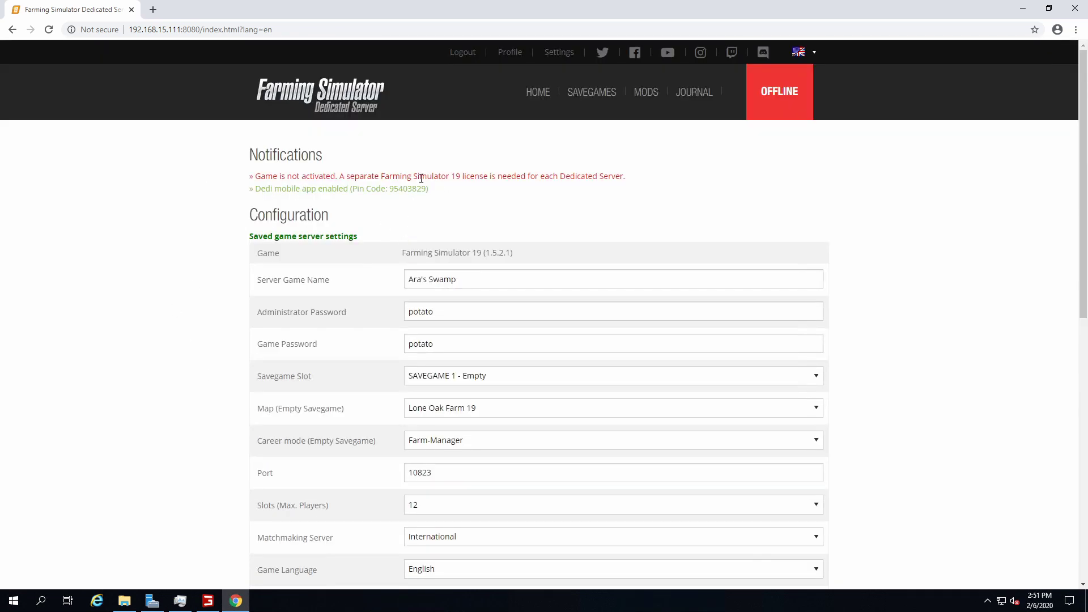
scroll(449, 175, down, 3)
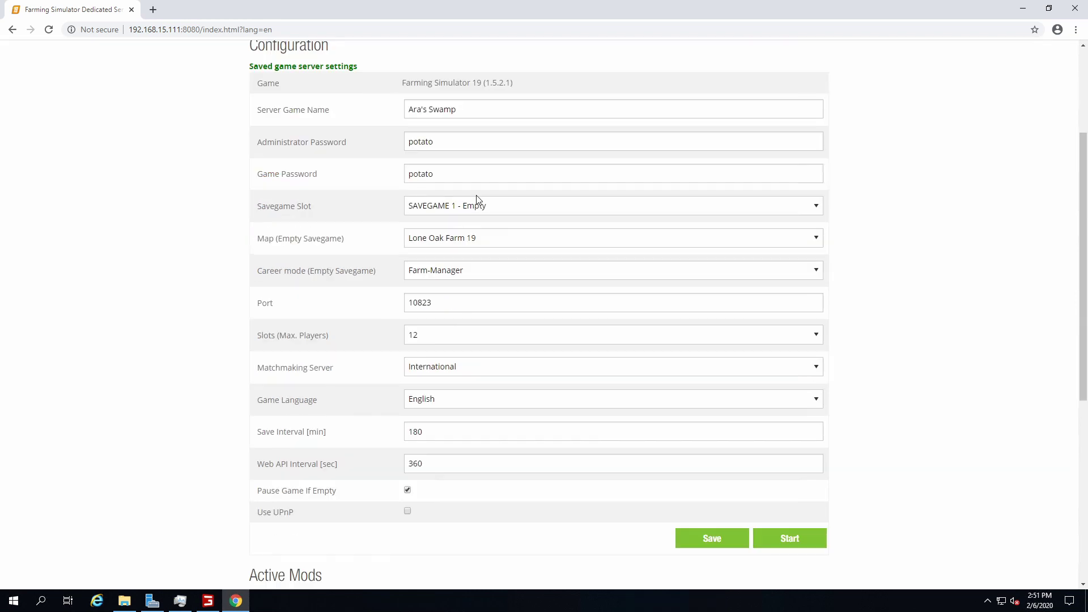
scroll(729, 314, down, 3)
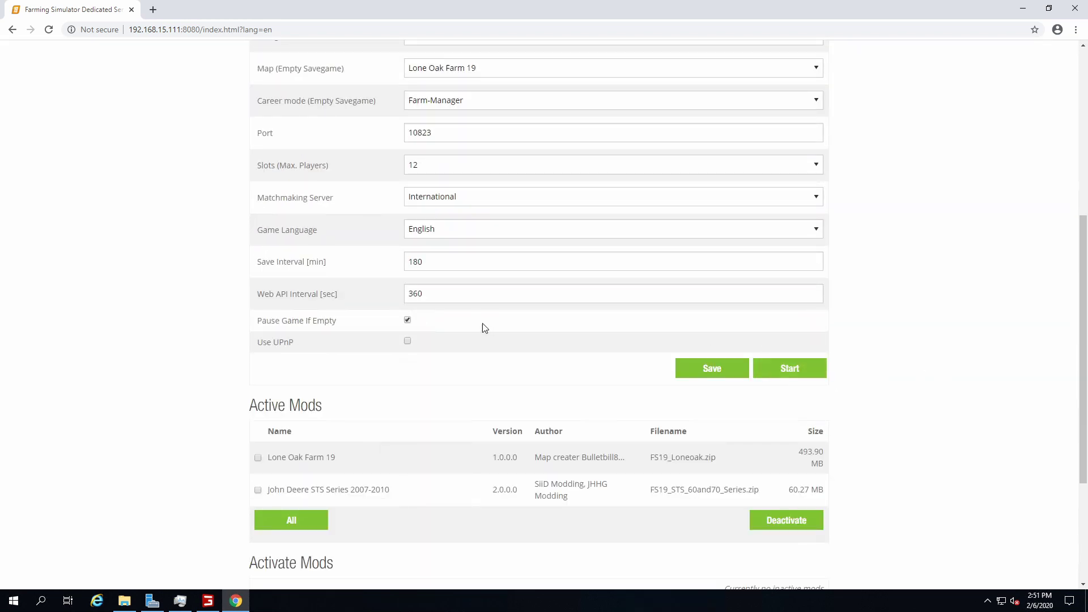
scroll(482, 325, up, 5)
scroll(482, 324, up, 1)
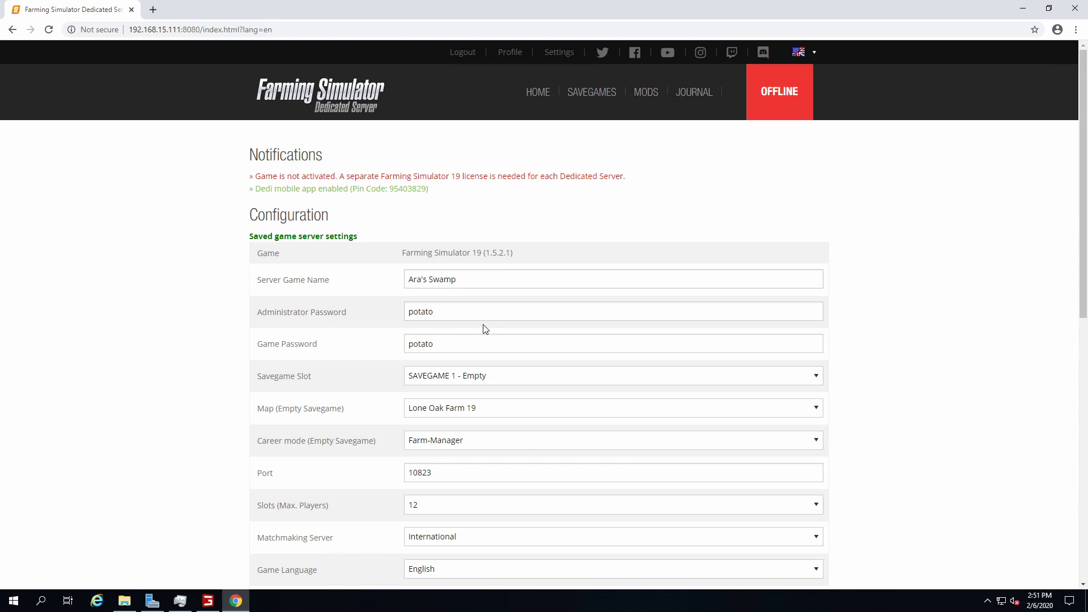
scroll(485, 329, down, 8)
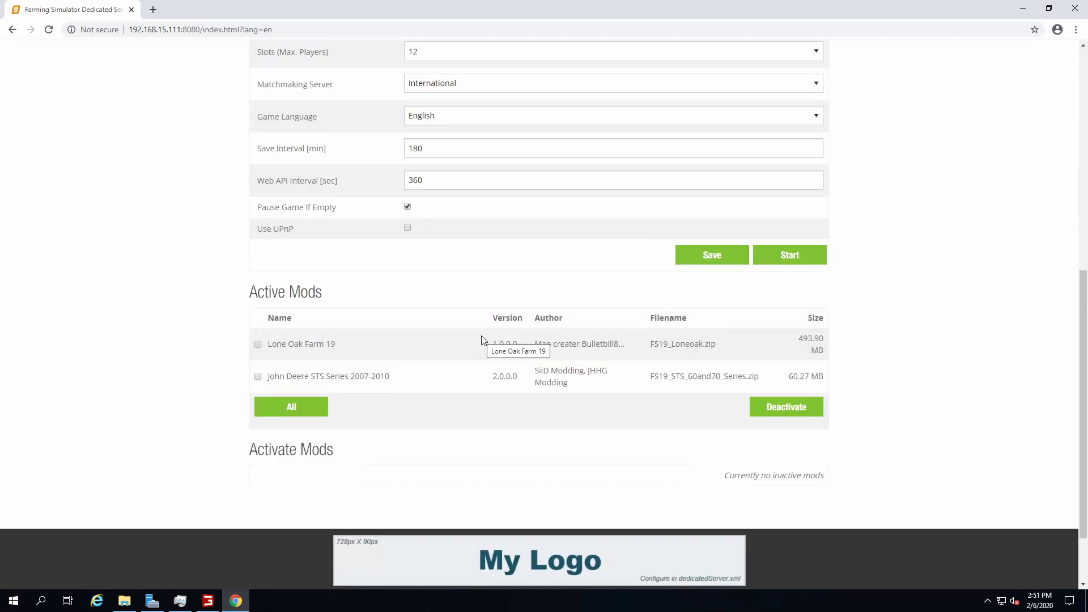
scroll(481, 340, up, 8)
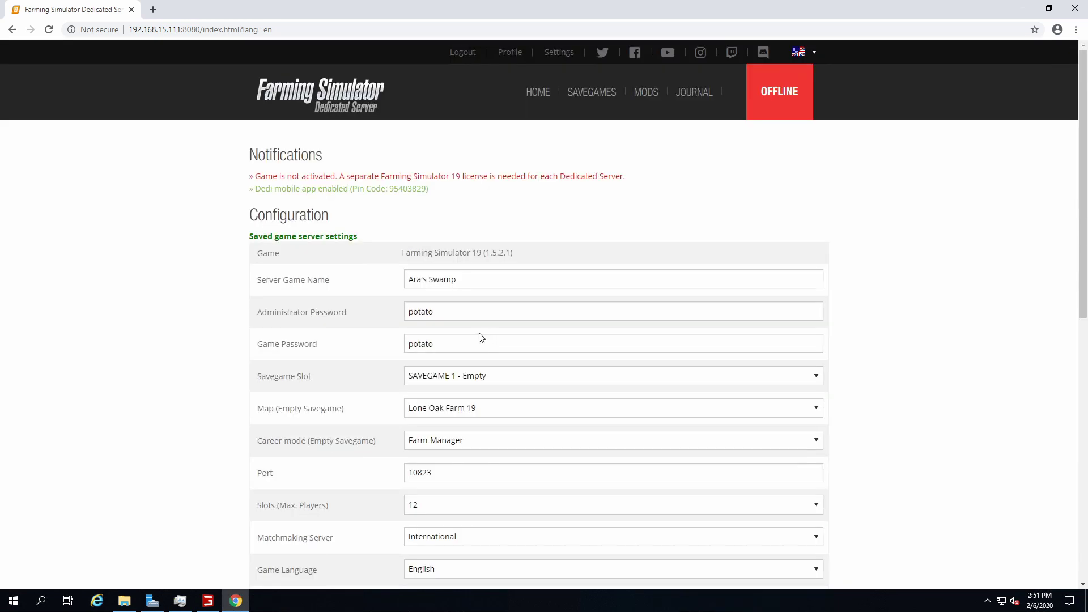
scroll(481, 338, down, 5)
scroll(274, 407, down, 4)
scroll(273, 407, up, 4)
scroll(274, 408, down, 3)
scroll(275, 411, down, 6)
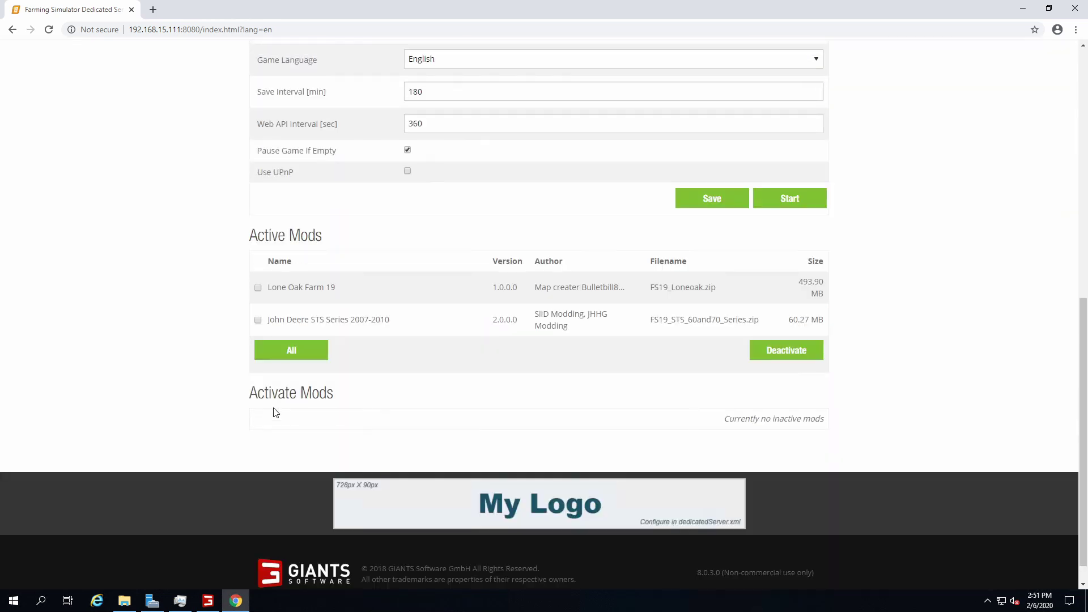
scroll(275, 412, up, 5)
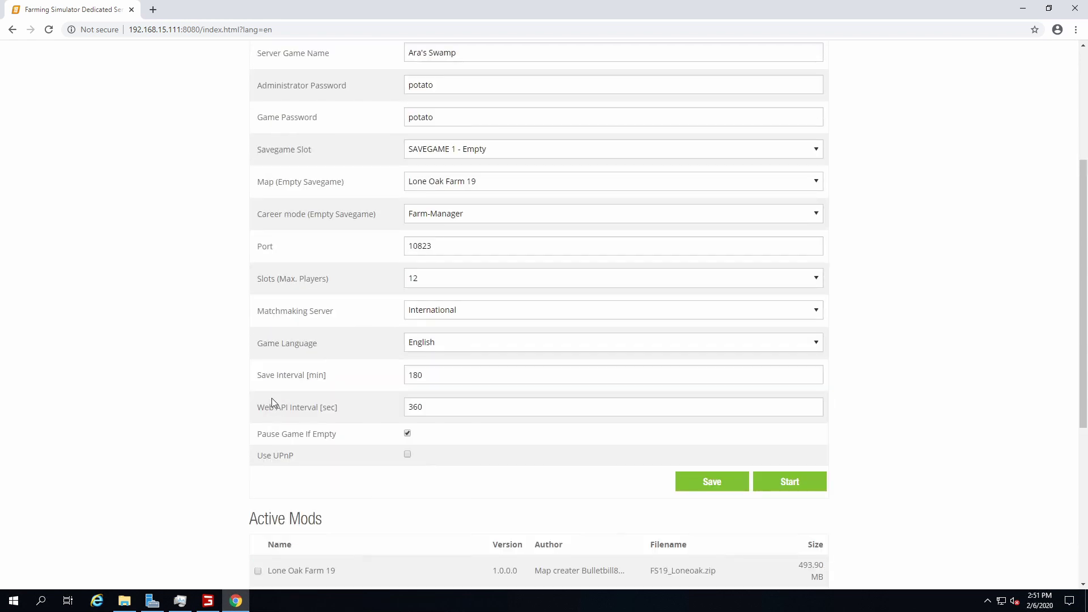
scroll(272, 402, down, 5)
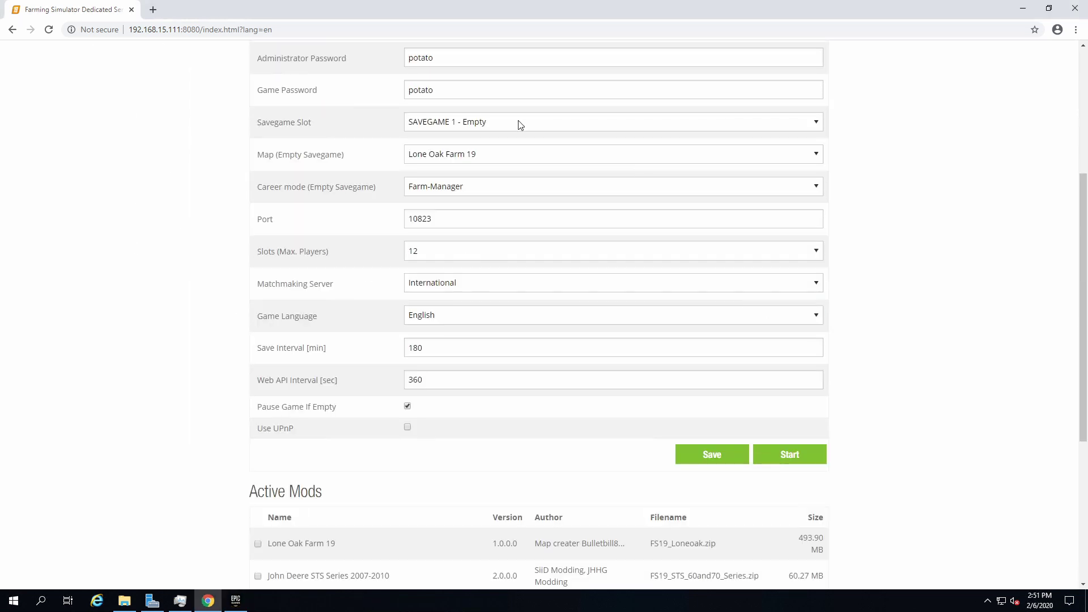
scroll(364, 369, up, 4)
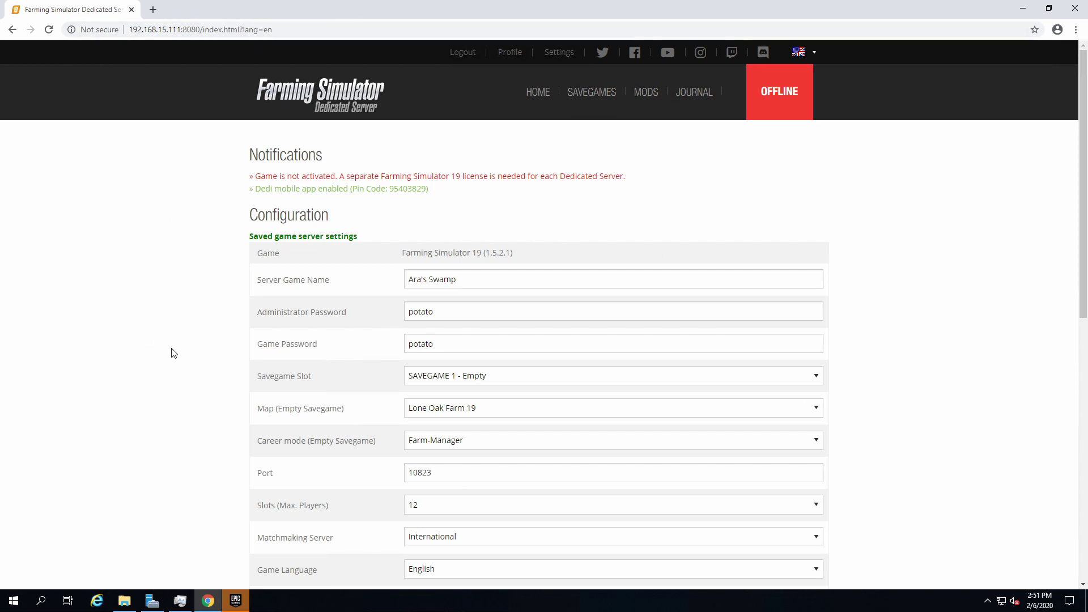
Launch Farming Simulator 19 from the Epic Games Launcher library
click(236, 605)
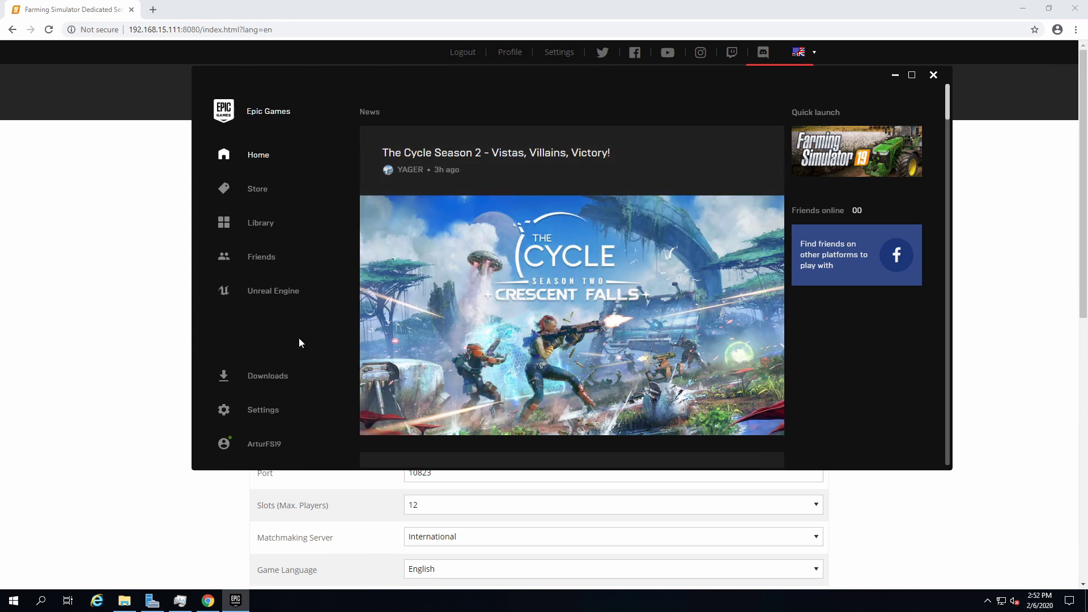
click(262, 227)
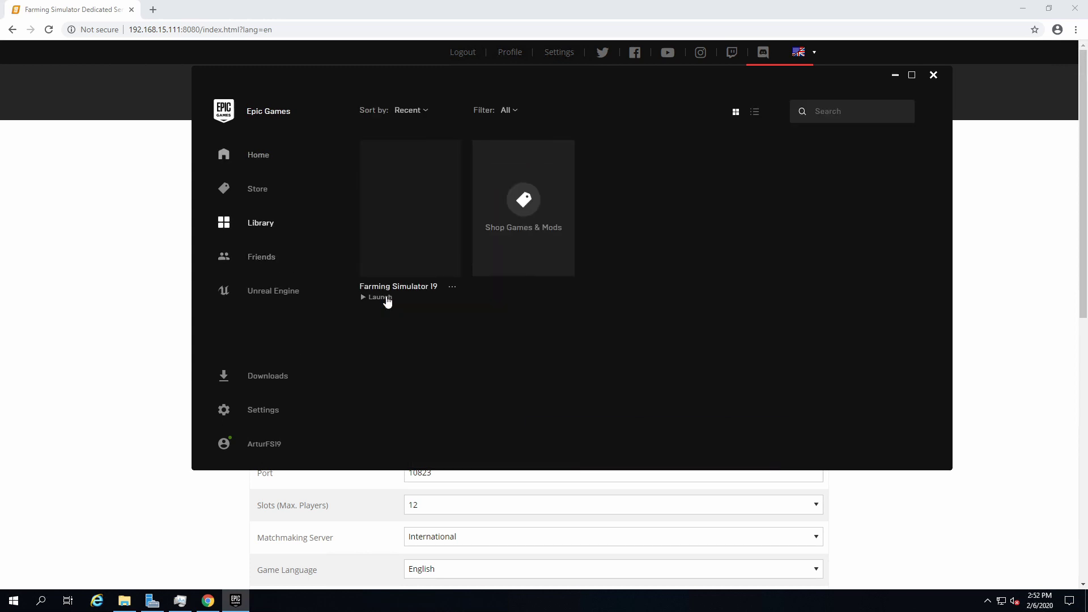
click(454, 289)
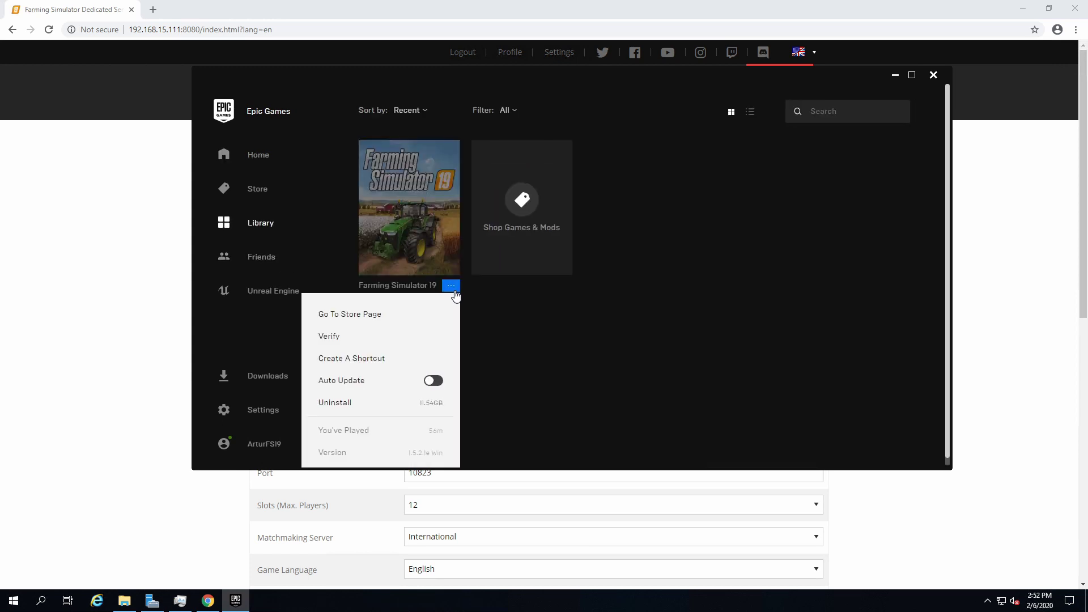
click(414, 261)
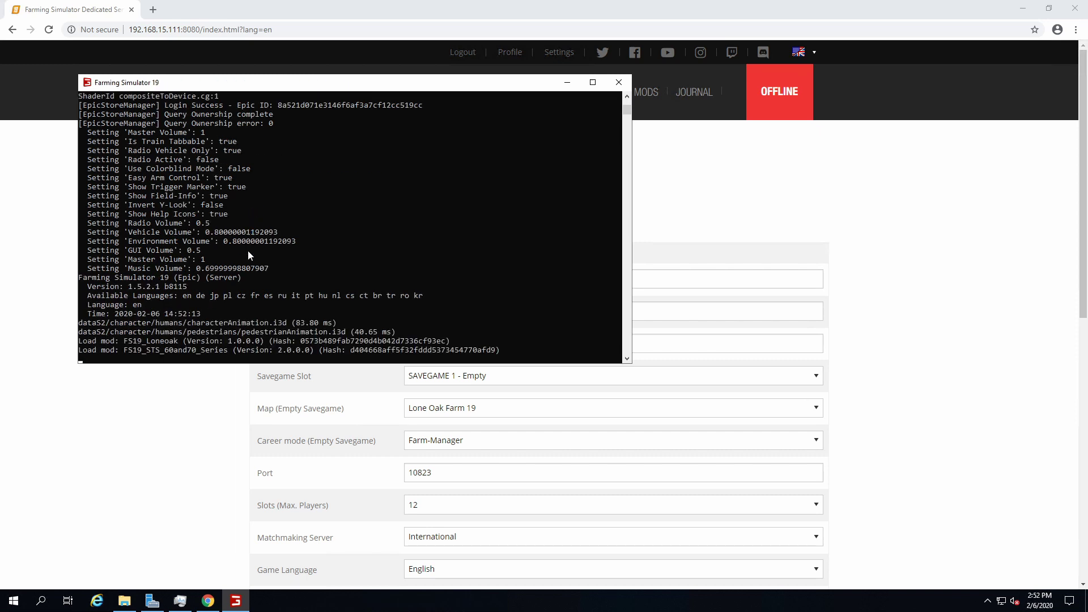
Start dedicatedServer from the FarmingSimulator19 folder and move its console aside to show the web page
click(124, 600)
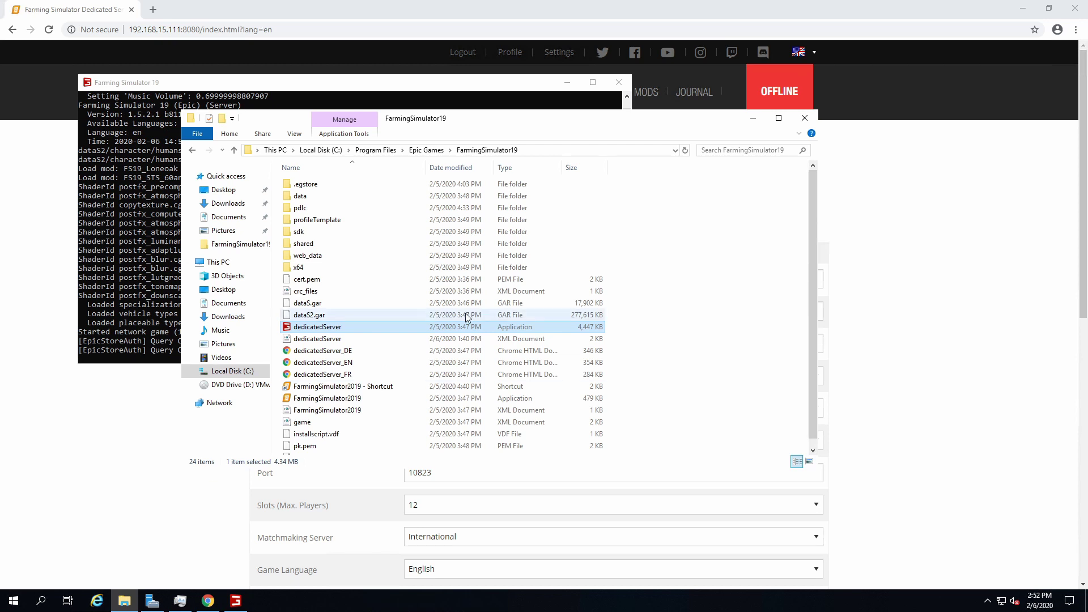
double_click(349, 326)
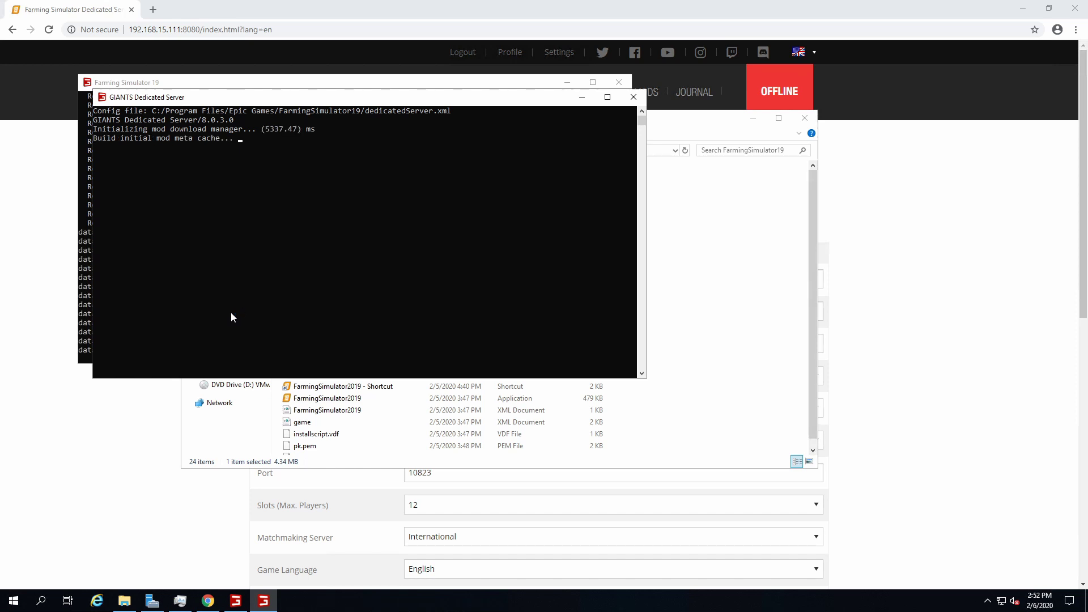
click(459, 480)
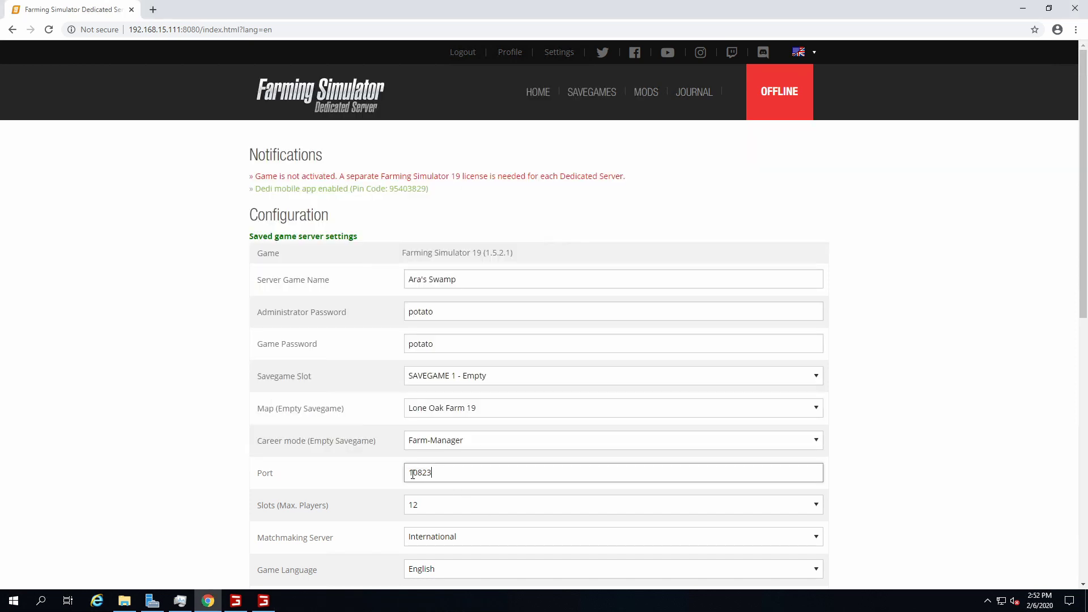
drag(432, 472, 413, 473)
click(270, 598)
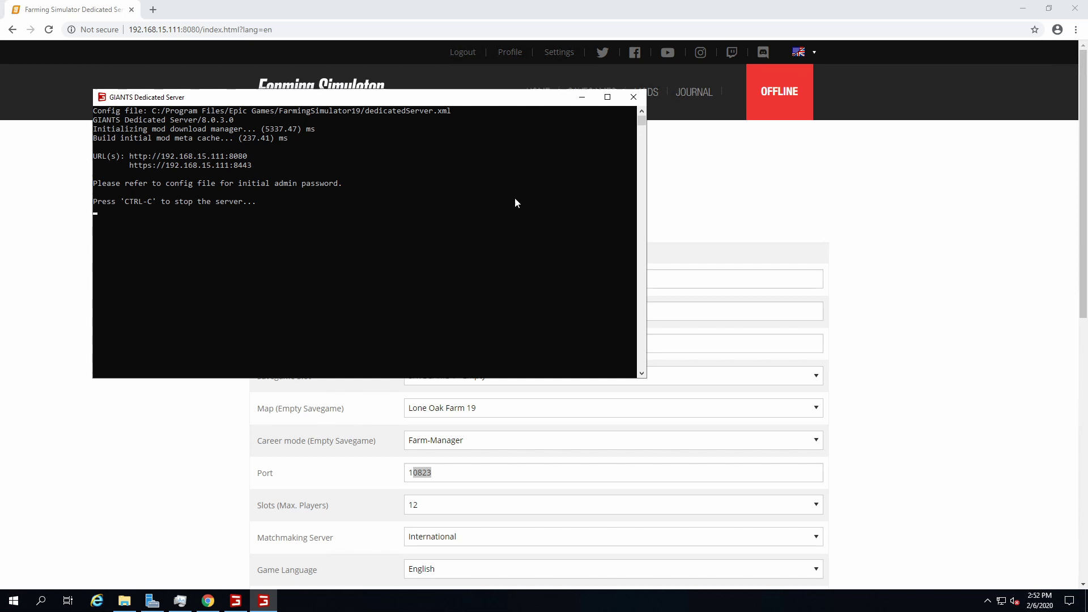
drag(340, 97, 494, 199)
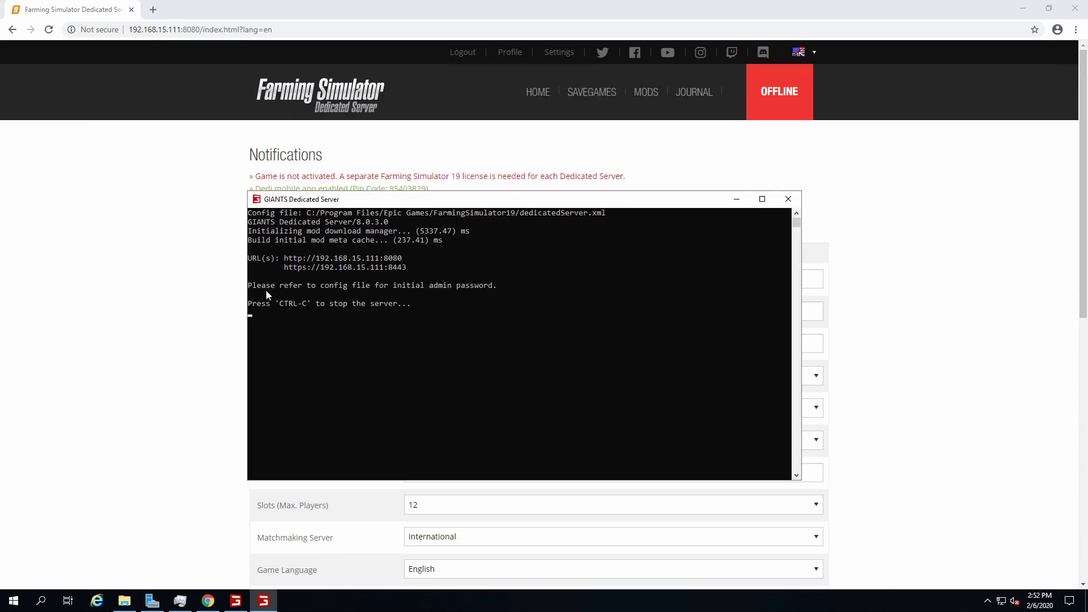
click(232, 221)
Reload the page and log in as 'admin' with the administrator password
click(356, 96)
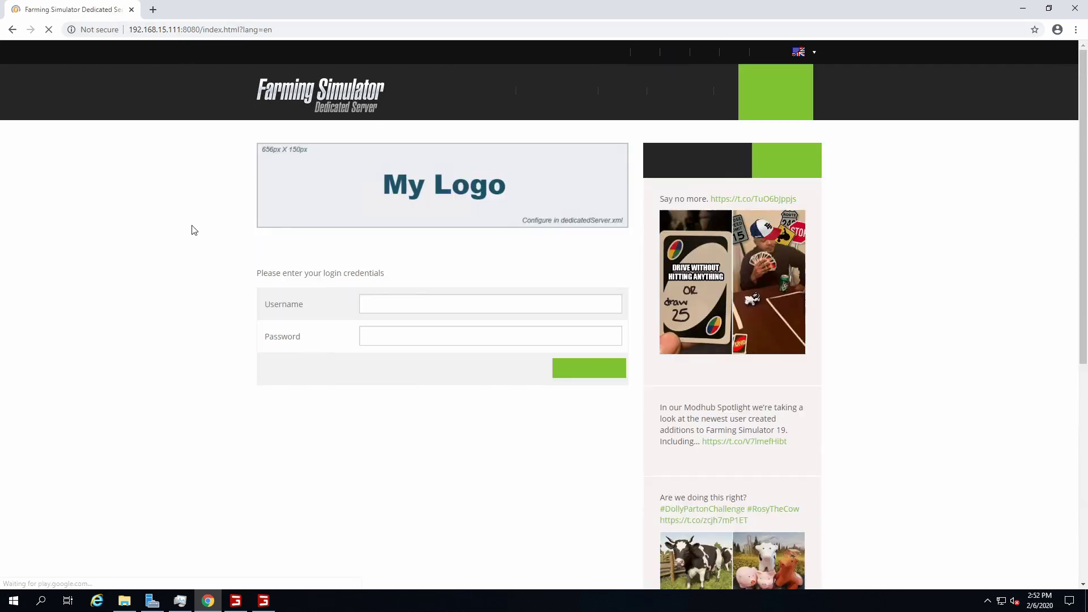
click(418, 300)
text(admin)
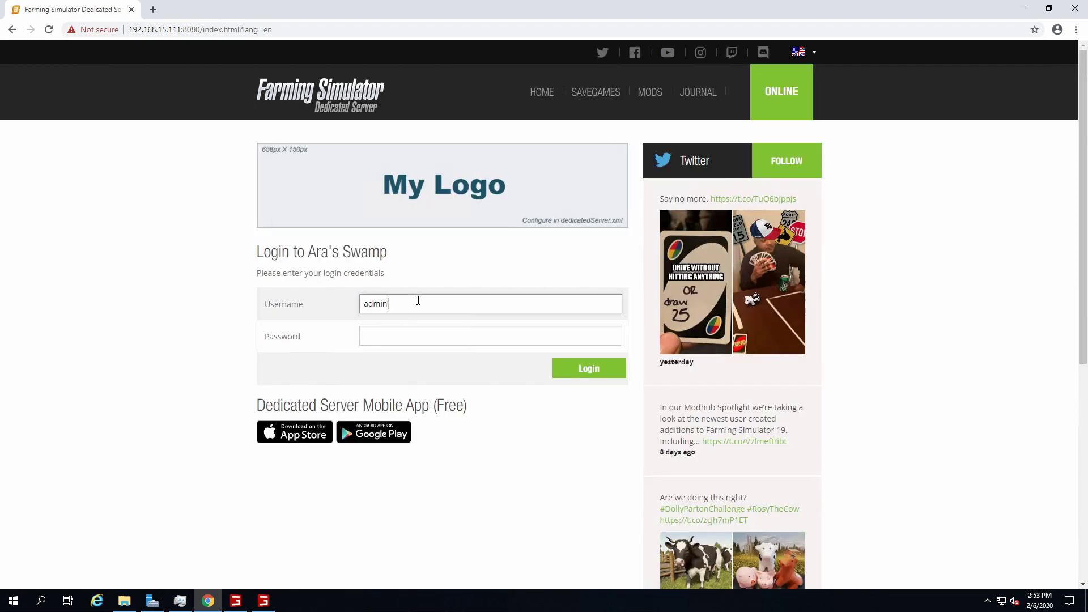
click(409, 330)
key(Return)
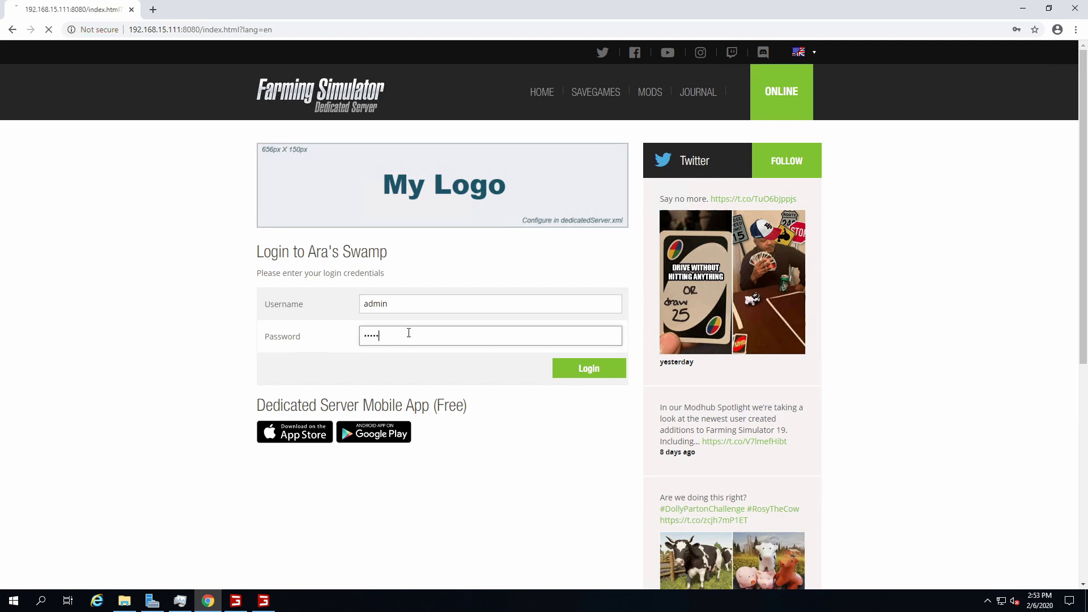
Scroll the dashboard to confirm Ara's Swamp is online on Lone Oak Farm 19
scroll(478, 286, down, 5)
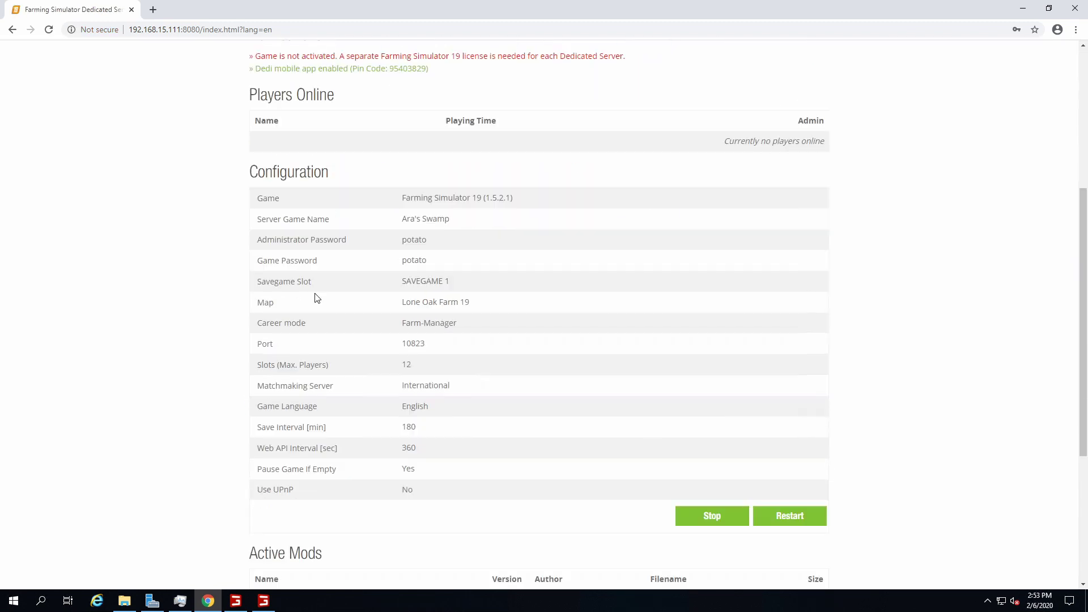
scroll(318, 298, up, 1)
drag(256, 112, 628, 112)
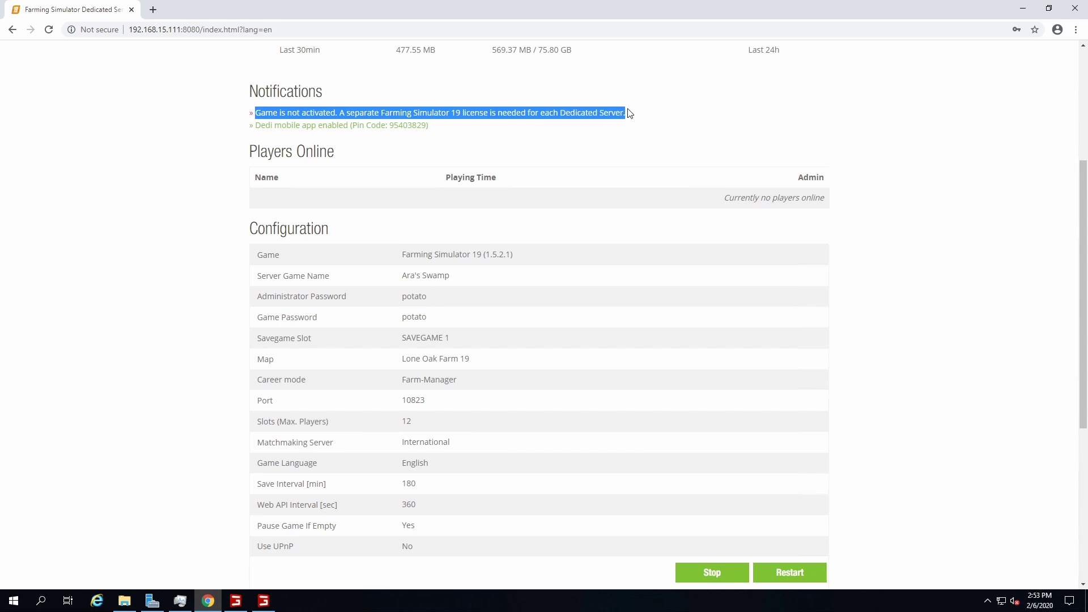
scroll(200, 273, up, 1)
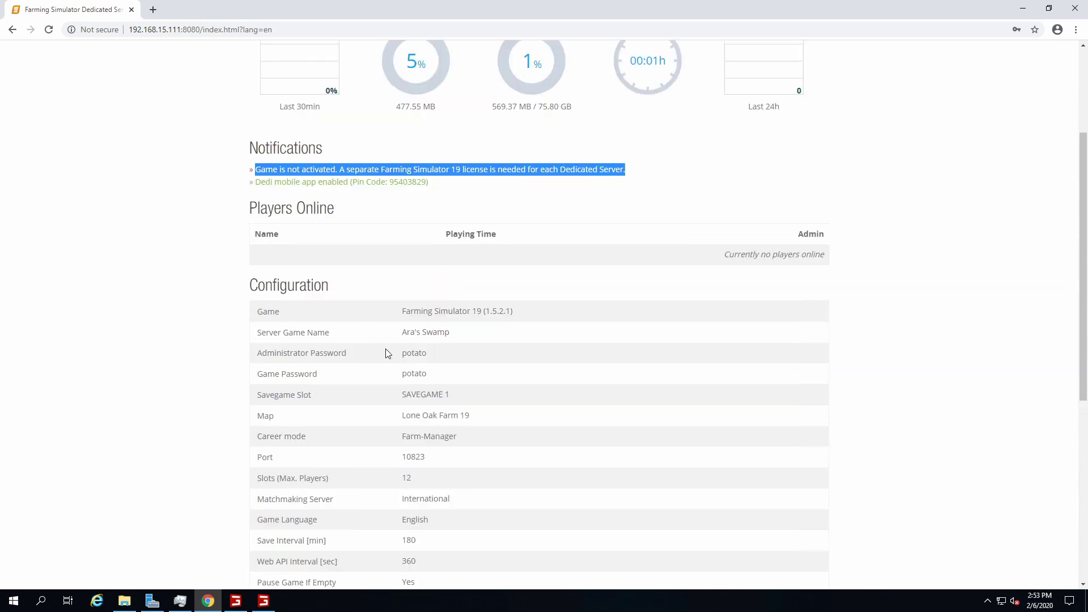
double_click(413, 353)
drag(415, 333, 508, 371)
click(492, 400)
scroll(493, 400, down, 4)
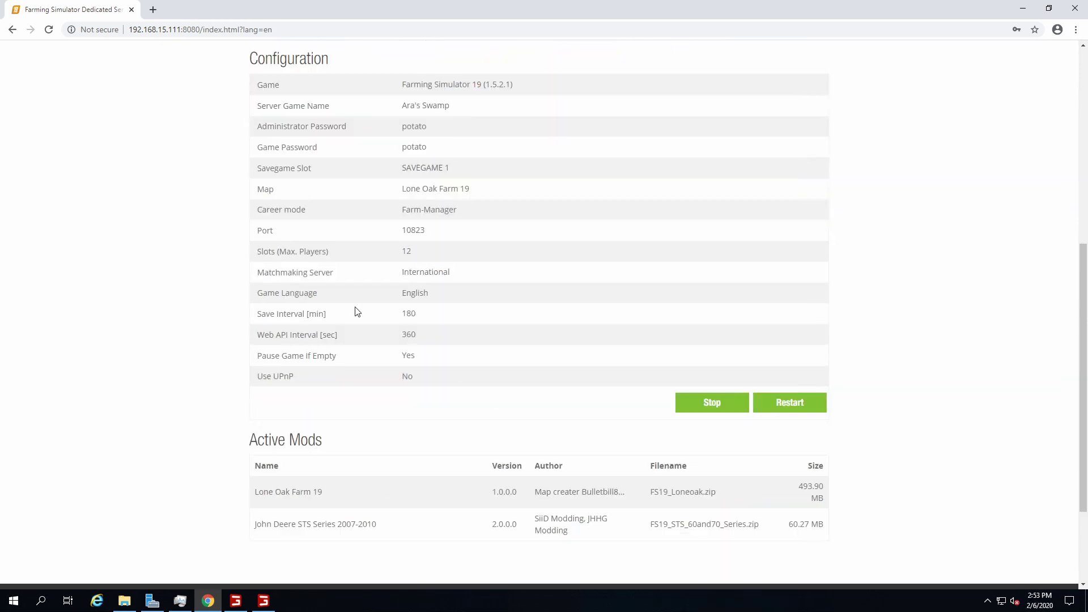
drag(471, 190, 416, 190)
scroll(572, 366, down, 2)
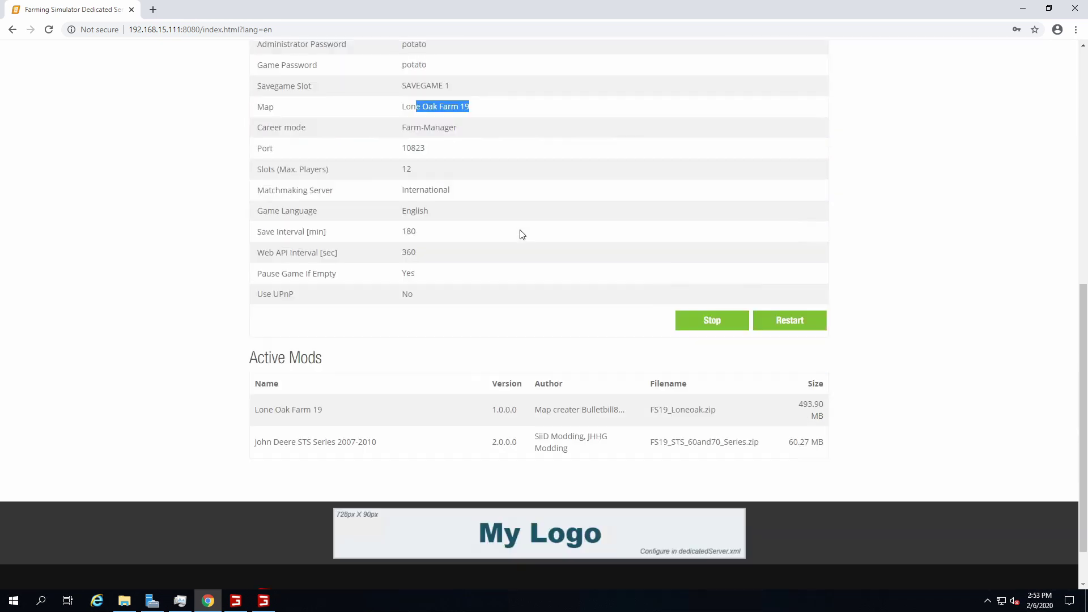
scroll(520, 233, up, 9)
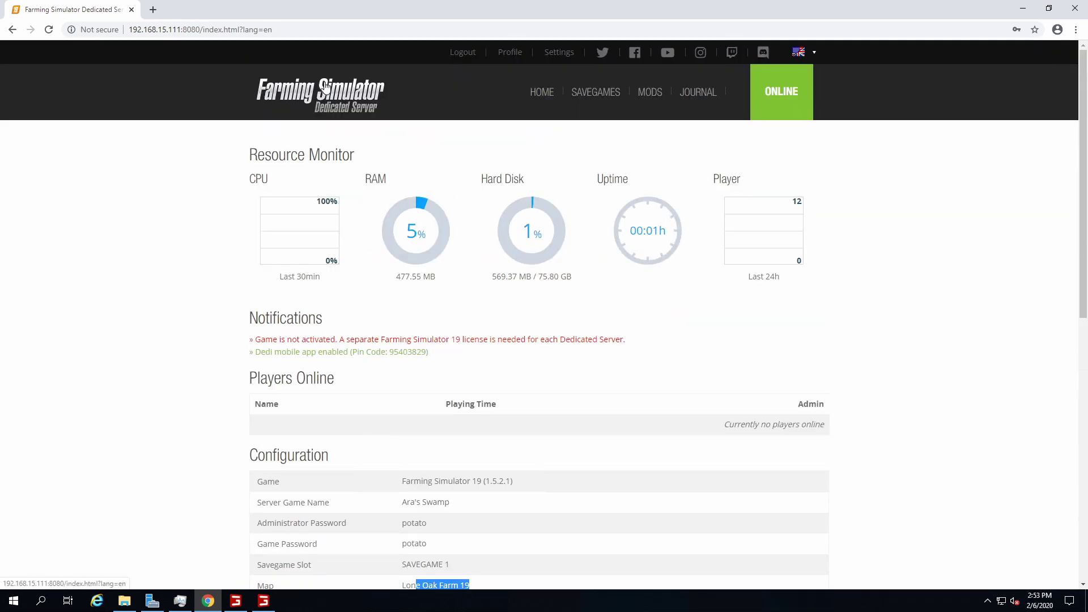
Start Farming Simulator 19 from the tray and join multiplayer on the International 3 region
click(657, 8)
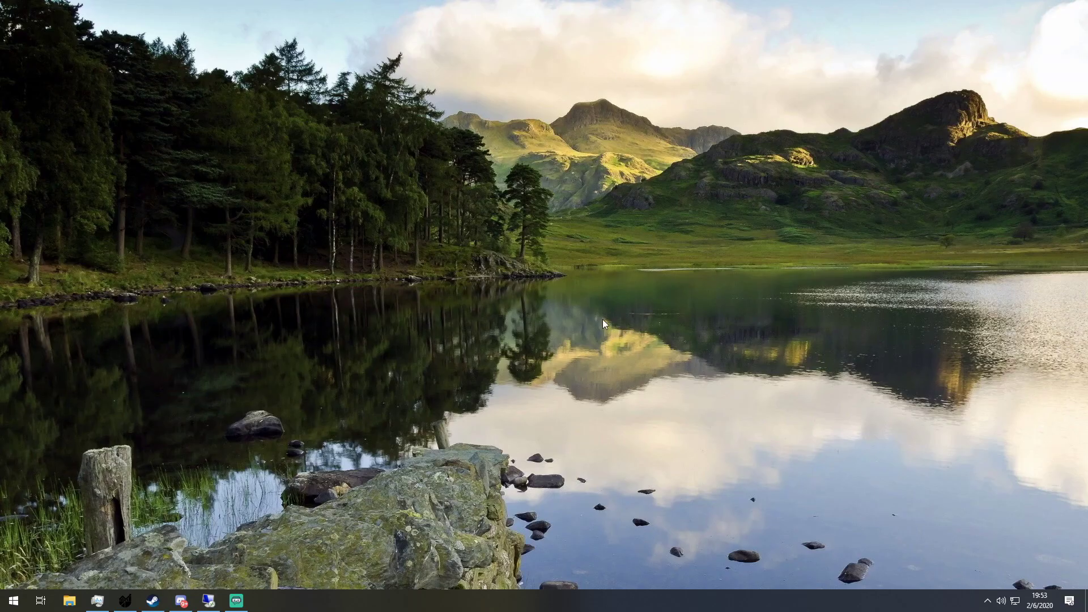
click(987, 600)
right_click(976, 556)
click(1011, 397)
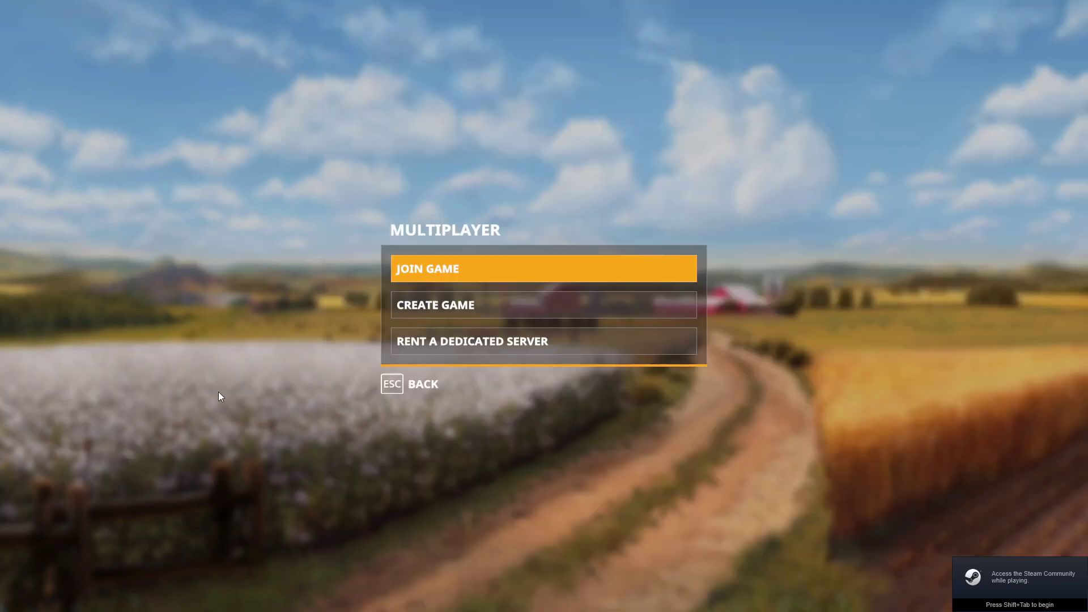
click(437, 265)
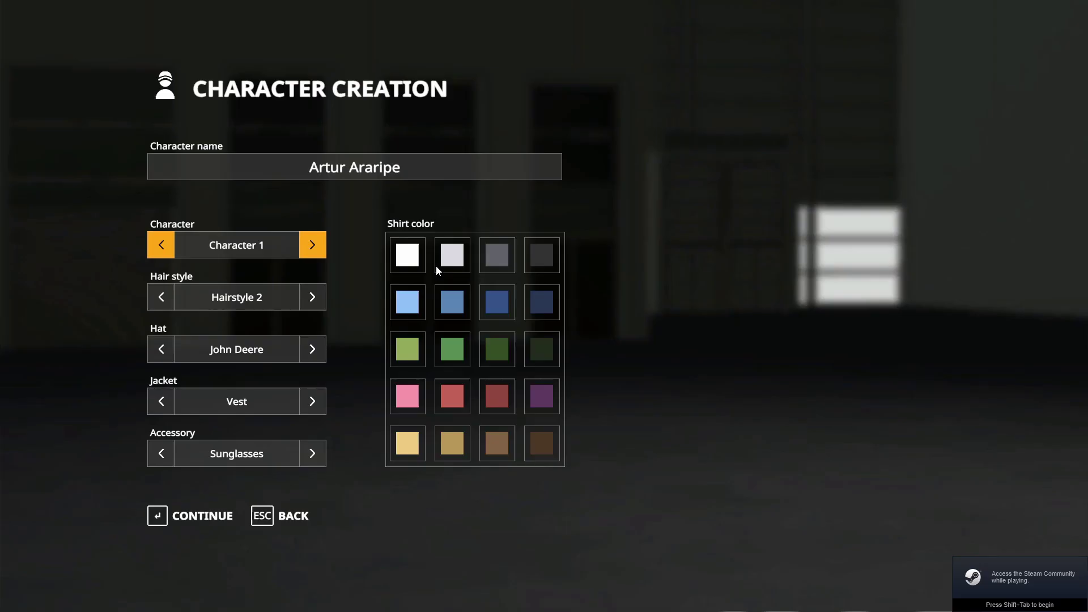
click(190, 509)
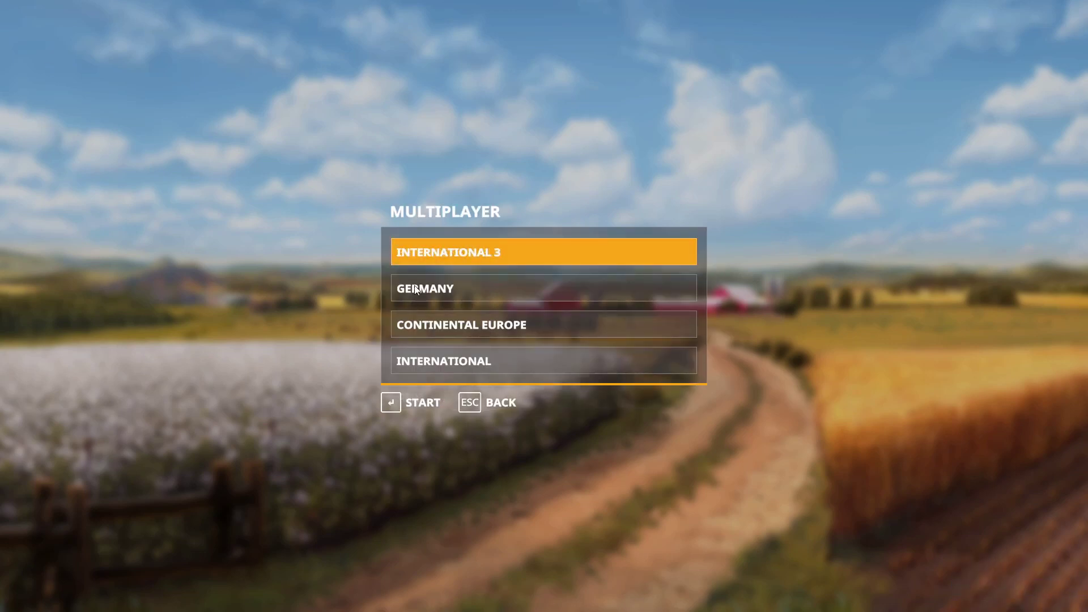
key(Return)
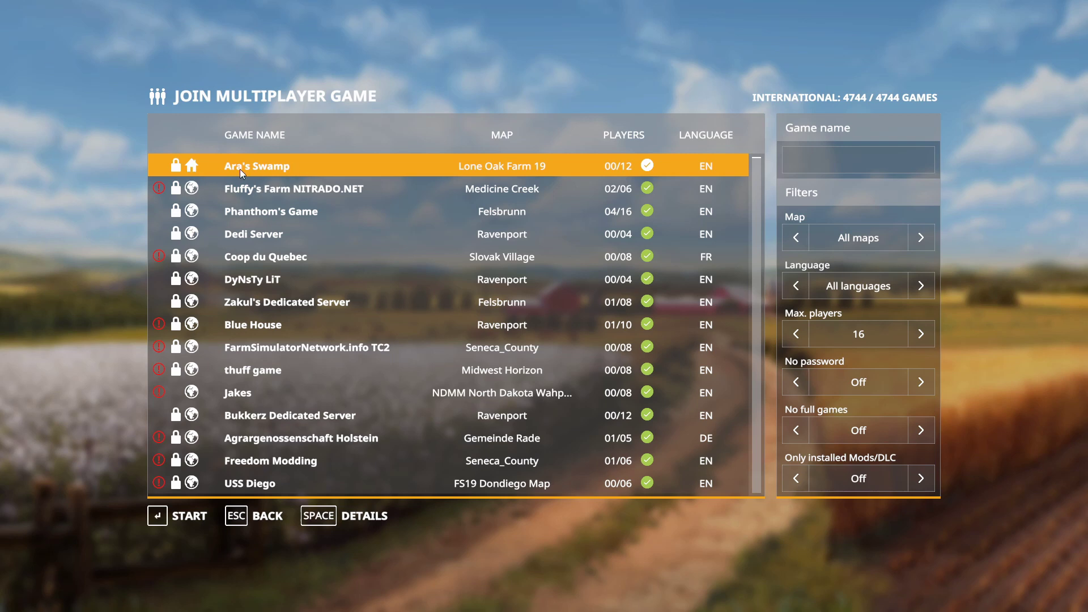
Join the Ara's Swamp server, replacing the saved password with the server password
double_click(311, 169)
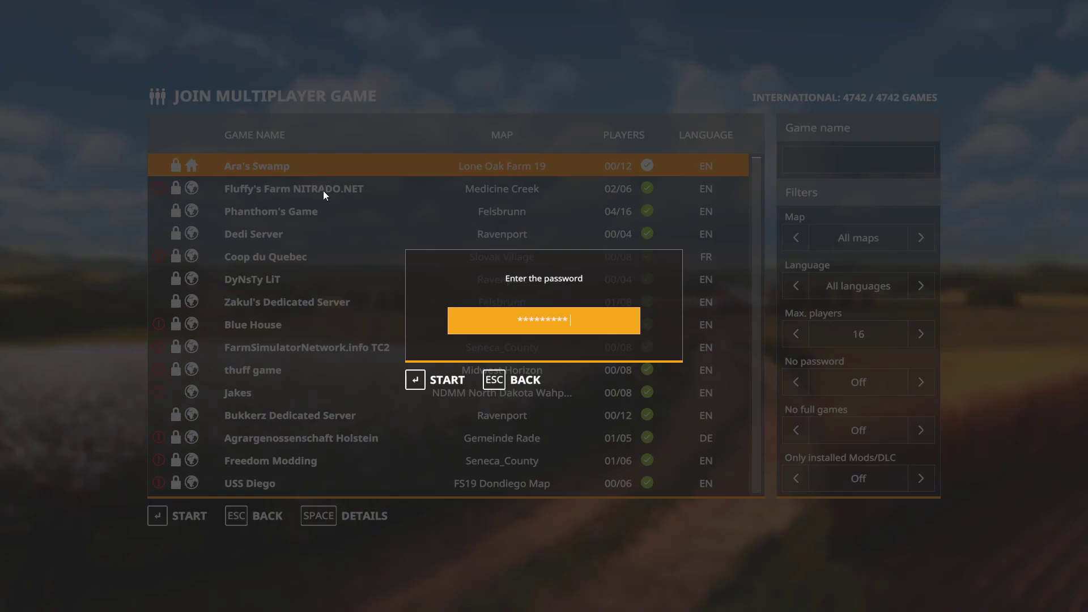
key(BackSpace)
key(BackSpace)
key(BackSpace)
key(BackSpace)
key(BackSpace)
key(BackSpace)
text(**********)
key(Return)
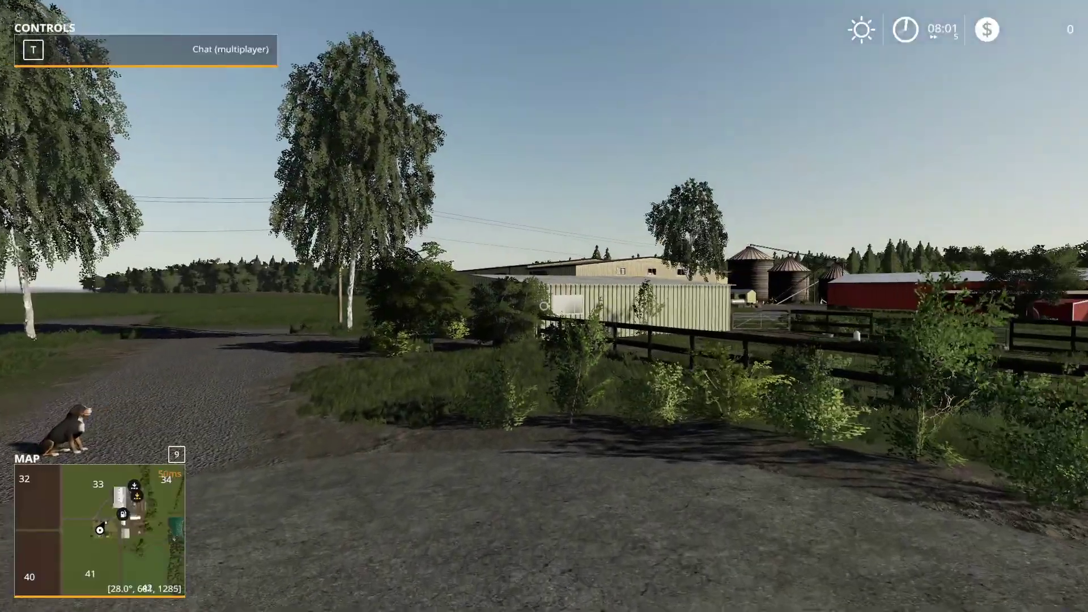
Walk past the dog, around the house and patio, down the driveway toward the sheds, then open the in-game map
key(w)
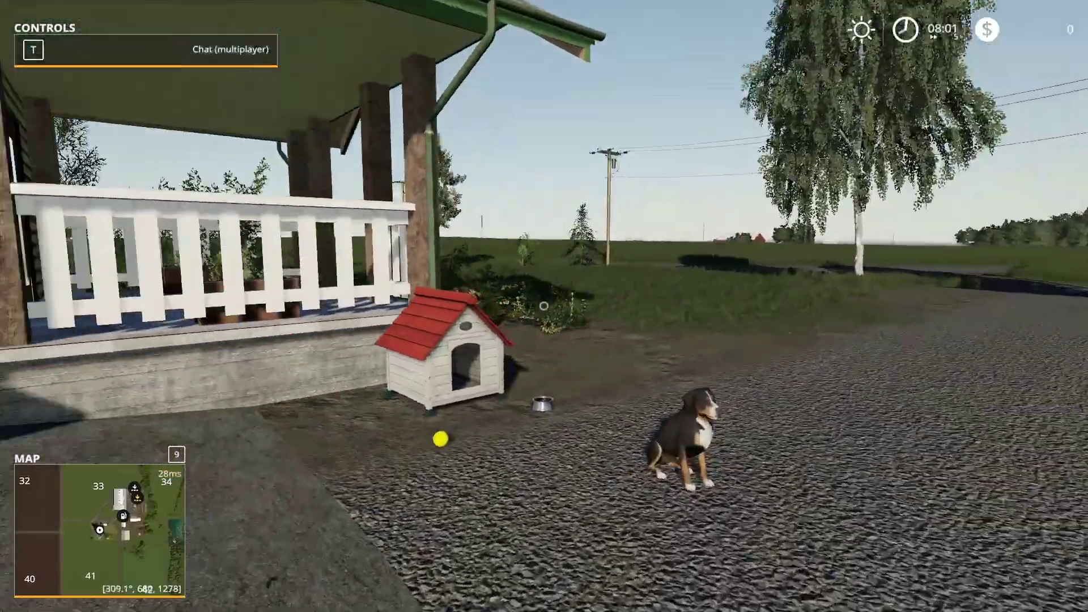
key(w)
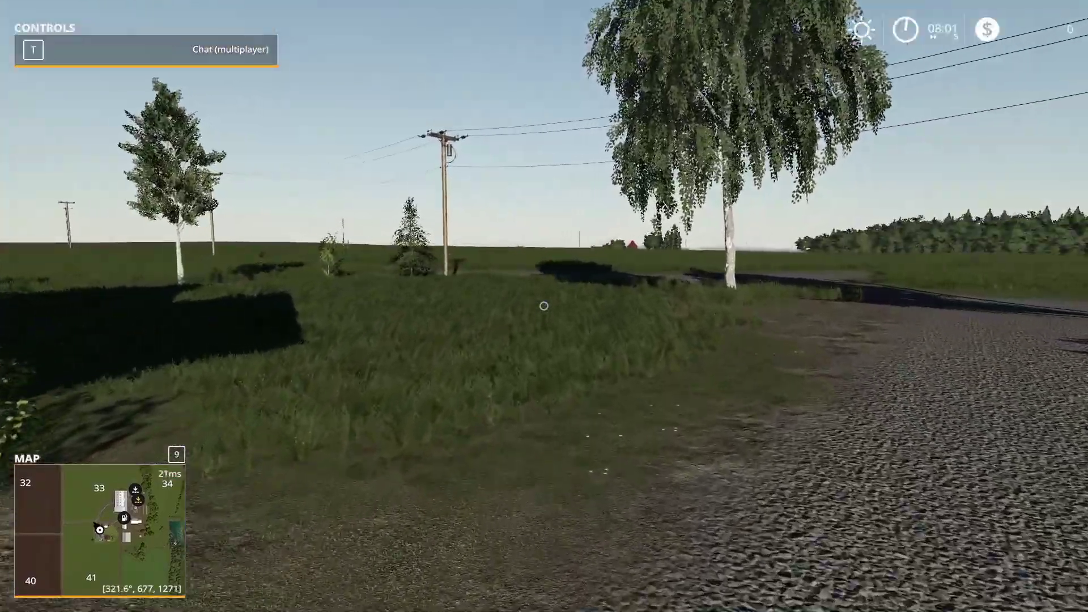
key(w)
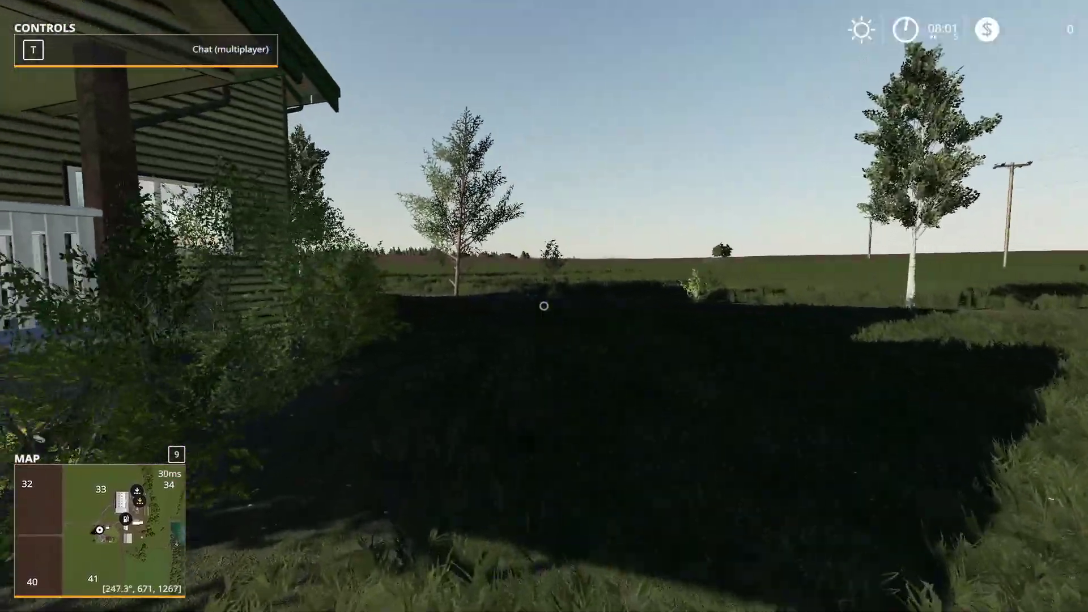
key(w)
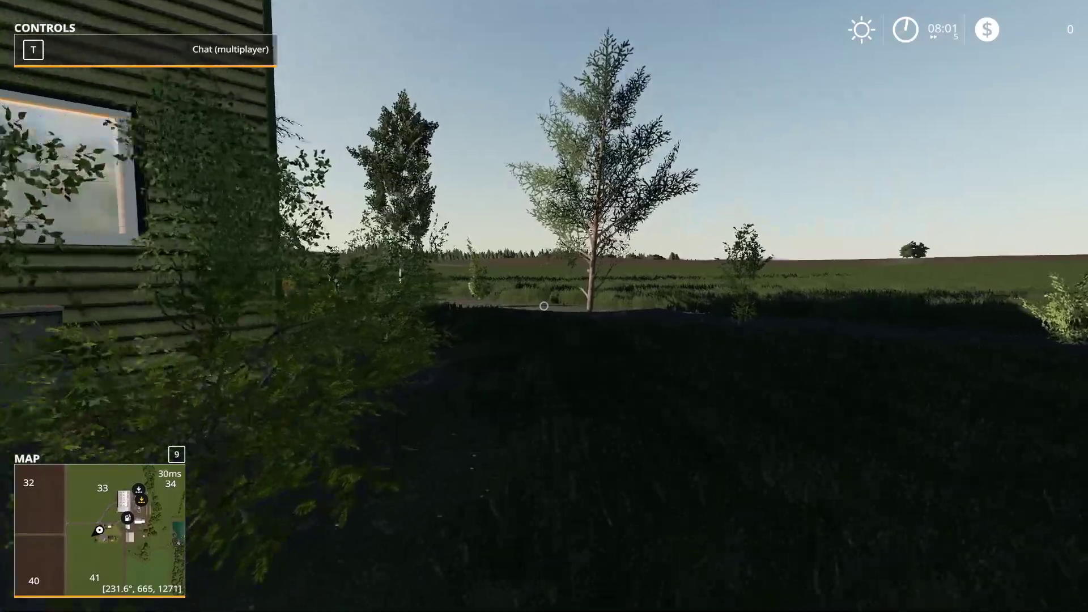
key(w)
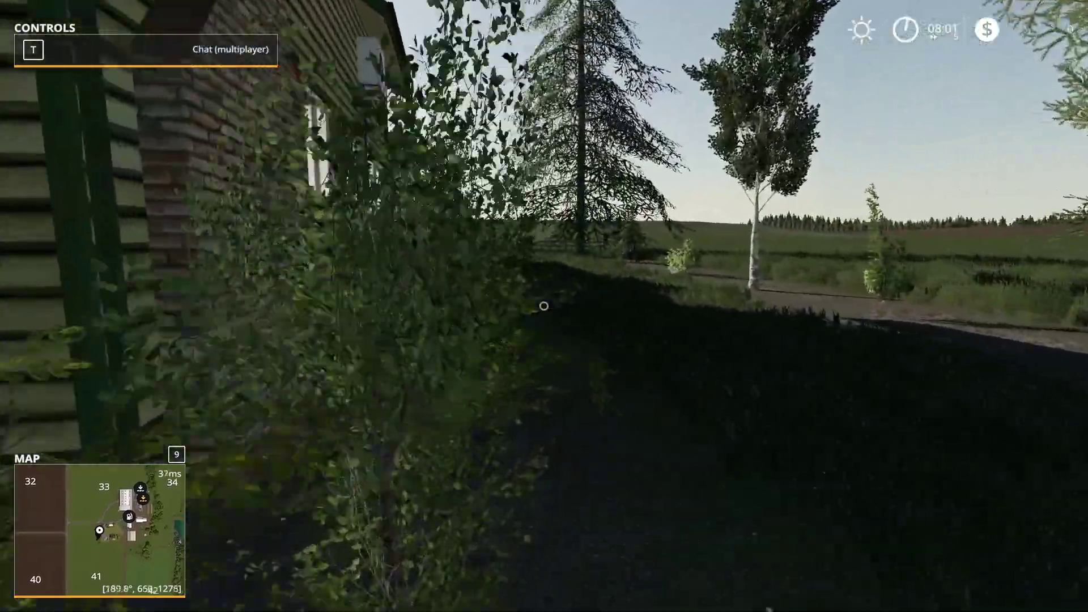
key(w)
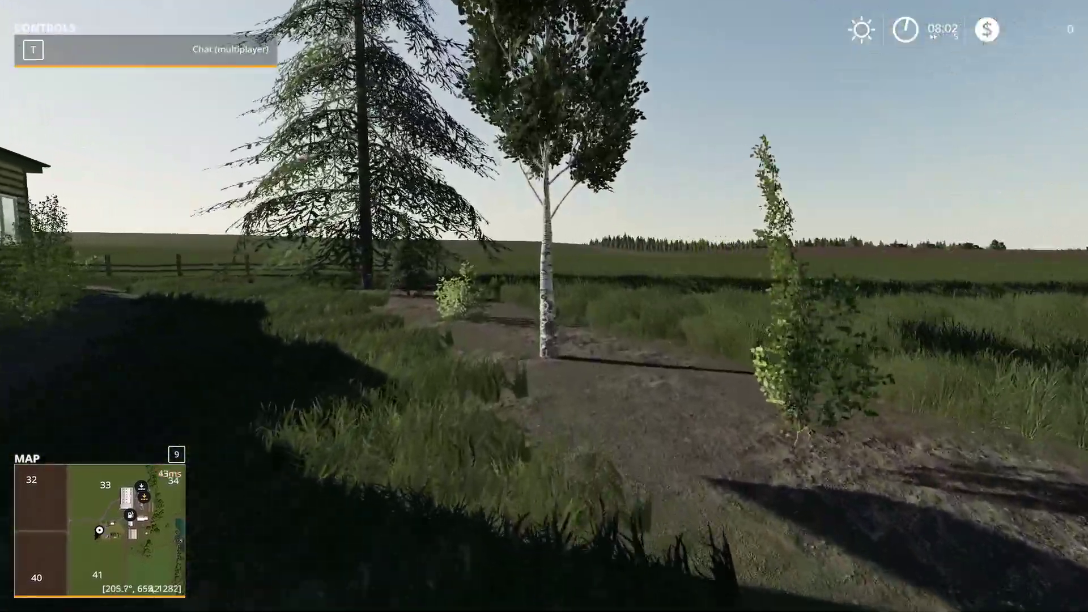
key(w)
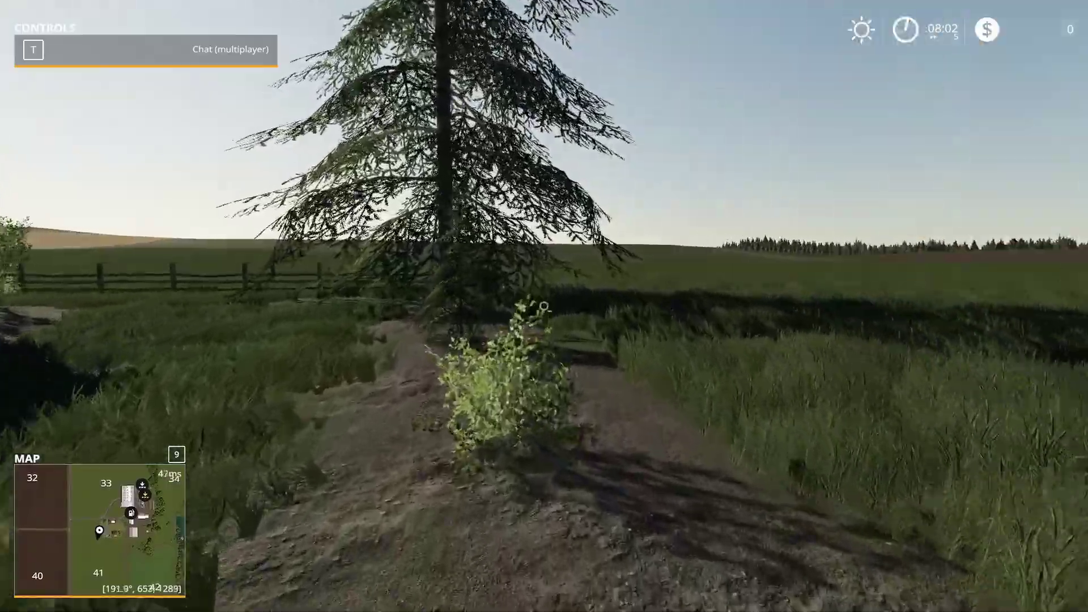
key(w)
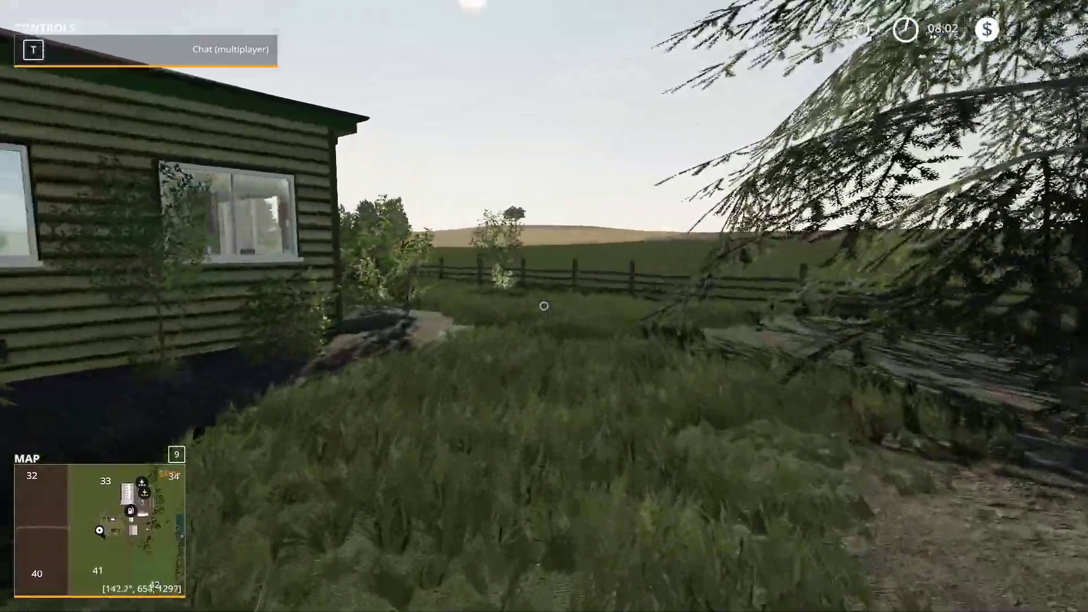
key(w)
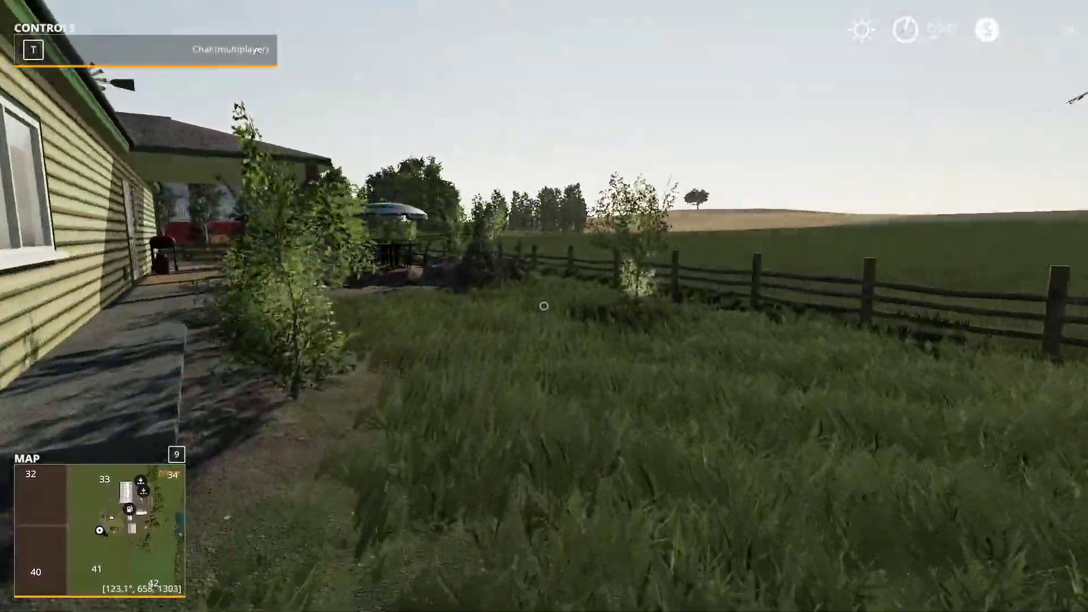
key(w)
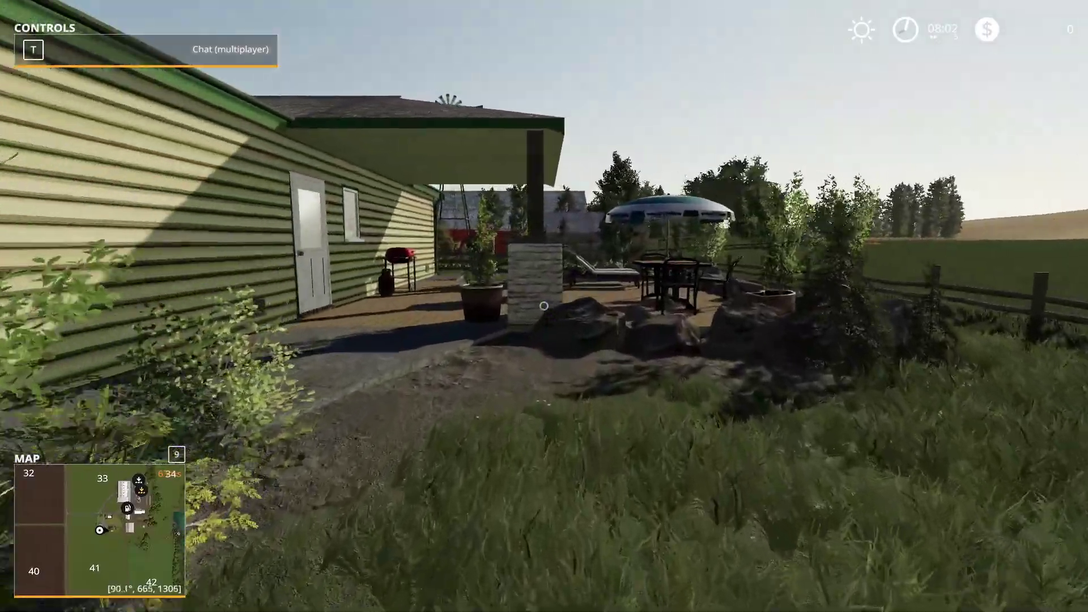
key(w)
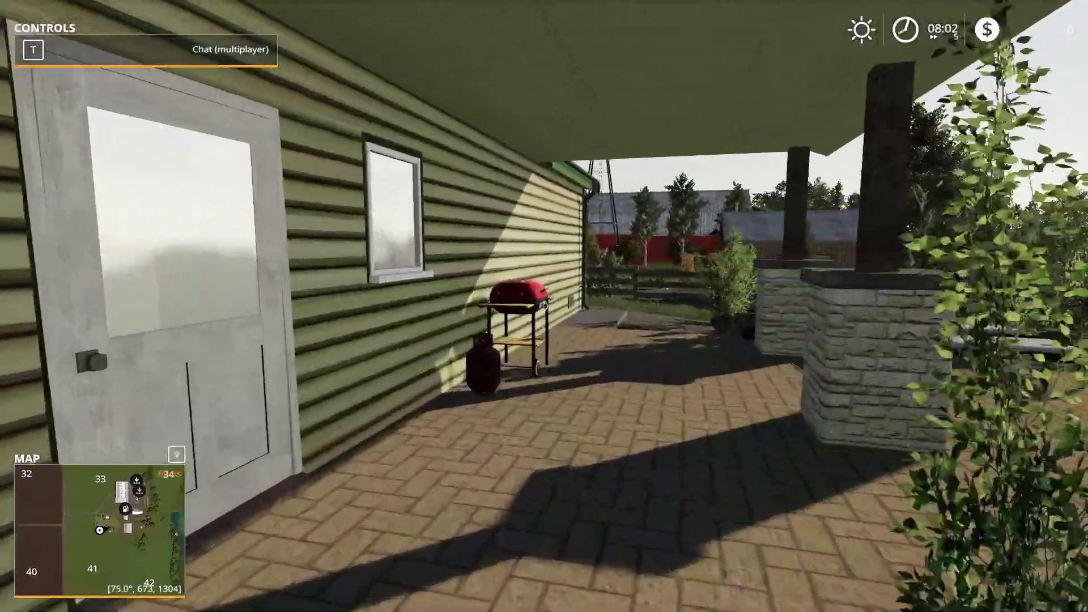
key(w)
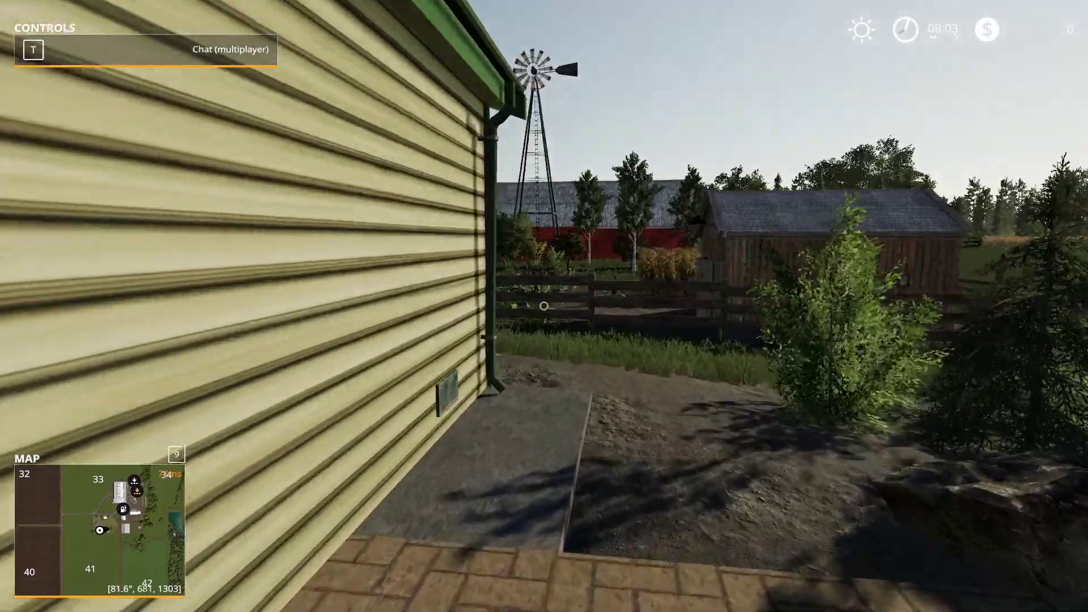
key(w)
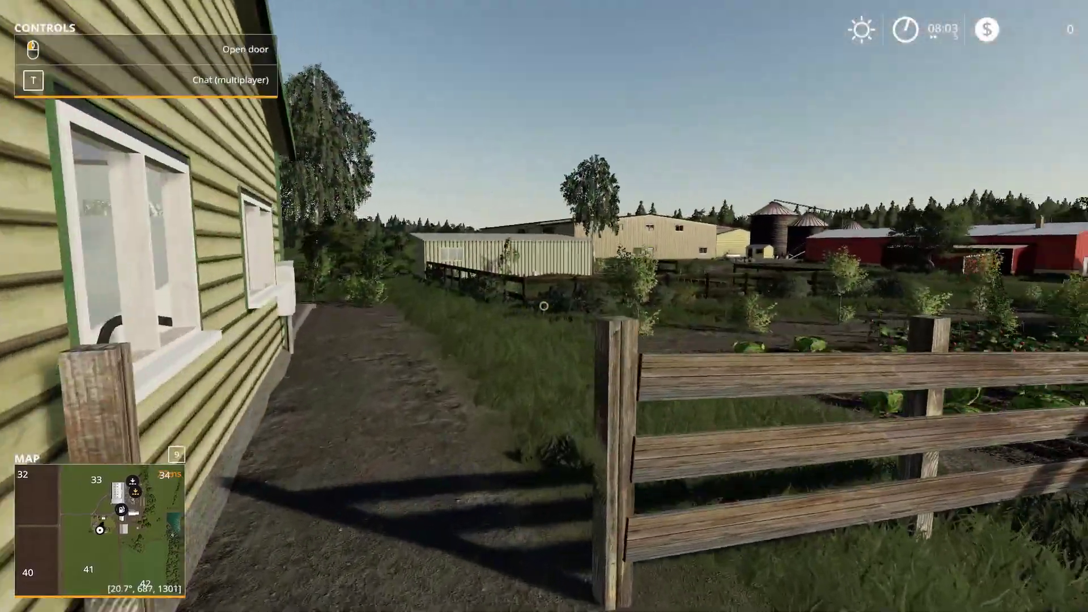
key(w)
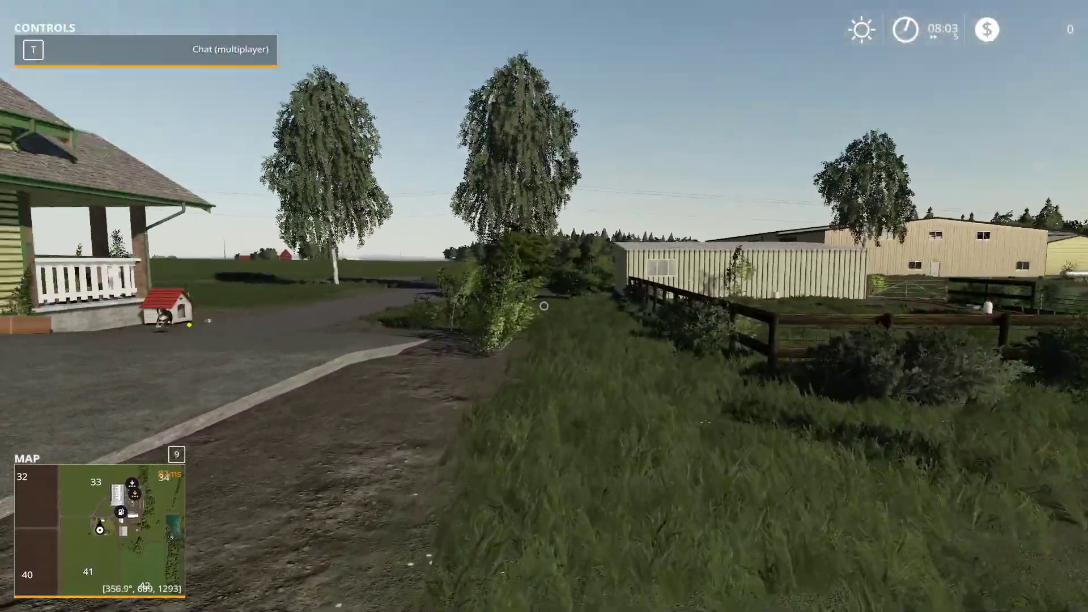
key(w)
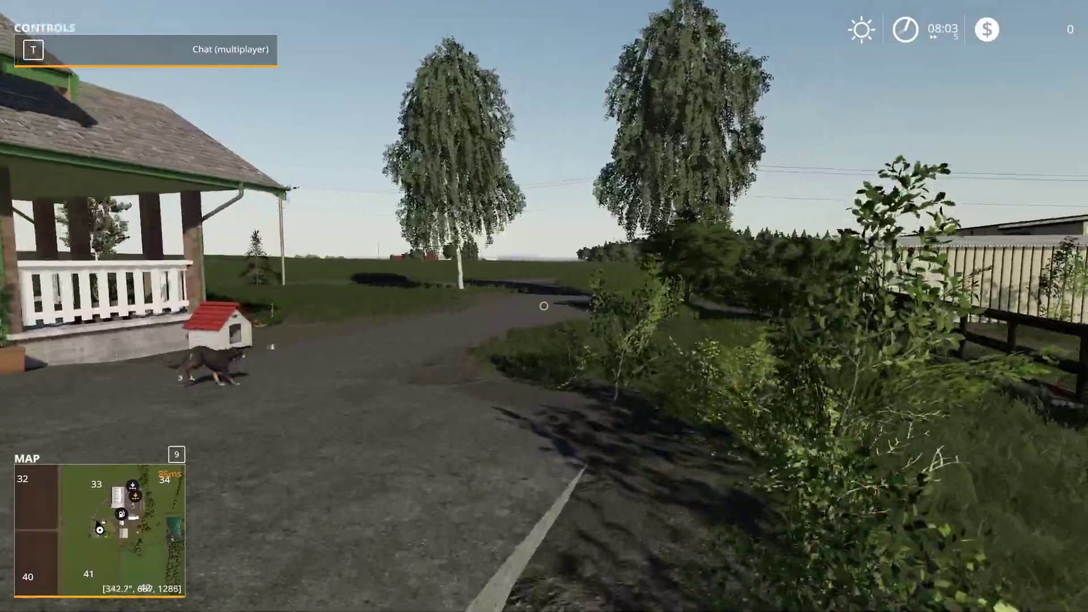
key(w)
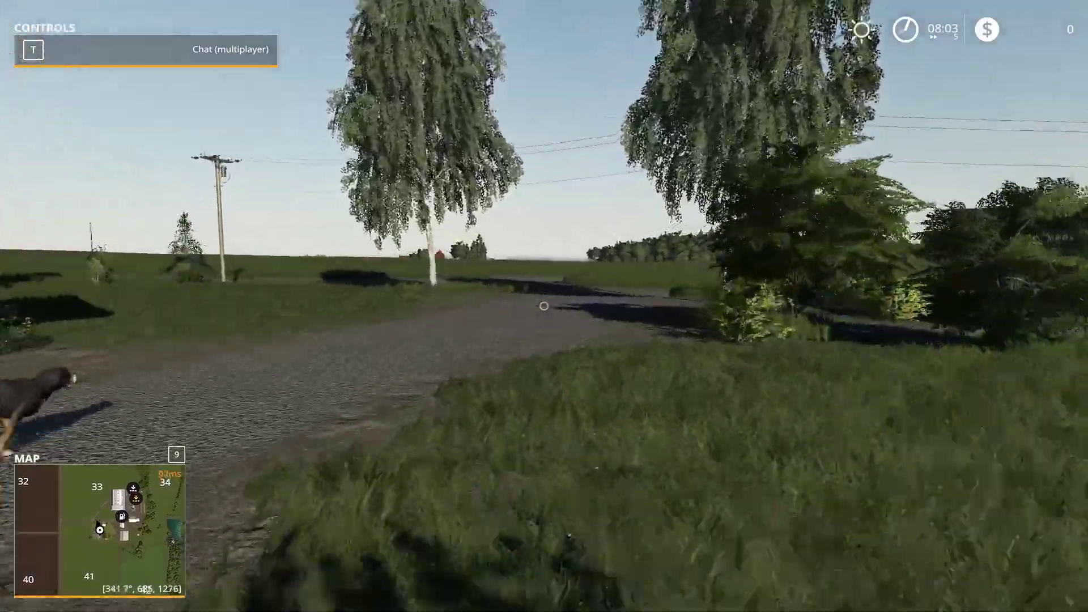
key(w)
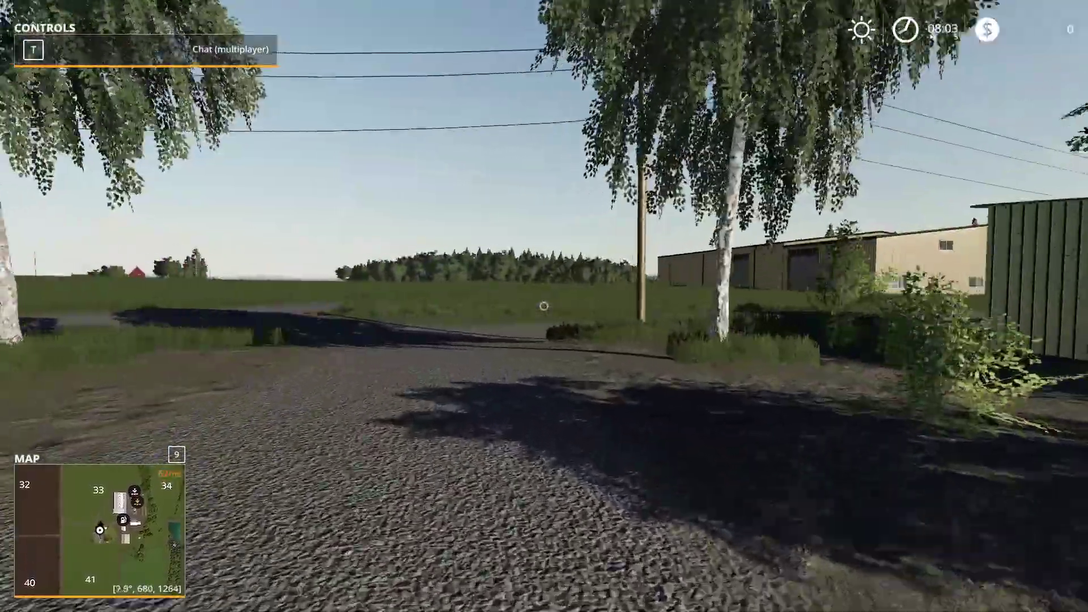
key(w)
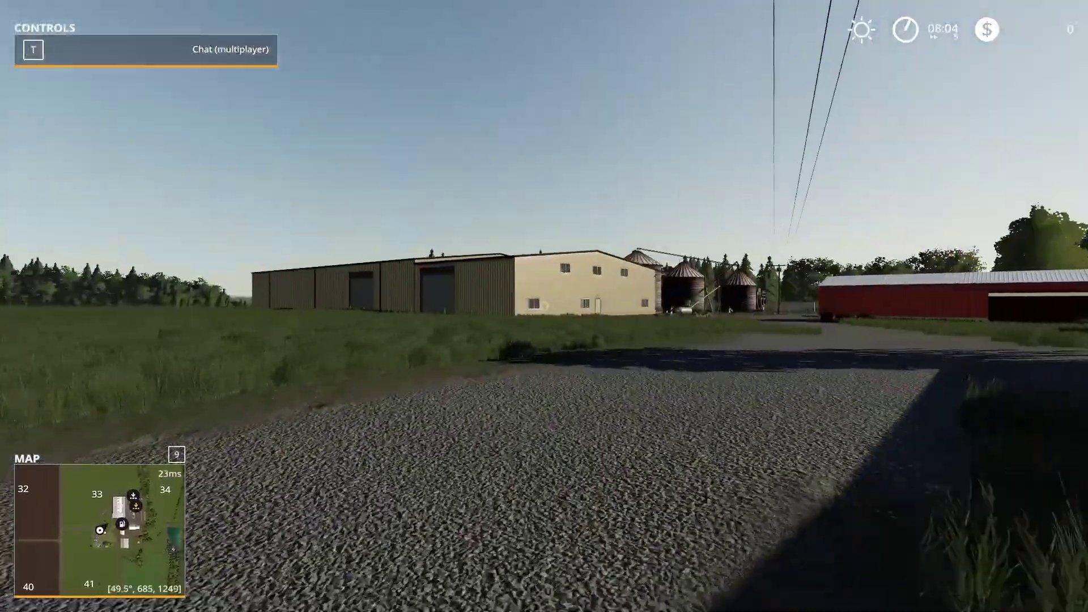
key(Escape)
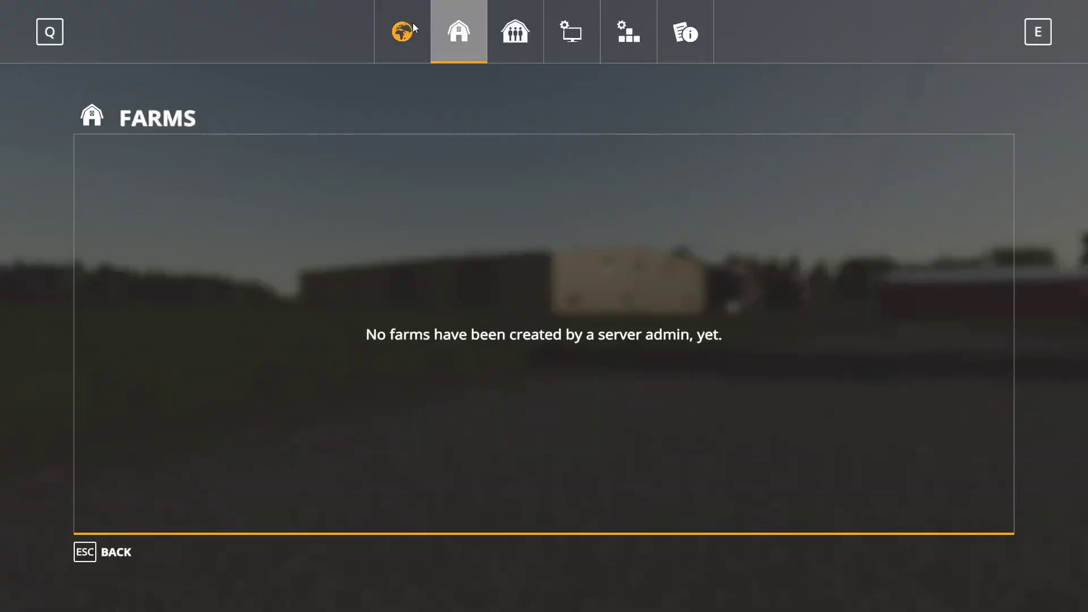
Log in as server admin from the farm management page
click(413, 26)
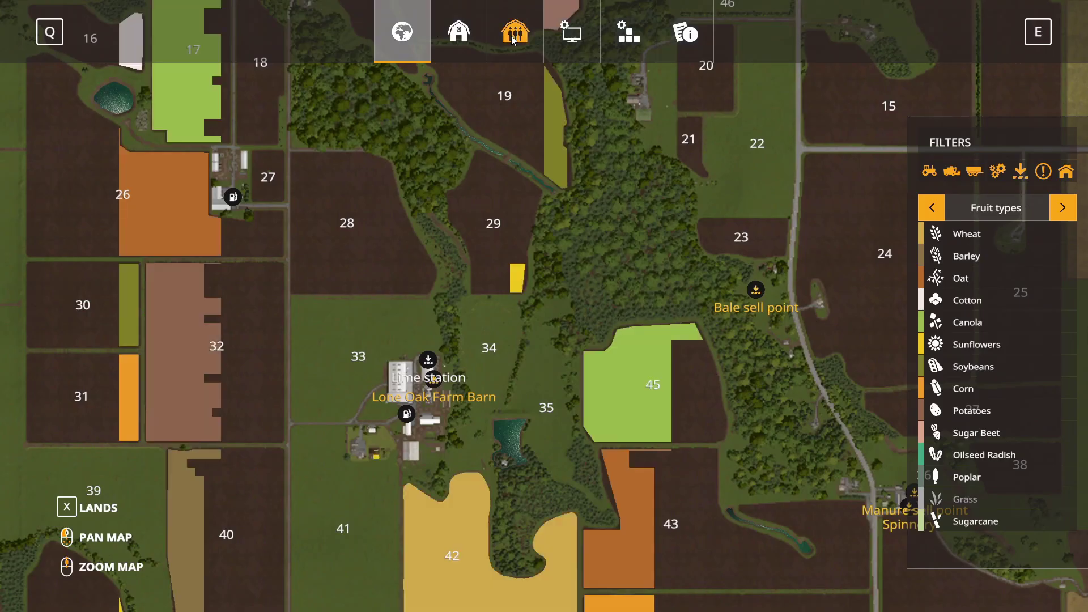
key(e)
key(e)
click(460, 12)
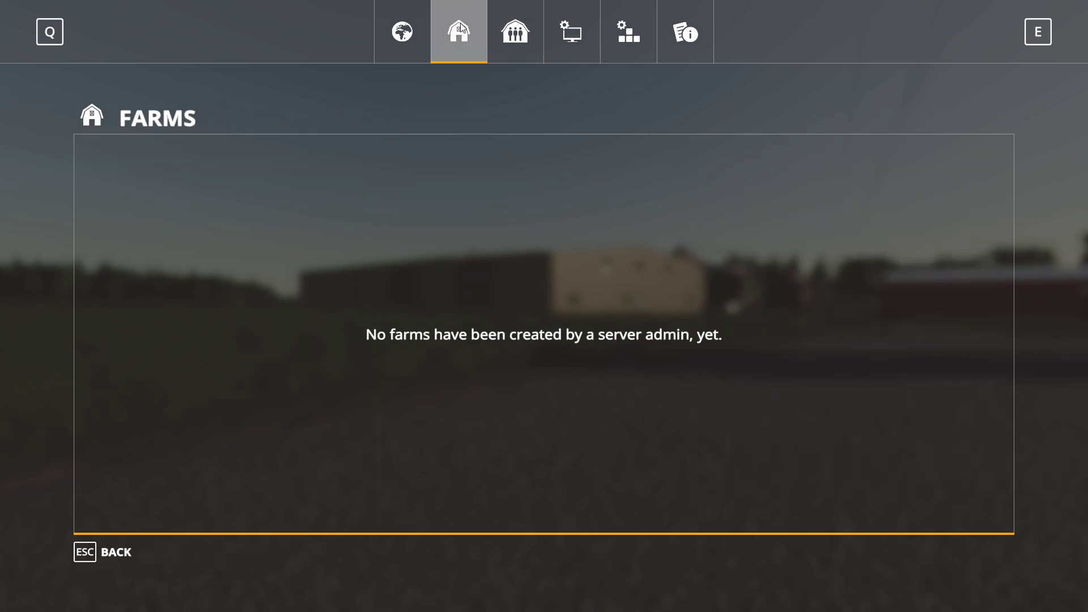
click(494, 22)
key(space)
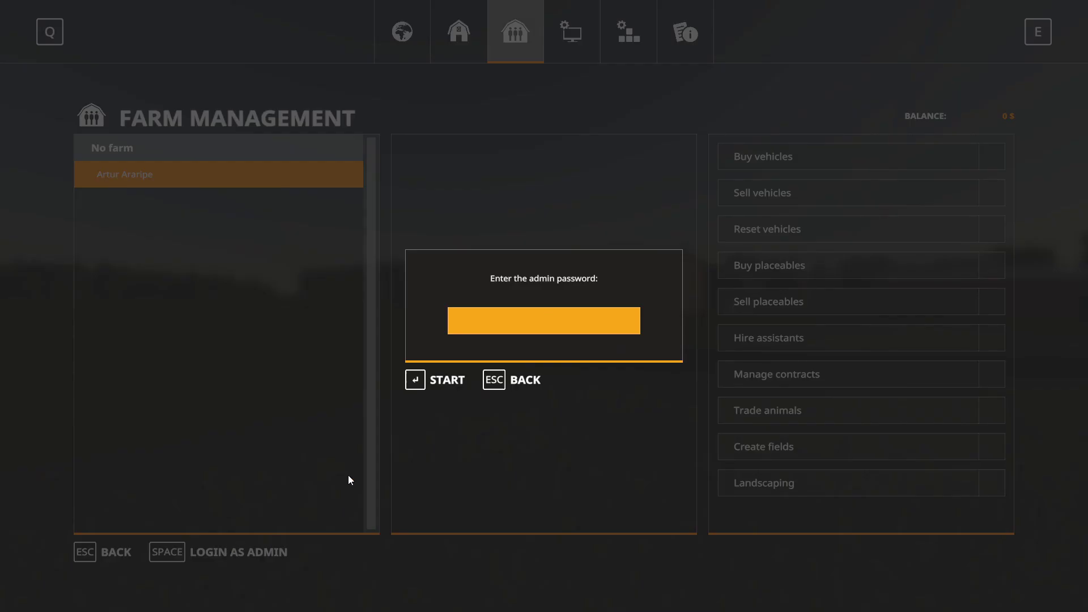
text(*******)
key(Return)
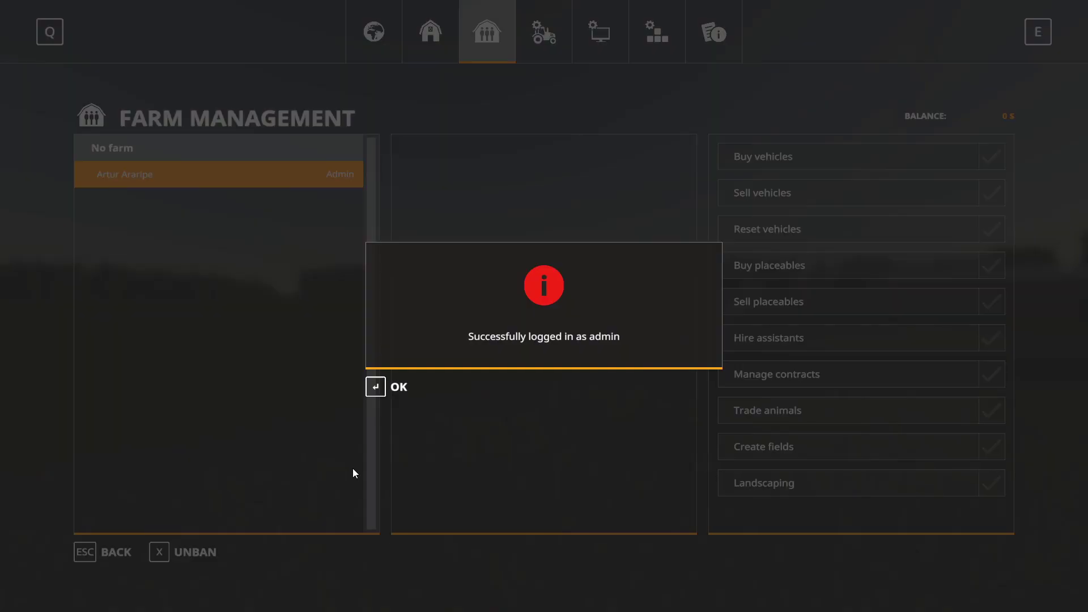
click(375, 392)
Create a new password-protected farm named 'Swamp'
click(433, 36)
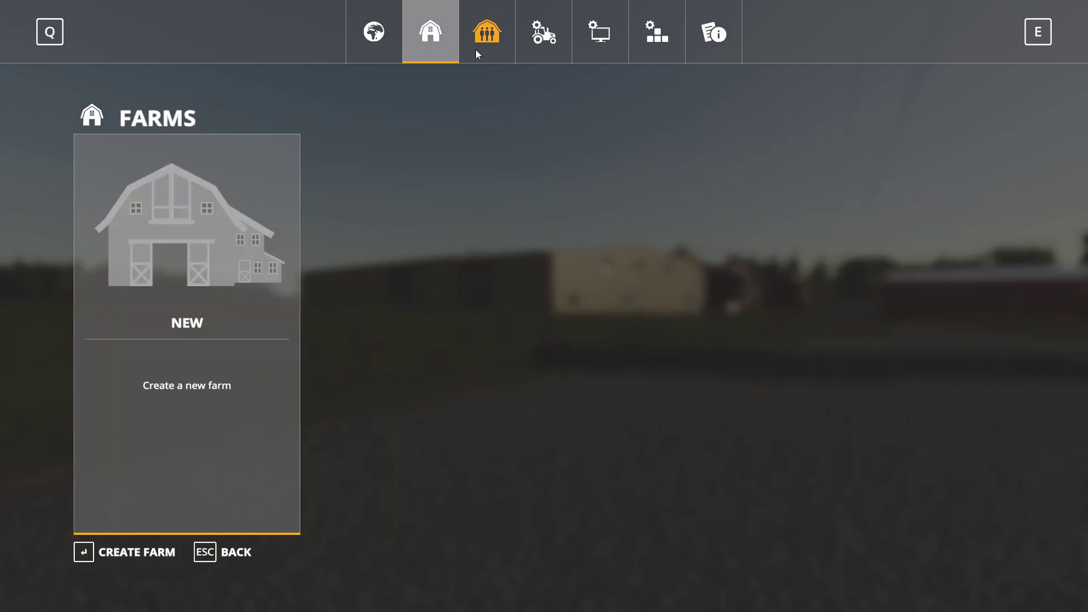
click(177, 385)
click(563, 298)
key(BackSpace)
key(BackSpace)
key(BackSpace)
key(BackSpace)
key(BackSpace)
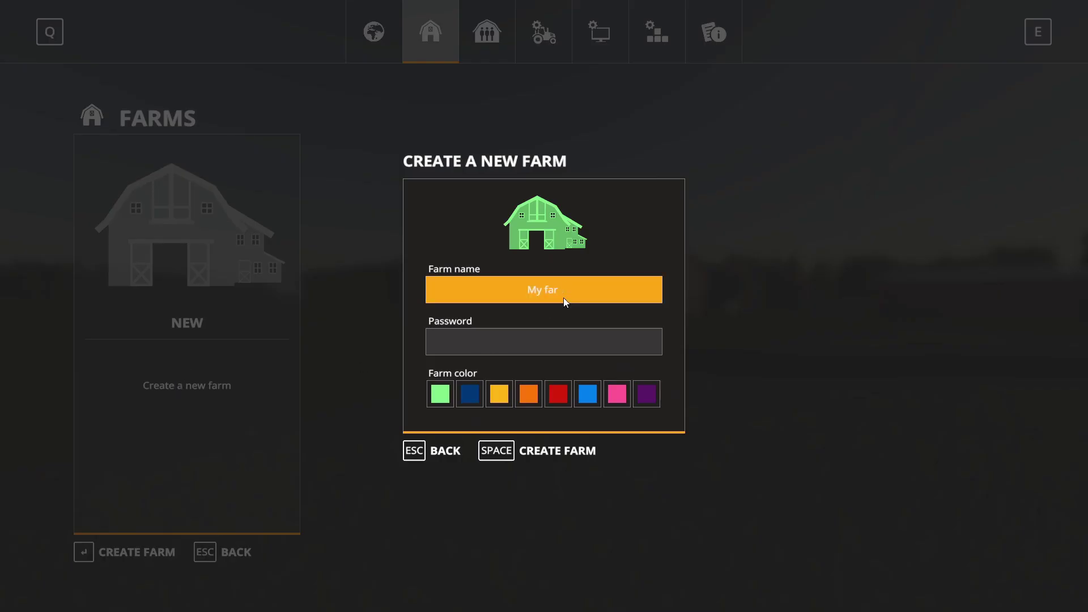
key(BackSpace)
key(BackSpace)
text(SDwa)
key(BackSpace)
key(BackSpace)
key(BackSpace)
text(wamp)
click(544, 347)
text(******)
key(Return)
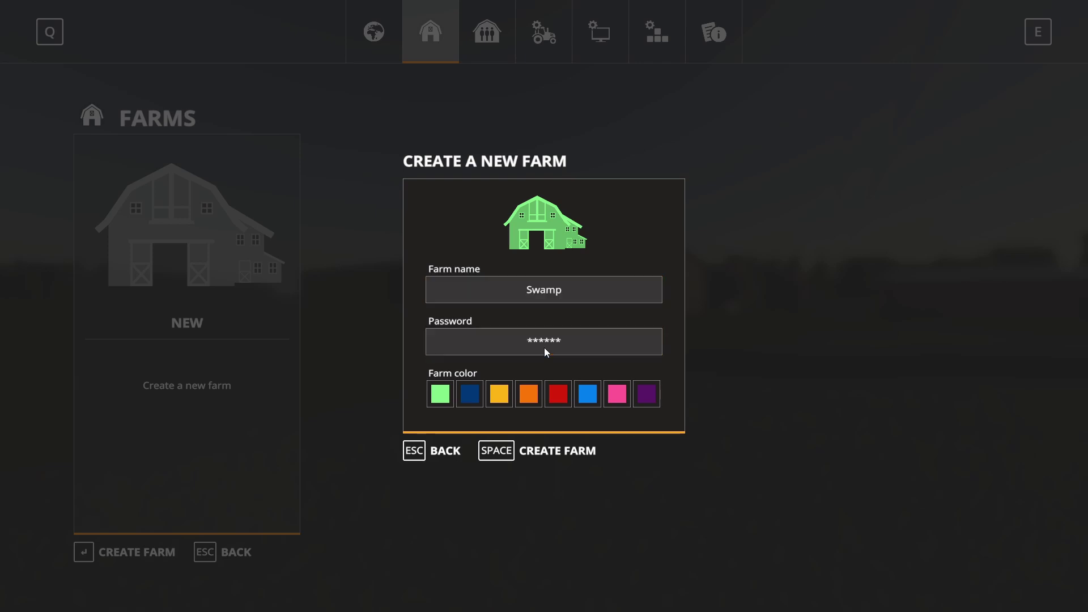
click(558, 461)
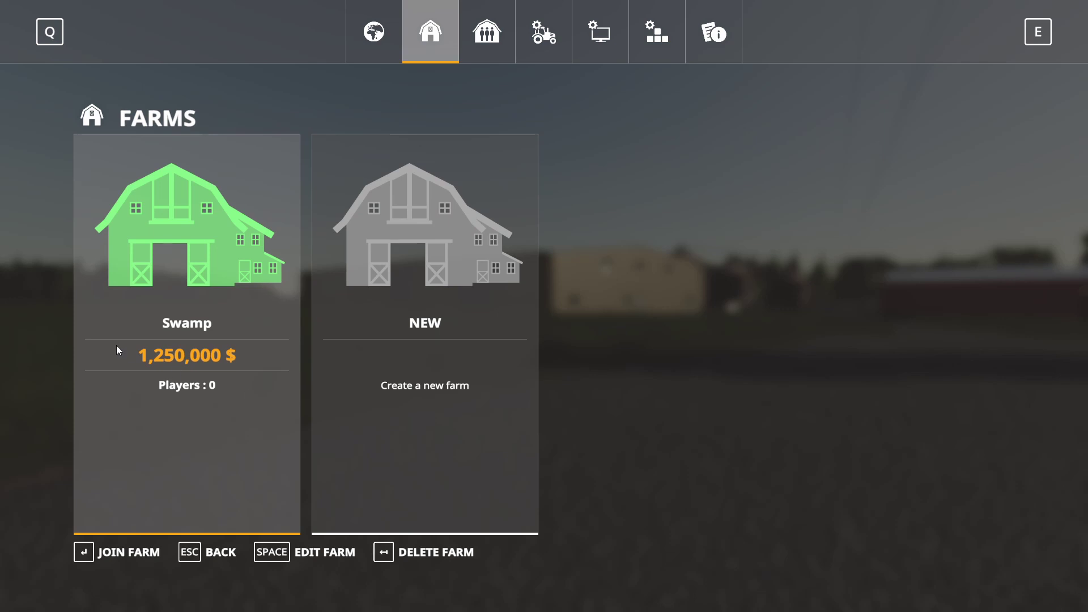
Join the Swamp farm and return to the farmyard
click(151, 356)
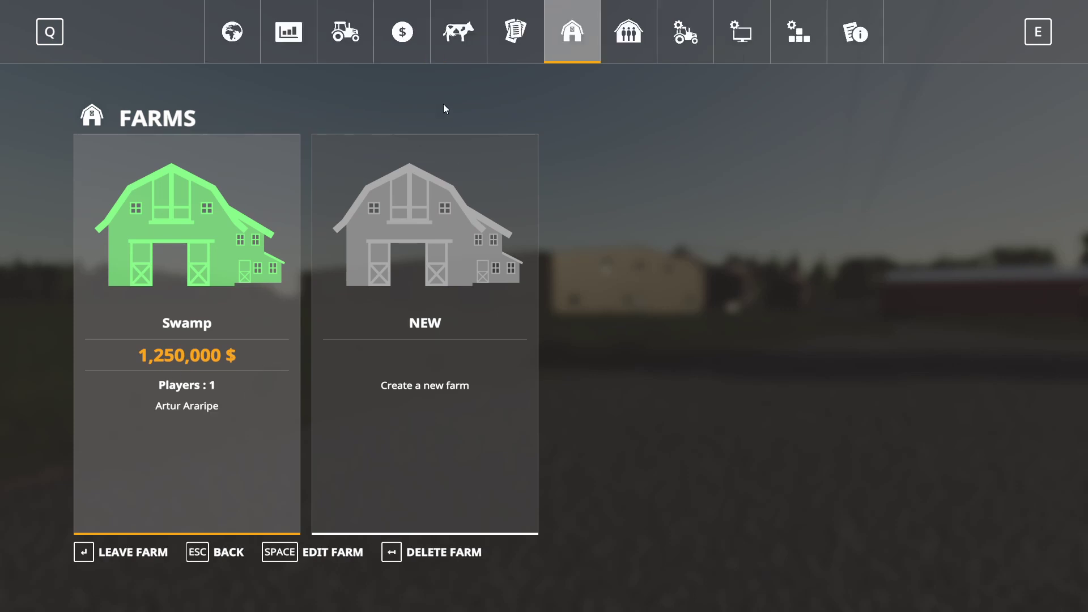
key(Escape)
key(w)
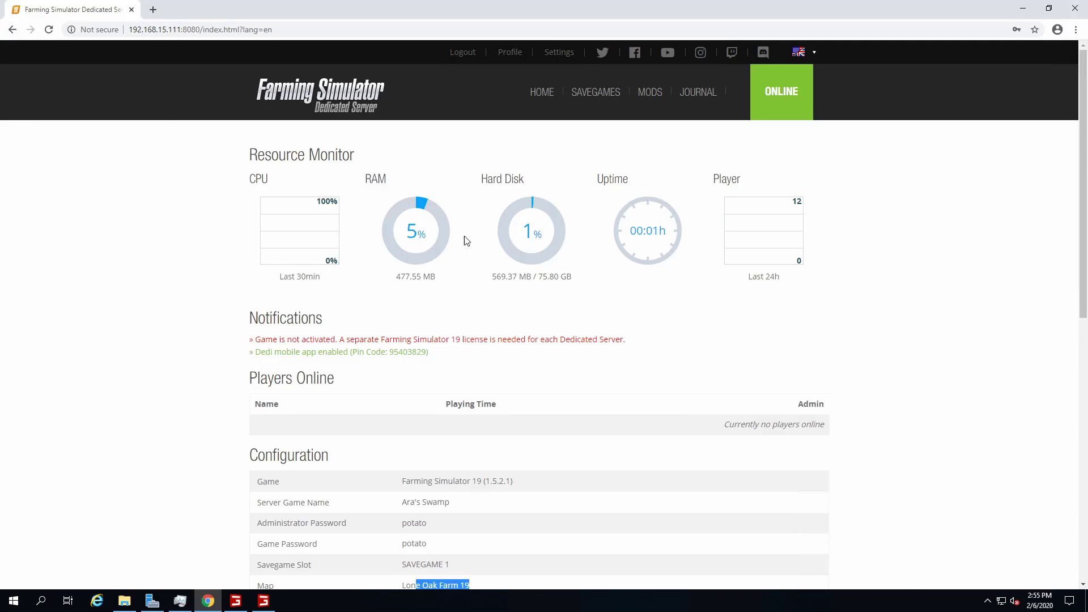
Reload the server status page, resending the form data, so the one connected player appears
click(49, 29)
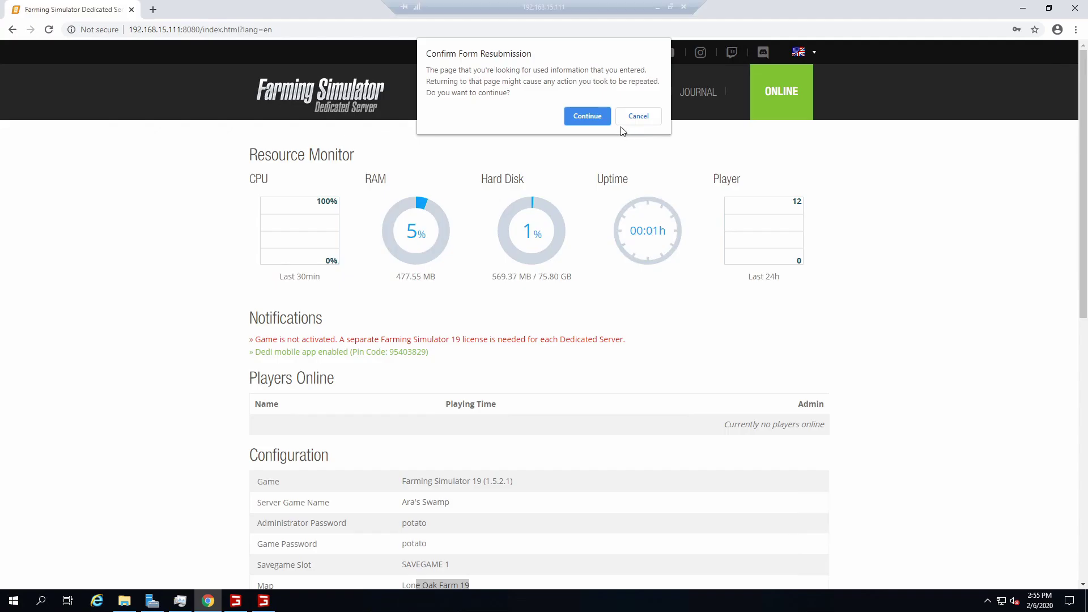
click(595, 117)
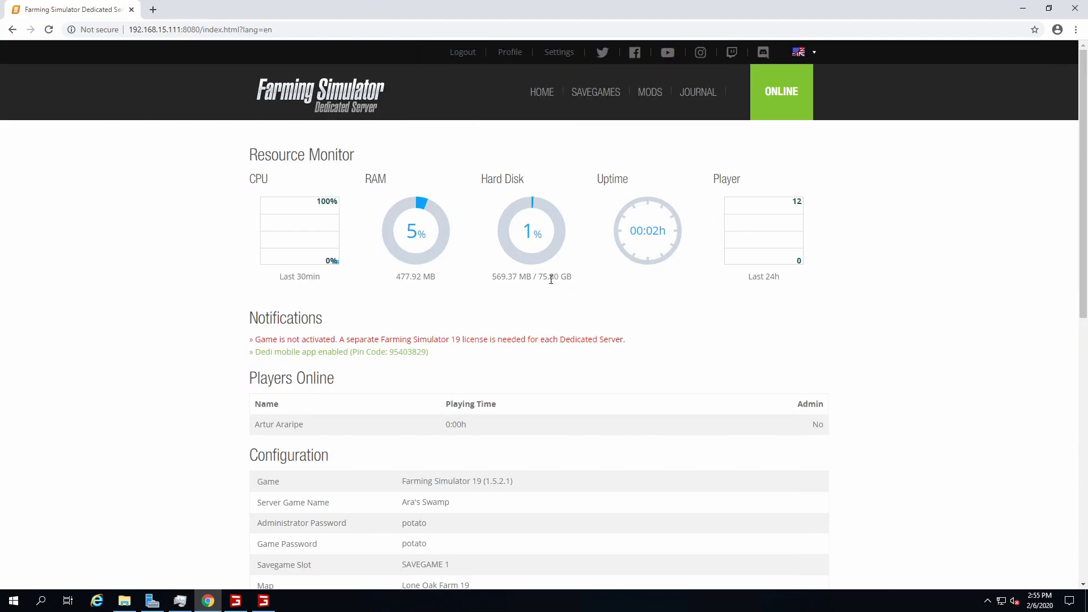
scroll(551, 278, down, 10)
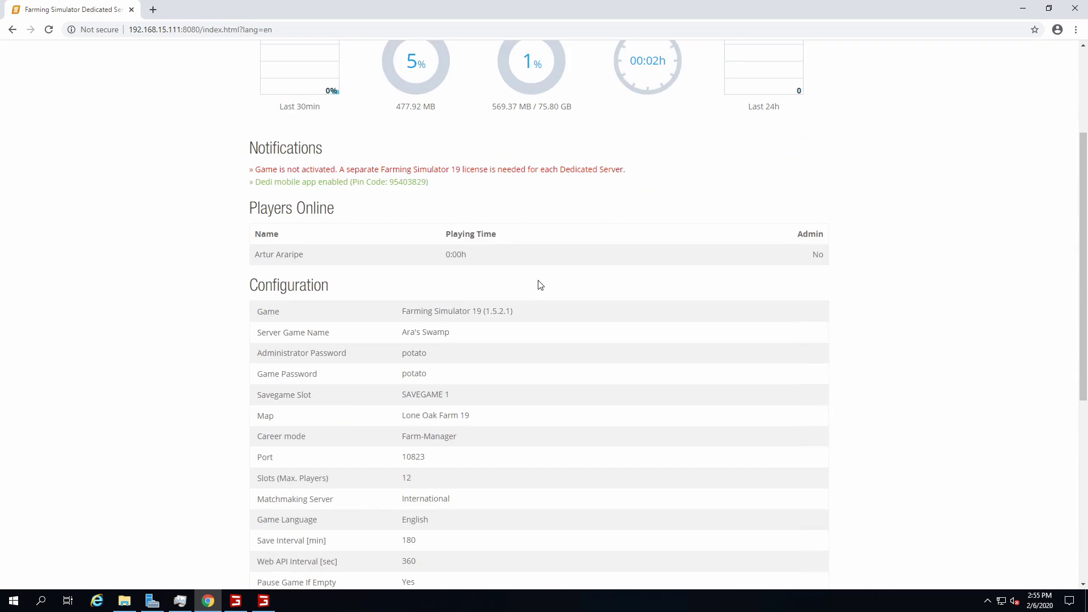
scroll(502, 280, up, 7)
drag(255, 145, 623, 144)
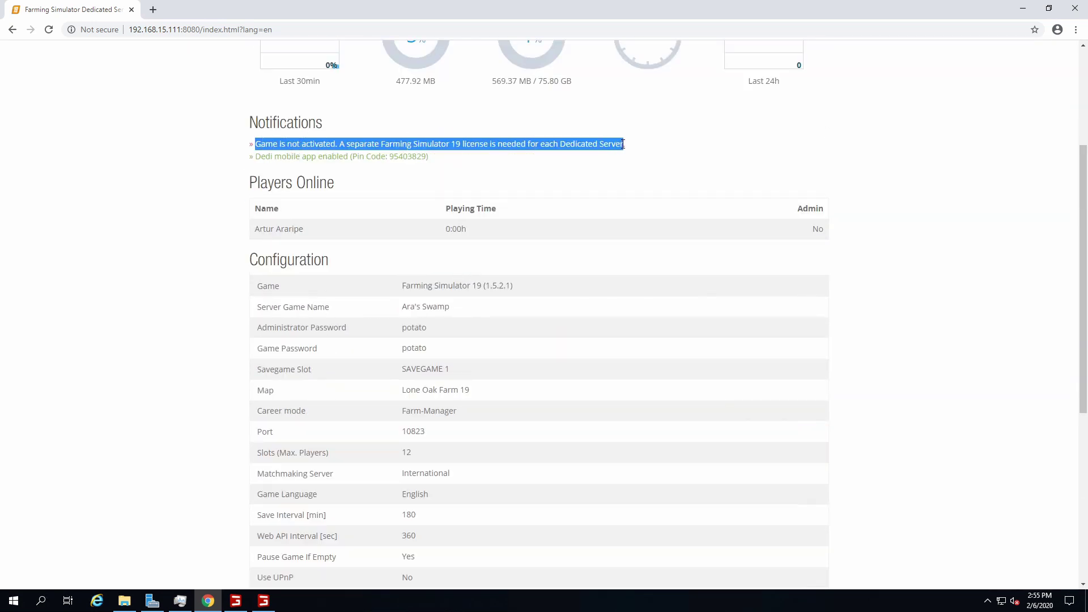
scroll(235, 300, up, 2)
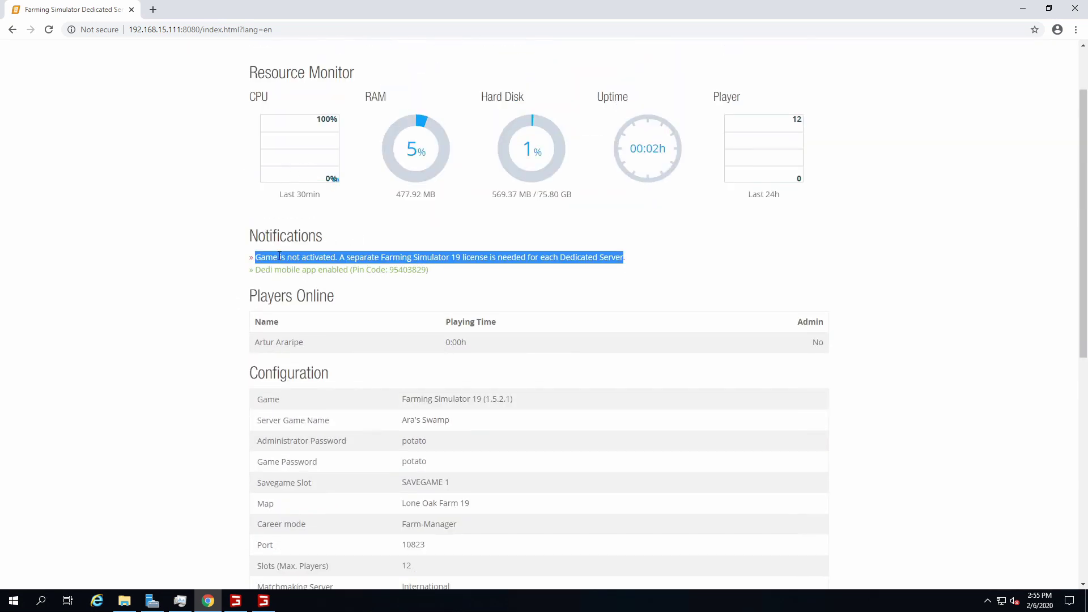
Bring the Farming Simulator 19 console window to the front
scroll(279, 255, down, 8)
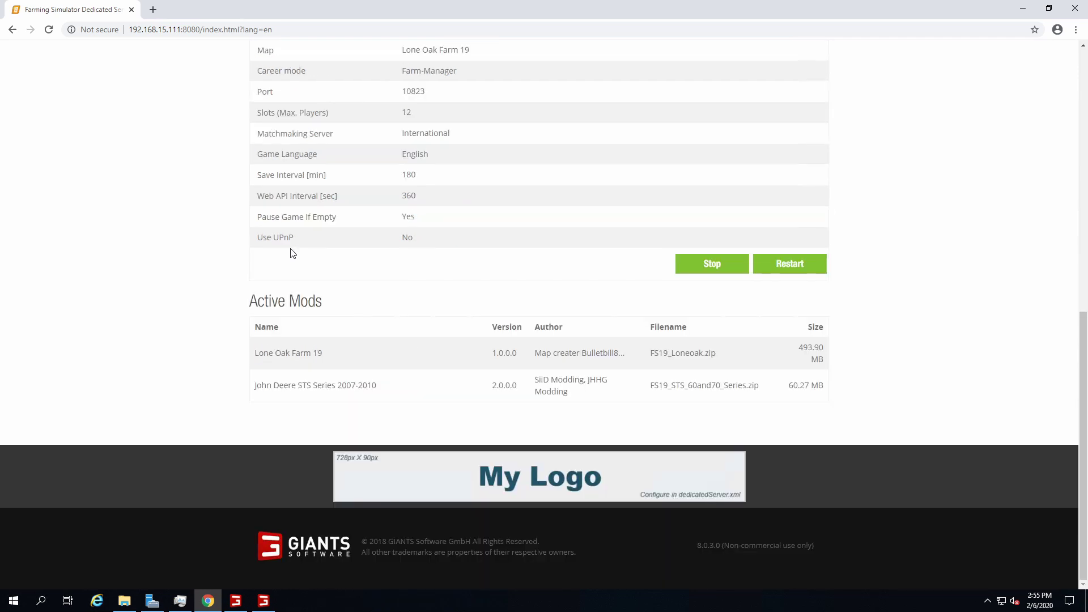
scroll(291, 253, up, 4)
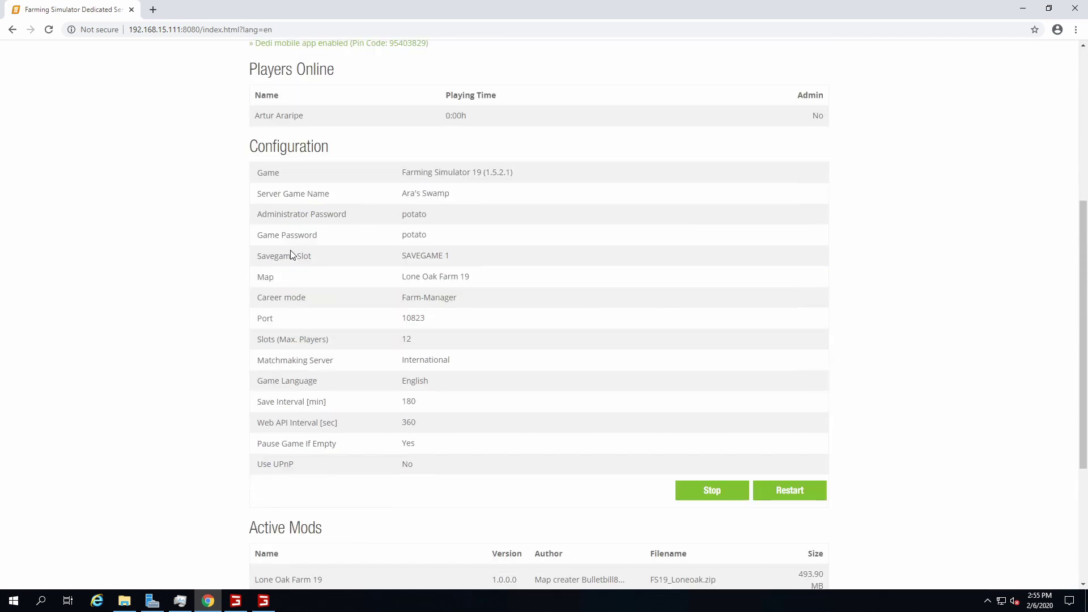
click(236, 600)
Check the dedicated server console, then return to the server status page and review it
click(264, 600)
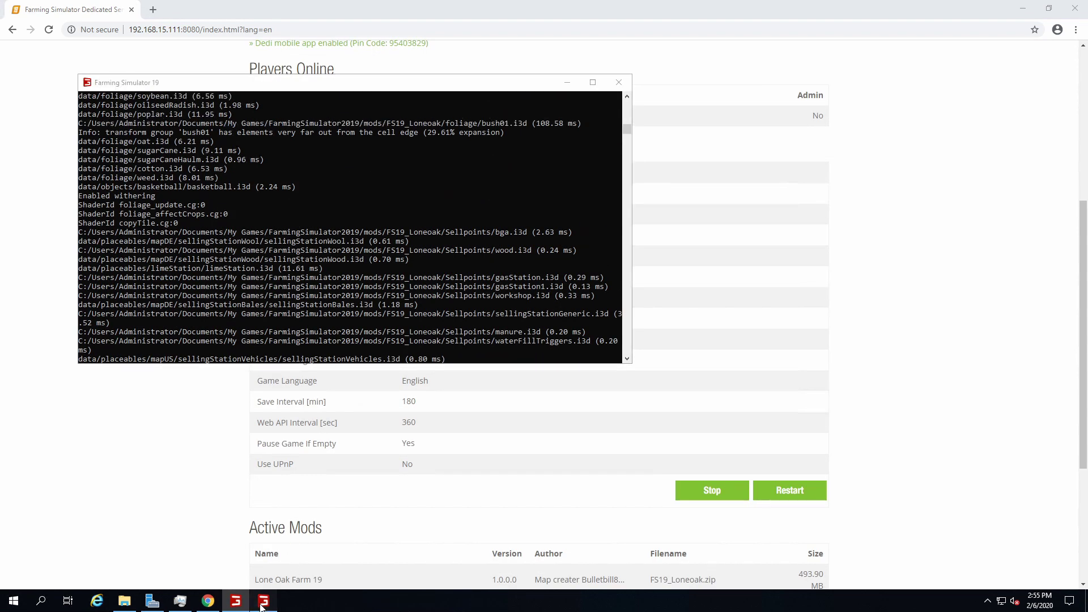
click(395, 276)
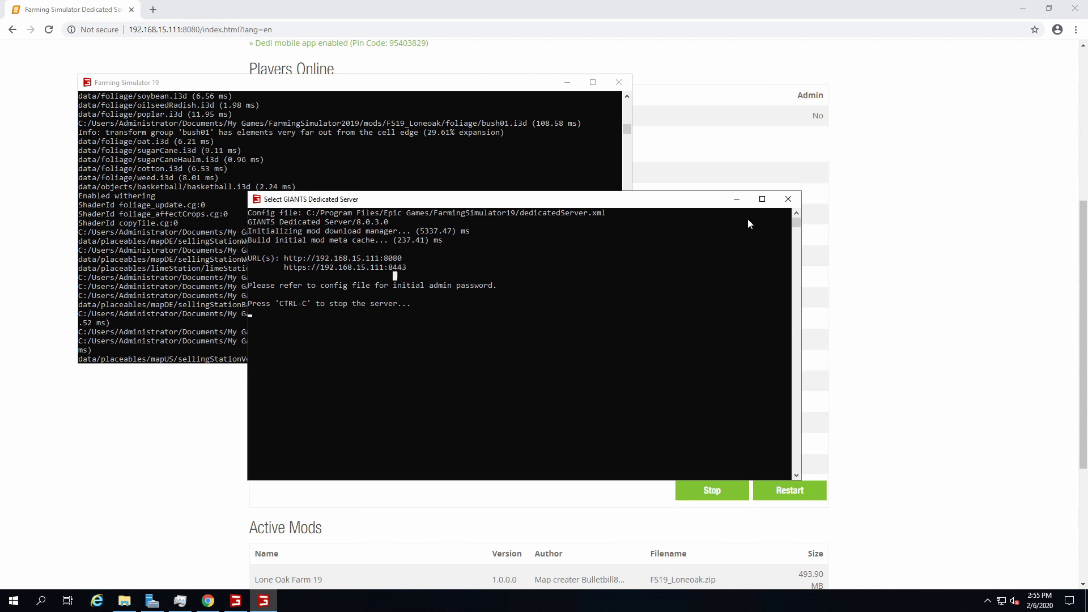
click(566, 83)
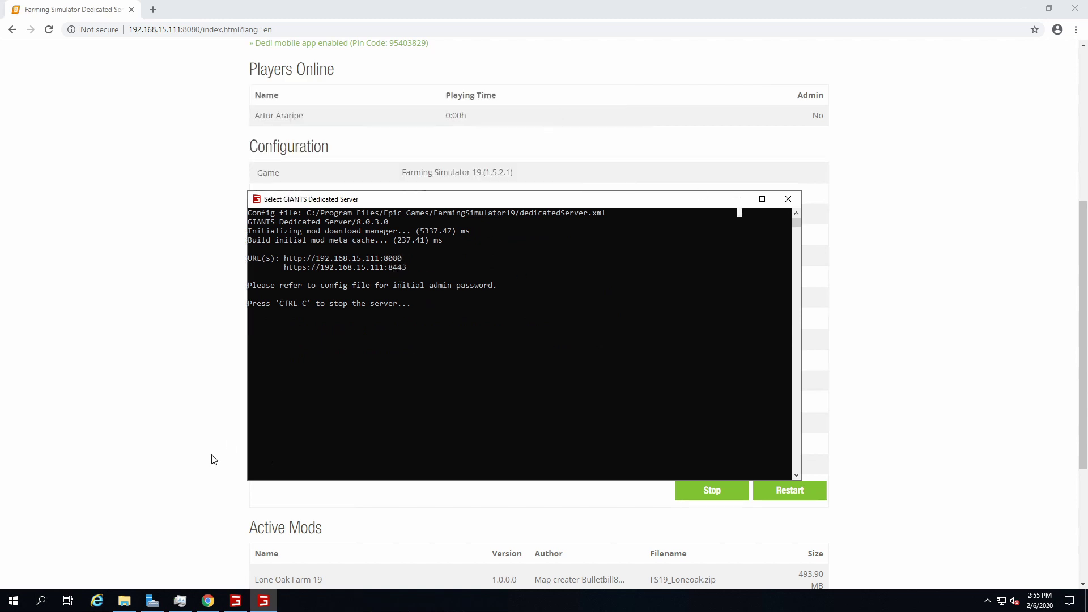
click(210, 461)
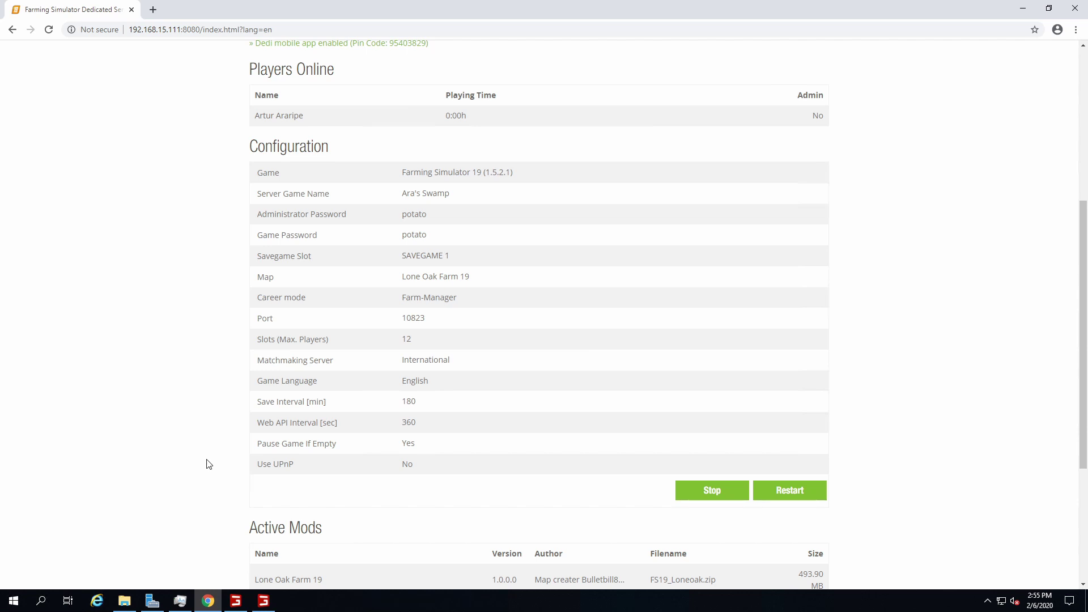
scroll(208, 463, up, 5)
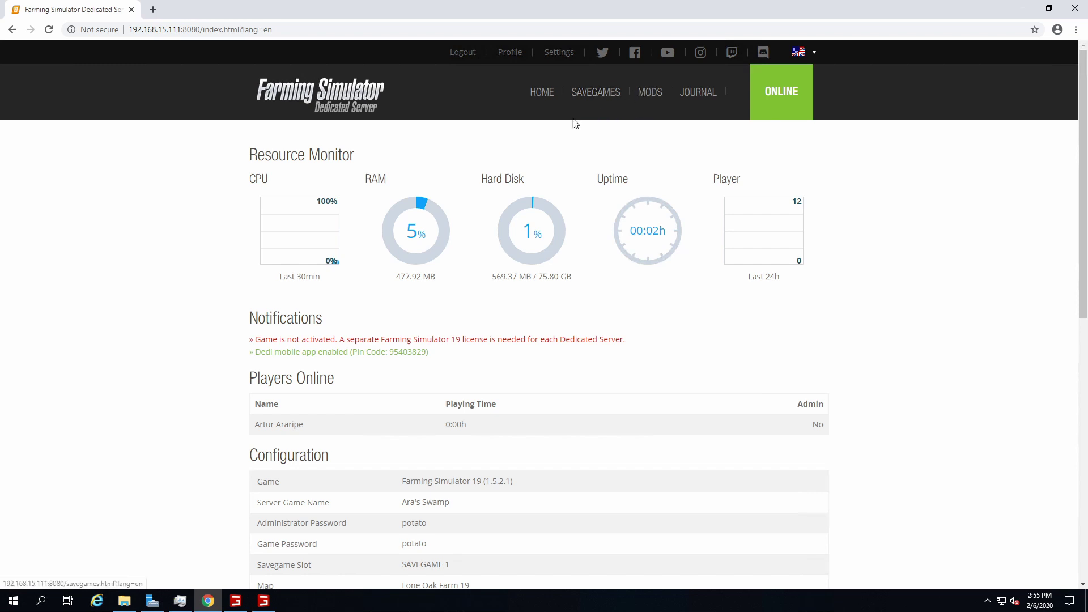
scroll(604, 134, down, 9)
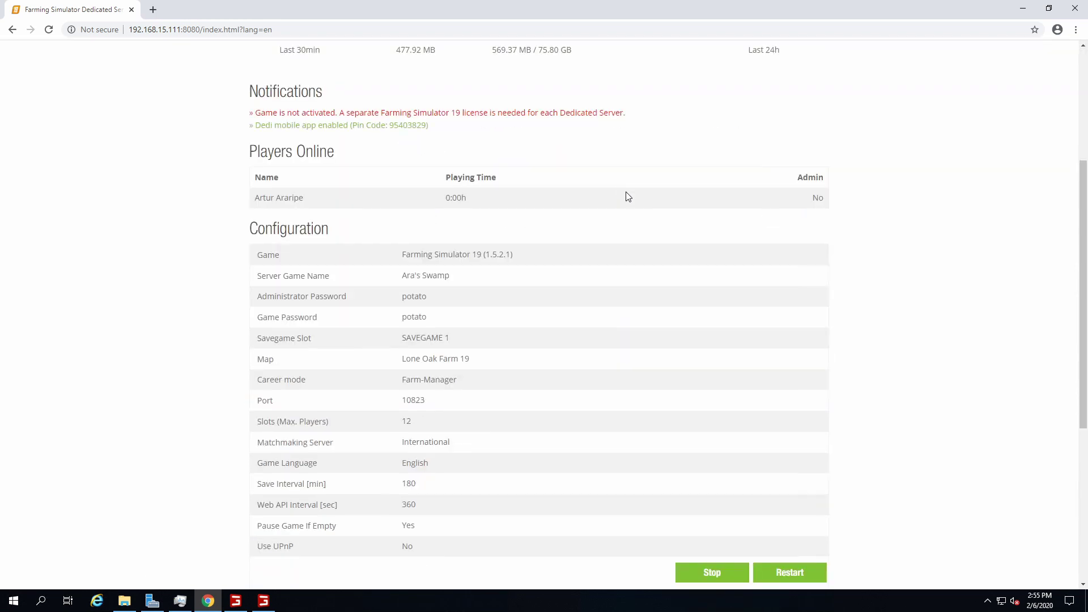
scroll(561, 226, up, 9)
scroll(507, 364, down, 5)
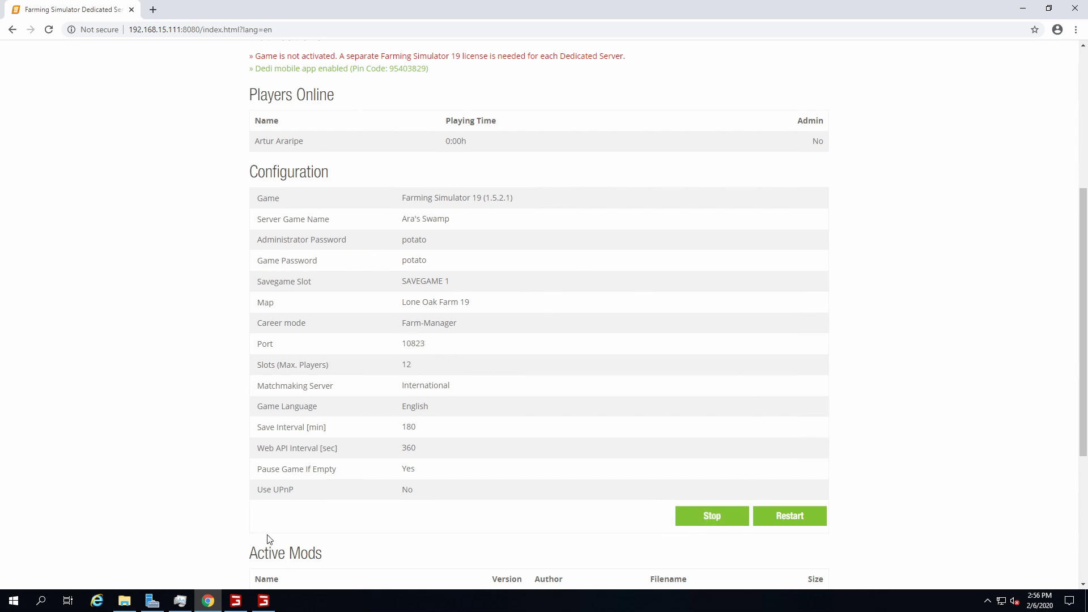
Look over the Farming Simulator 19 console log again before sending it behind the web page
click(235, 600)
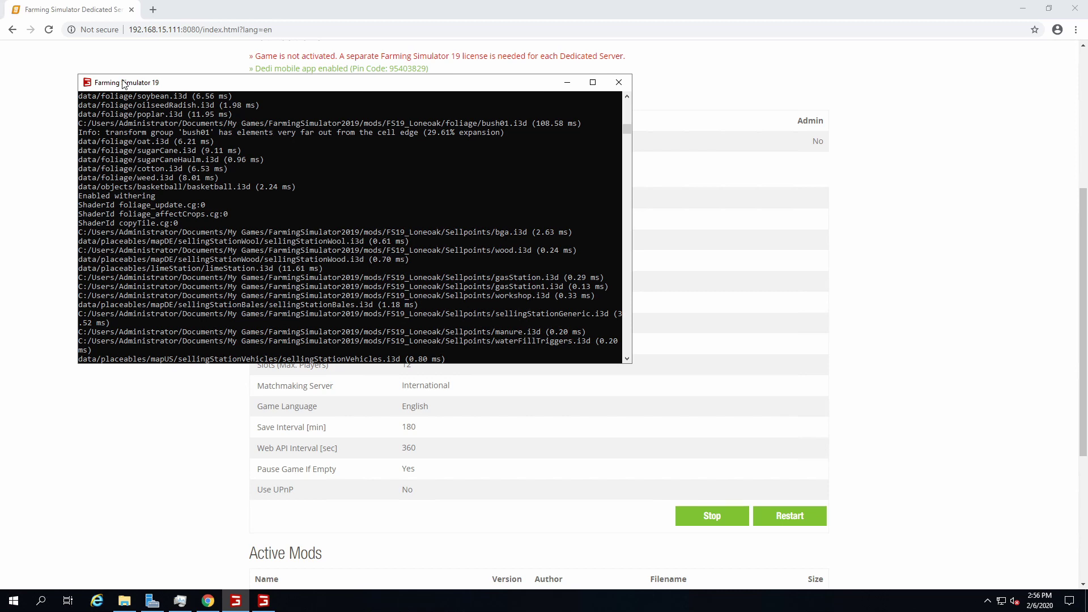
click(566, 82)
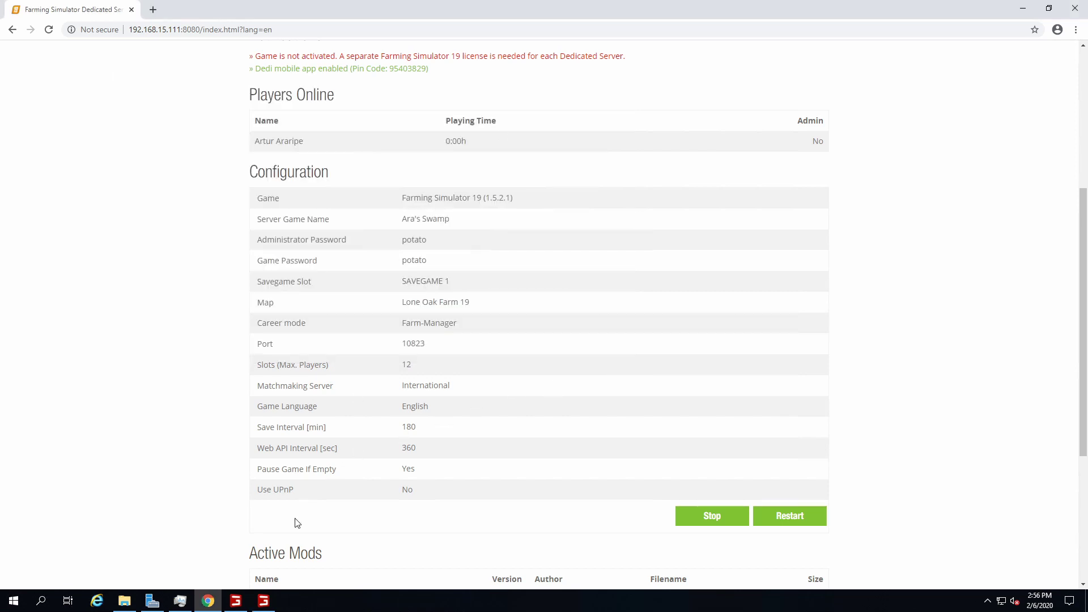
scroll(296, 424, up, 5)
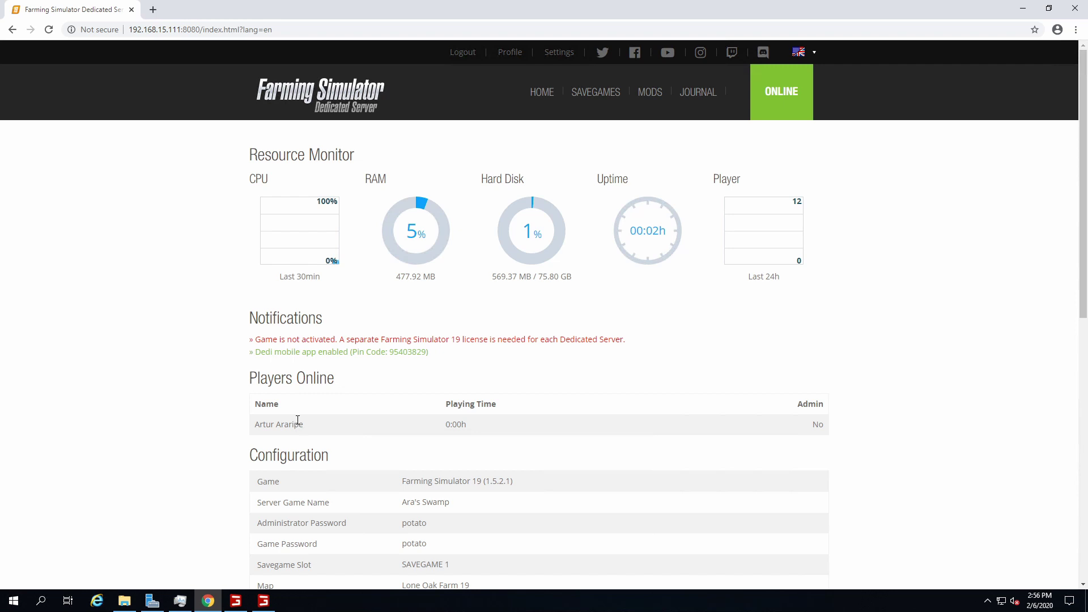
scroll(403, 404, down, 5)
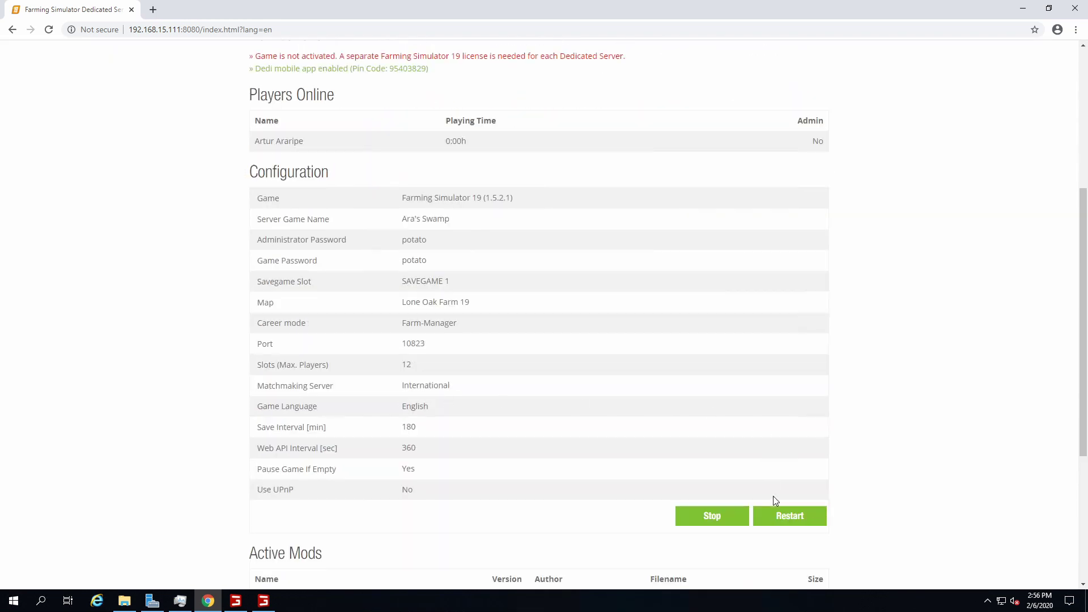
click(235, 600)
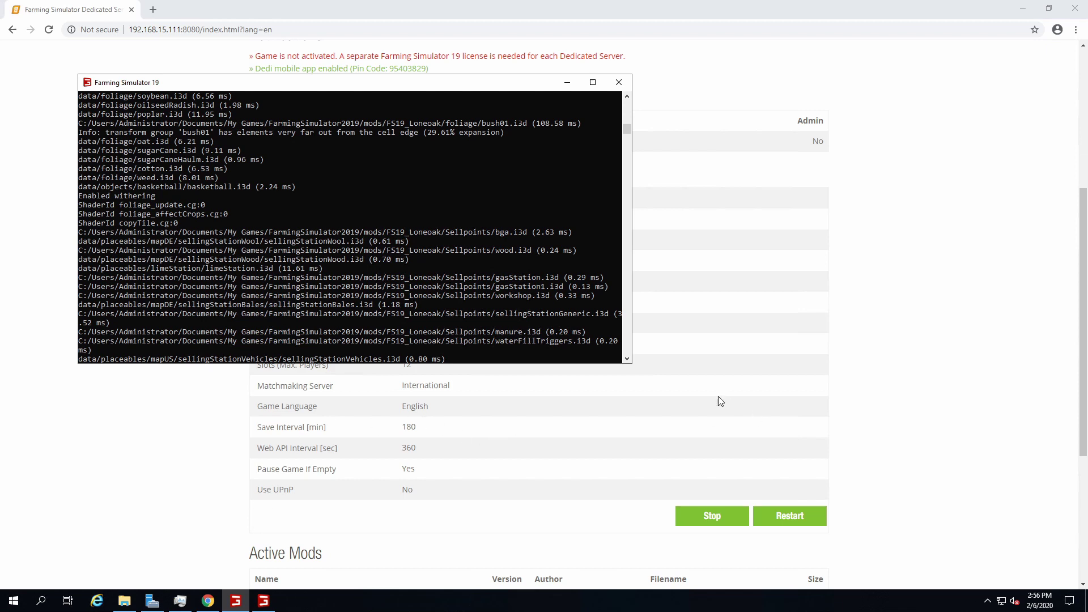
click(832, 369)
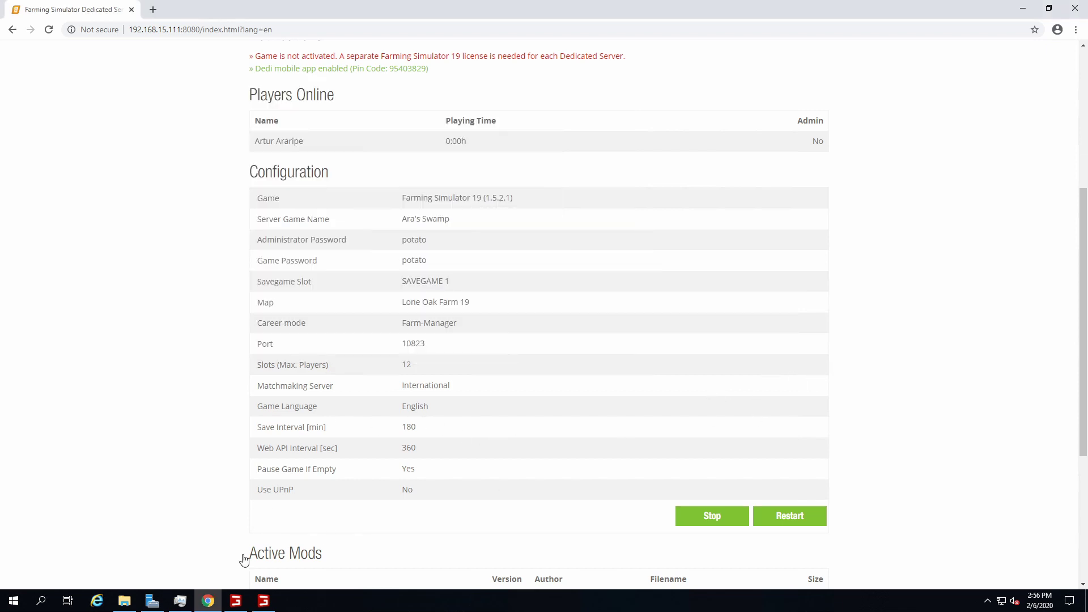
scroll(532, 370, down, 4)
scroll(531, 366, up, 4)
Review both consoles, leaving the status page in front showing 5% RAM and 00:02h uptime
click(276, 601)
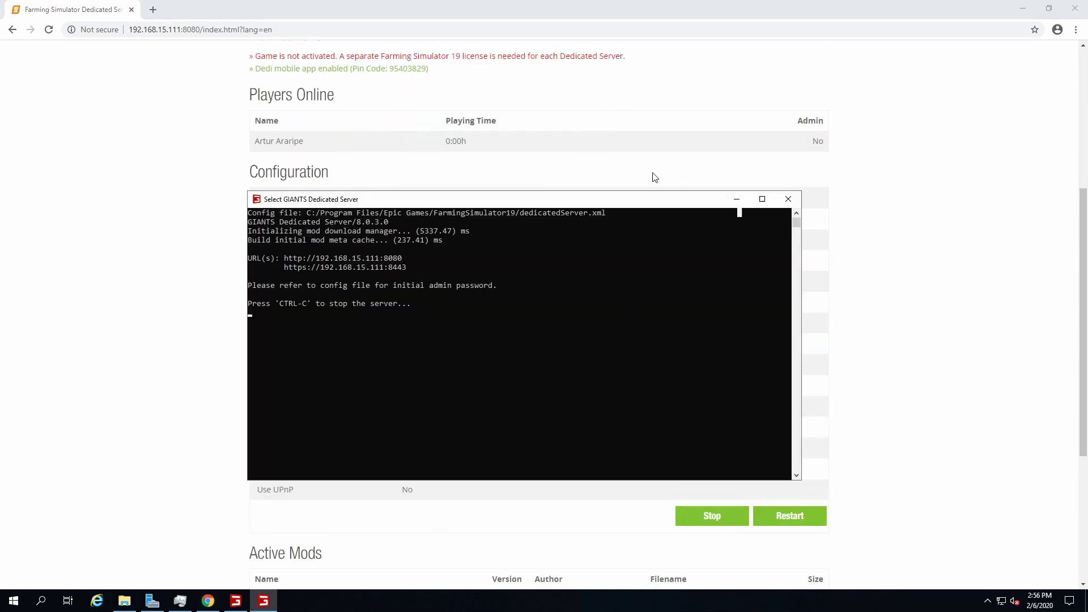
click(236, 600)
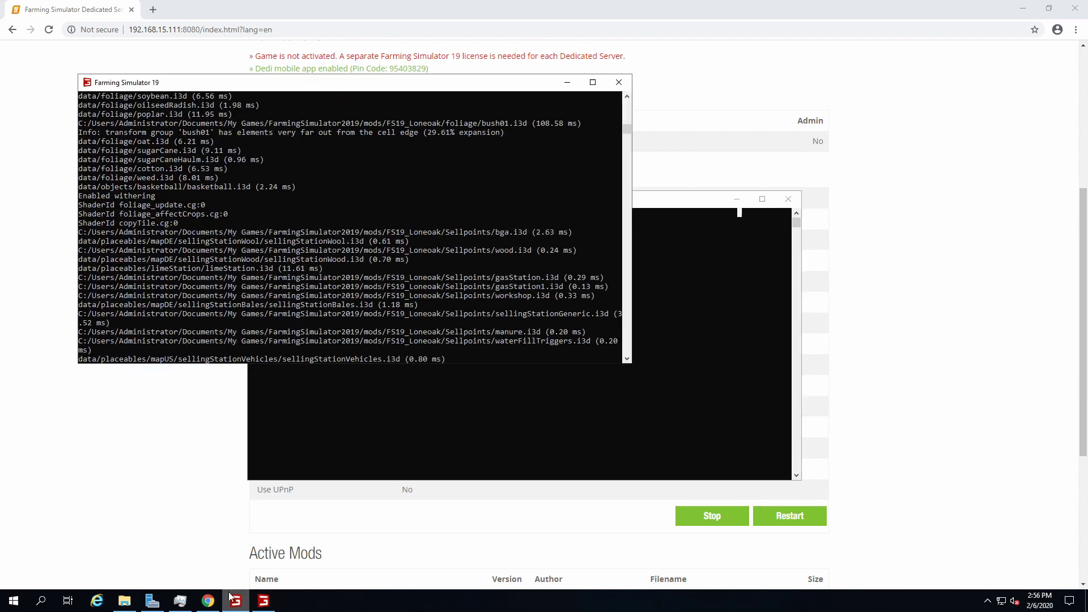
click(430, 449)
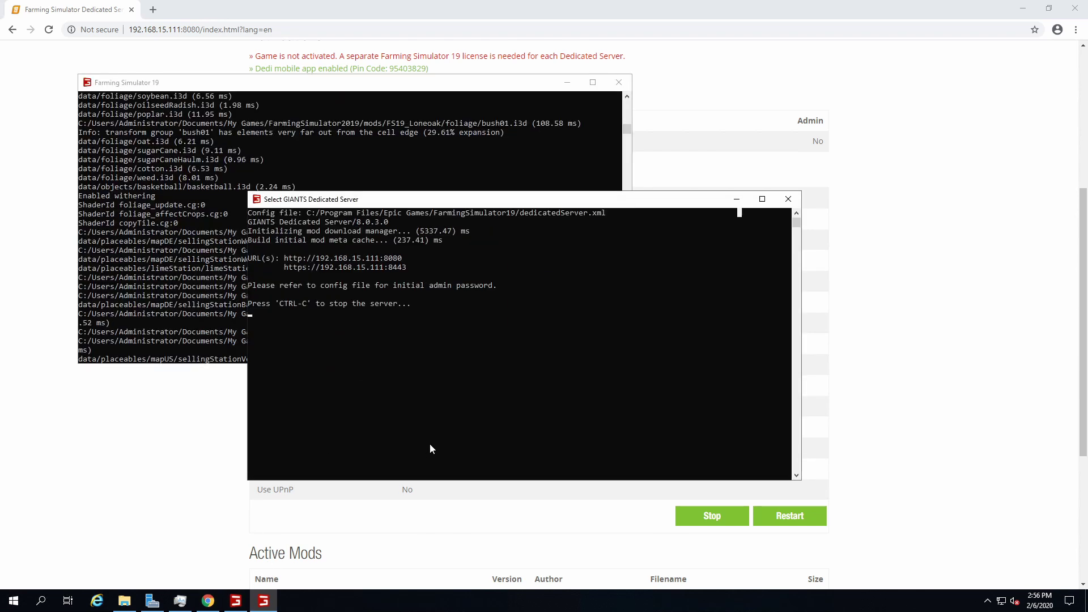
click(420, 490)
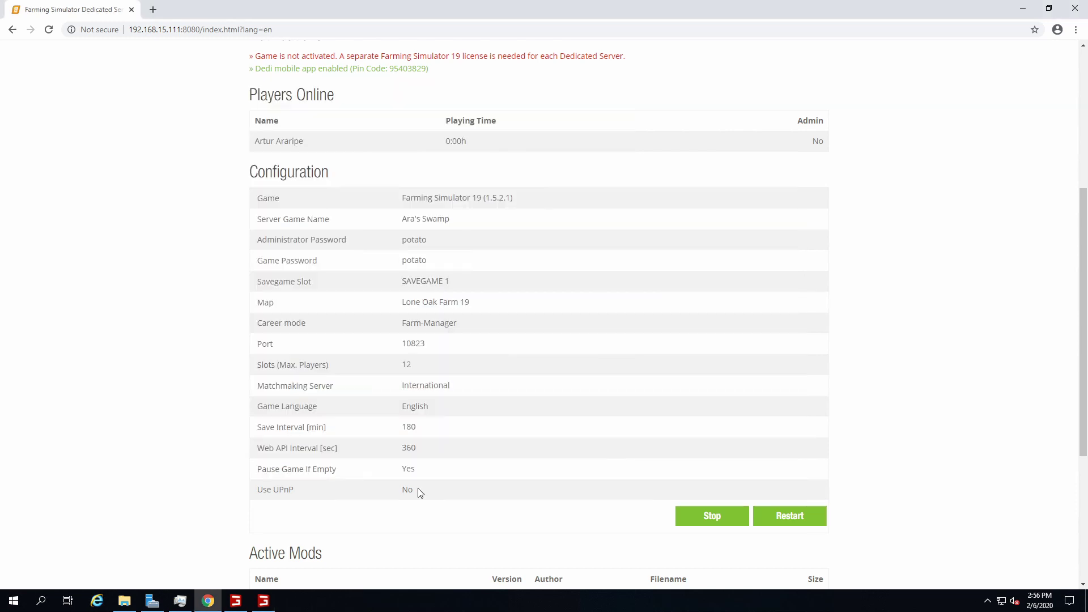
scroll(420, 482, up, 3)
scroll(420, 482, up, 2)
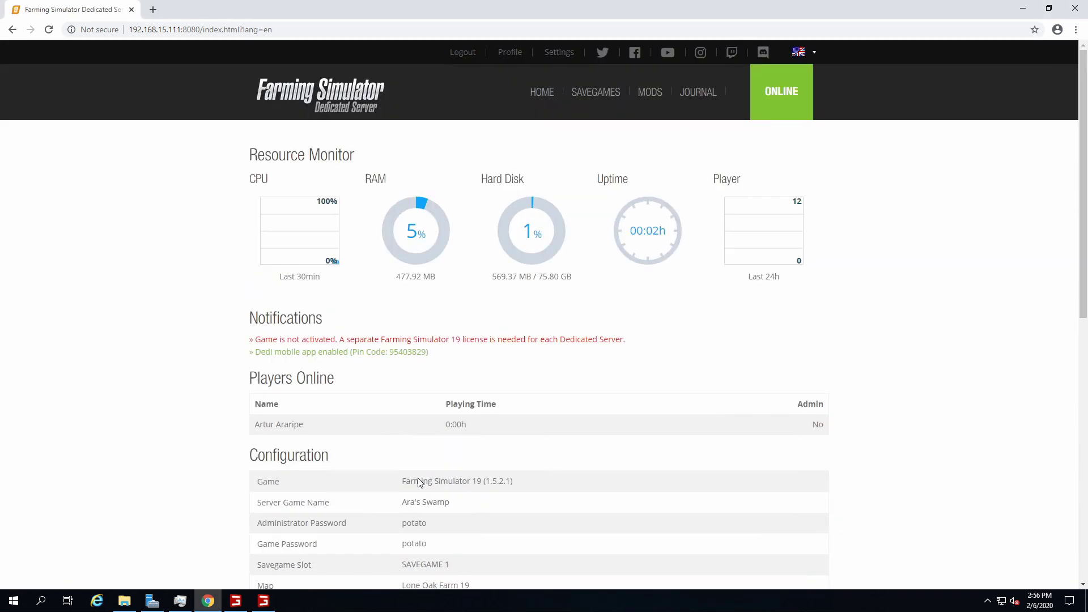